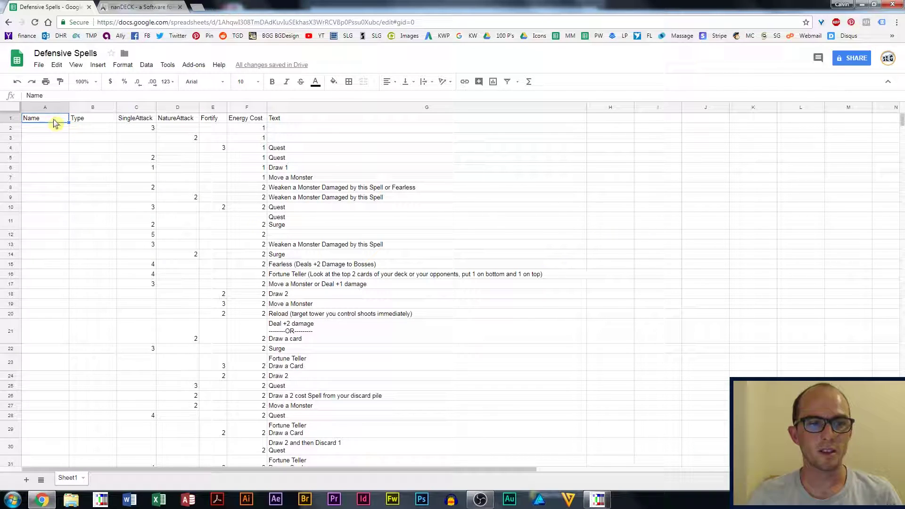
Step: Share the Defensive Spells sheet as 'Anyone with the link can view' and copy the link
drag(55, 120, 277, 131)
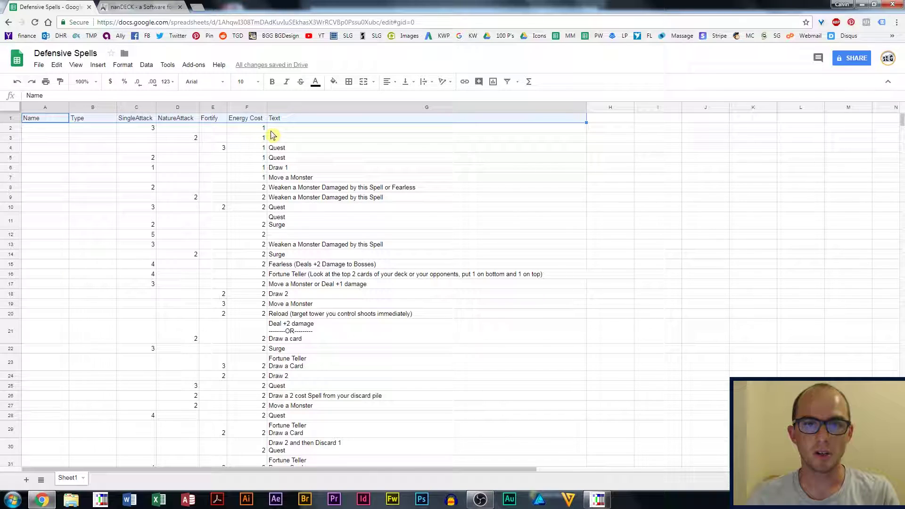
click(125, 140)
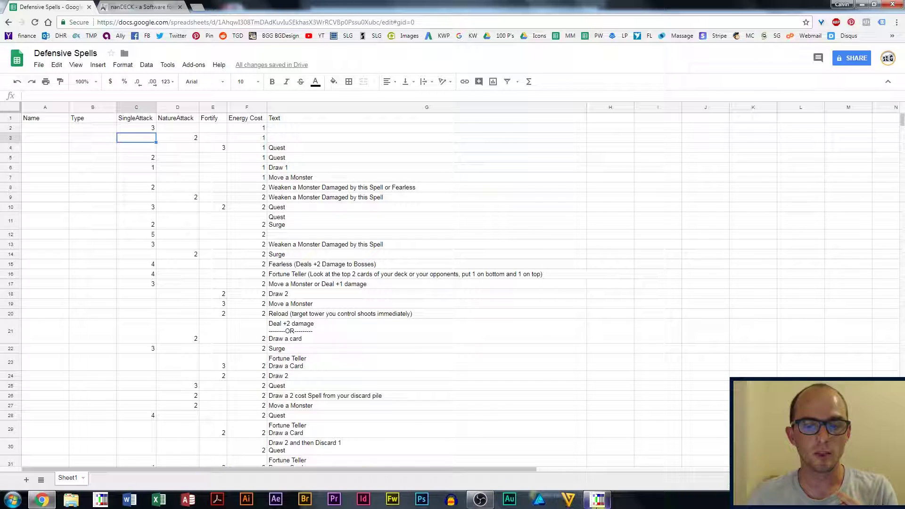
click(596, 499)
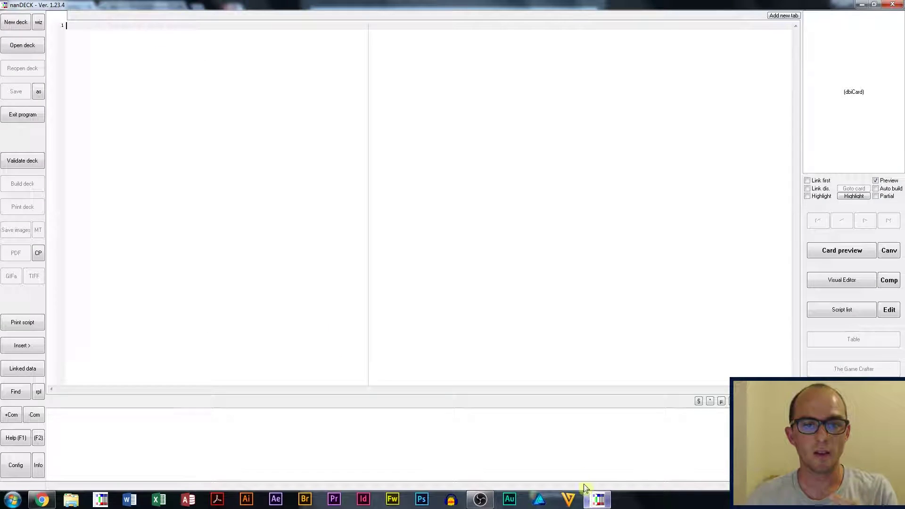
click(861, 5)
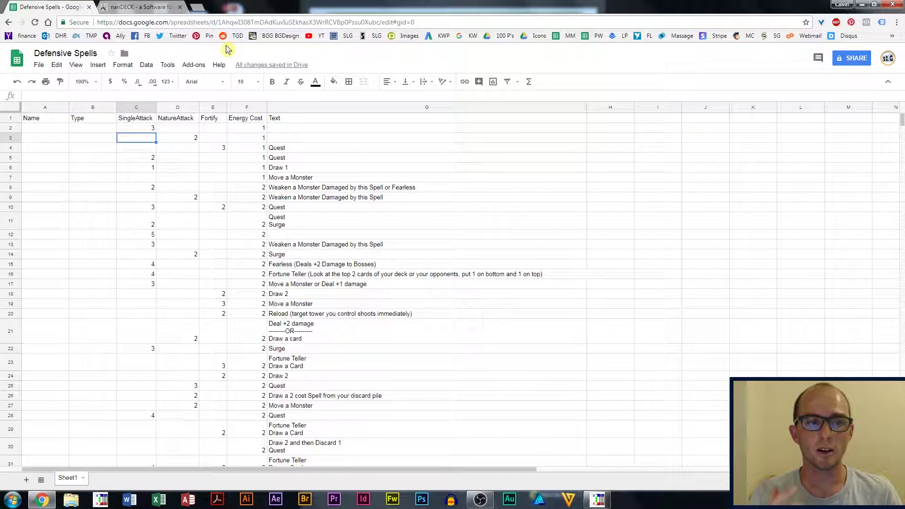
click(853, 60)
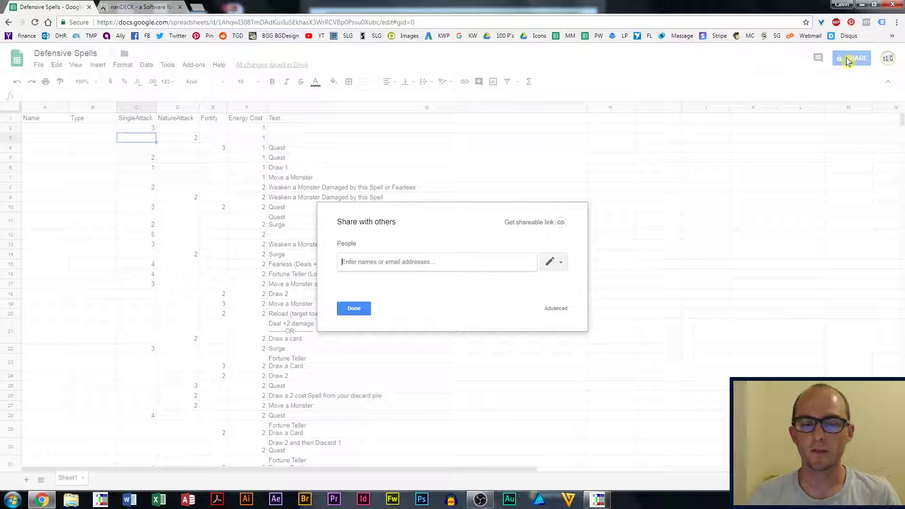
click(530, 225)
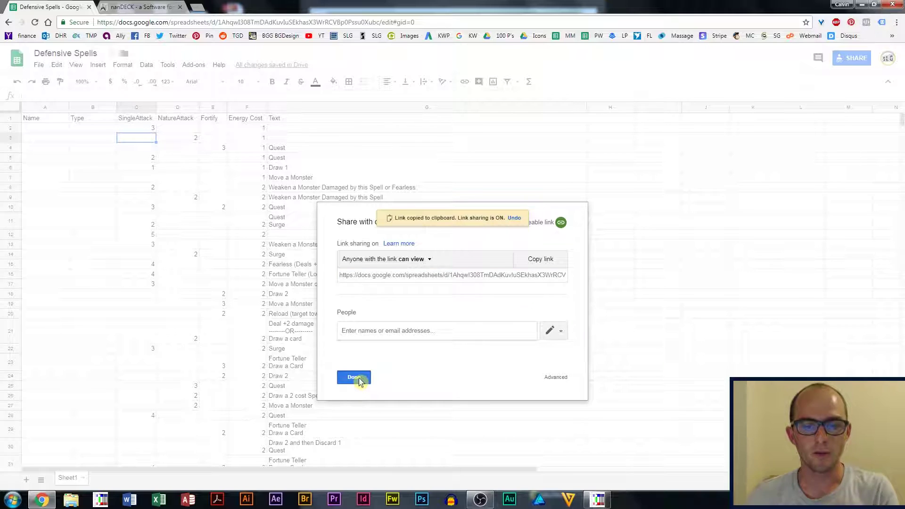
Step: Close the sharing settings and paste the prepared deck script into nanDECK's empty editor
click(358, 379)
key(alt+Tab)
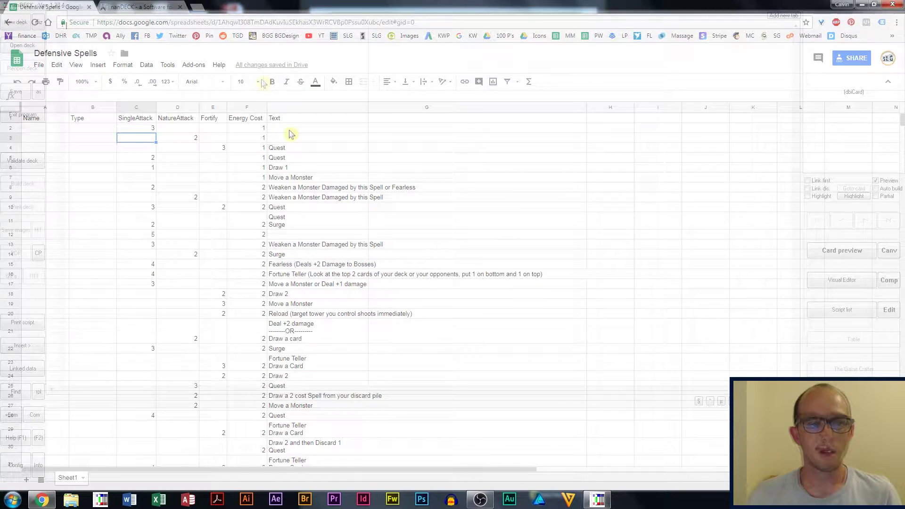
click(127, 28)
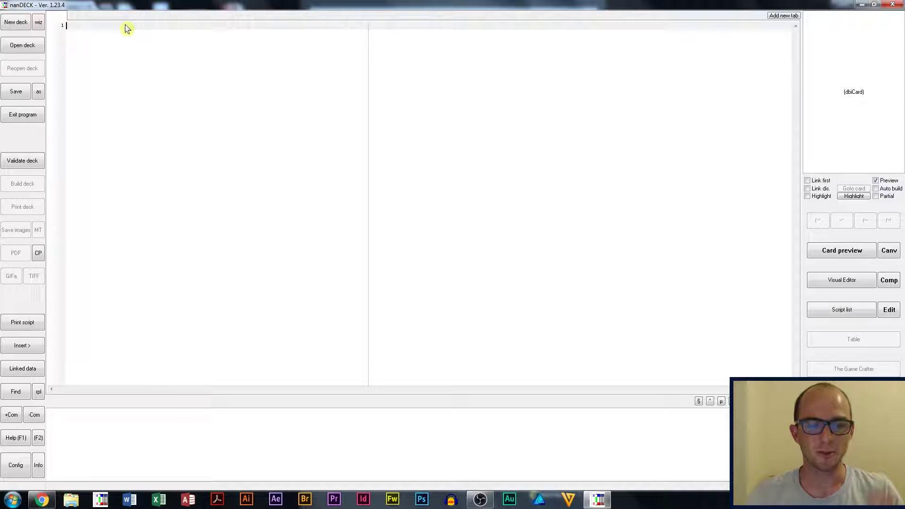
key(ctrl+v)
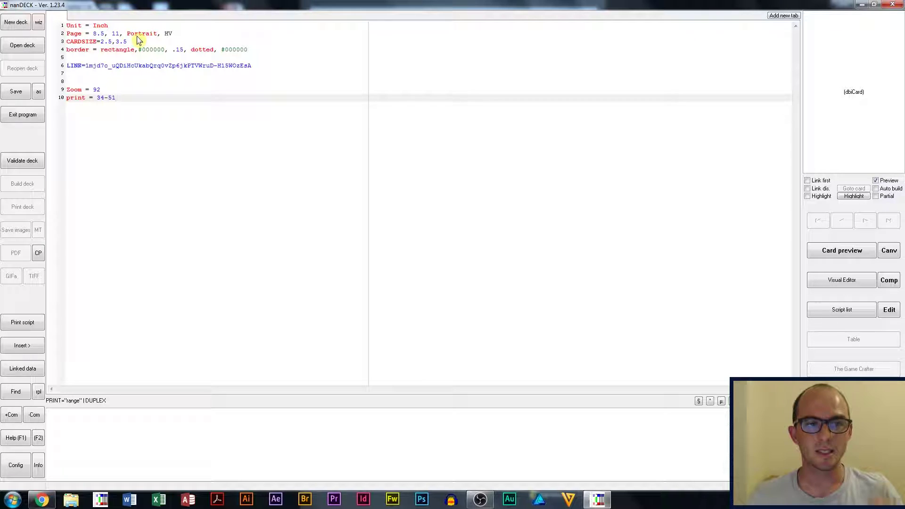
Step: Review the Unit = Inch, Page and CARDSIZE lines, then select the sheet ID after LINK=
click(119, 27)
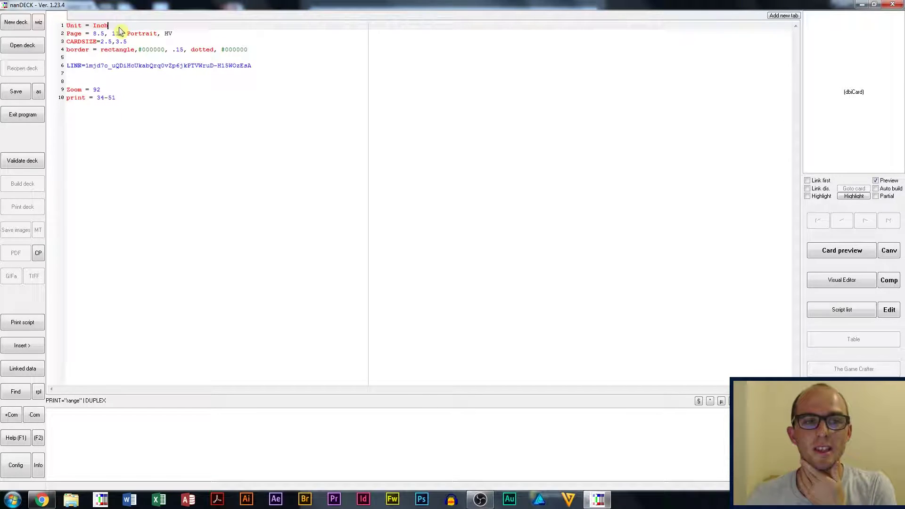
drag(119, 28, 64, 26)
click(68, 35)
double_click(69, 35)
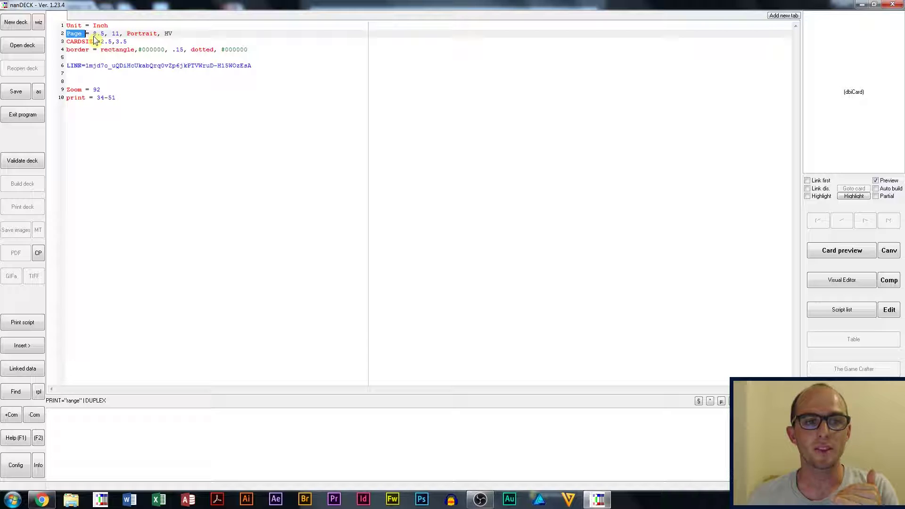
drag(81, 42, 97, 42)
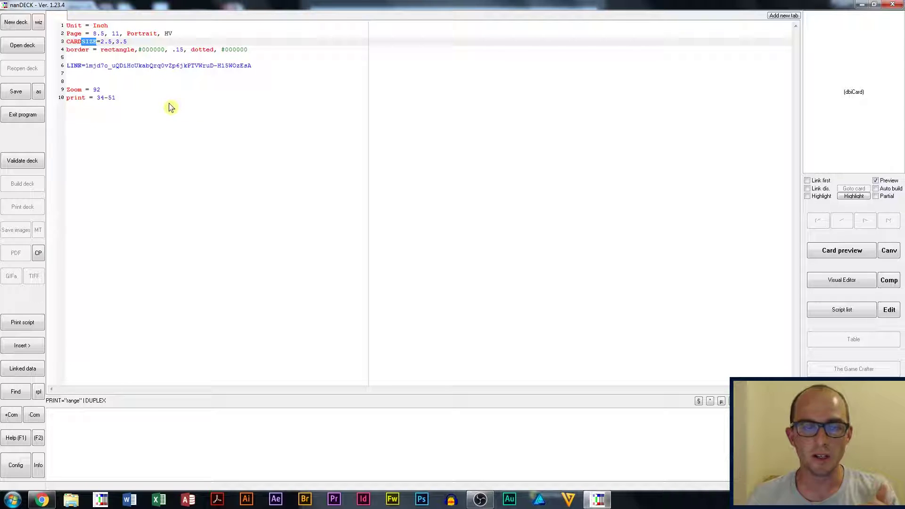
click(130, 53)
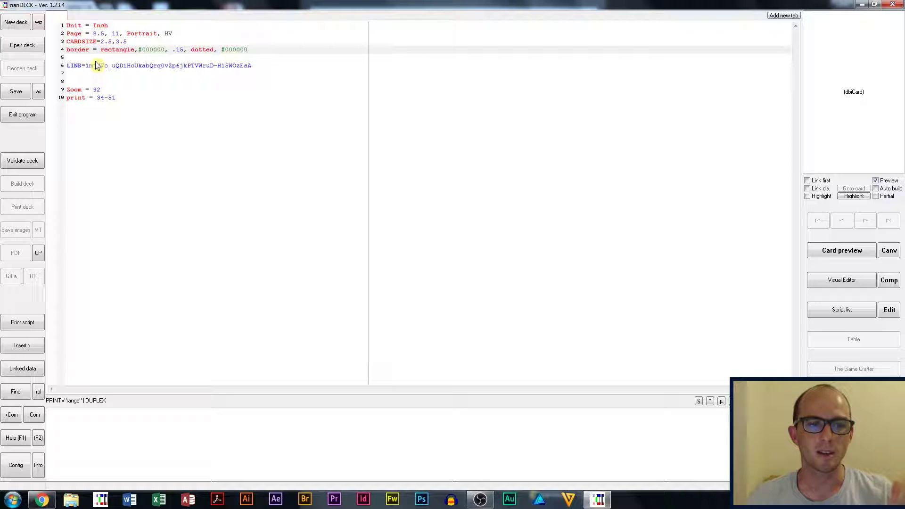
click(99, 66)
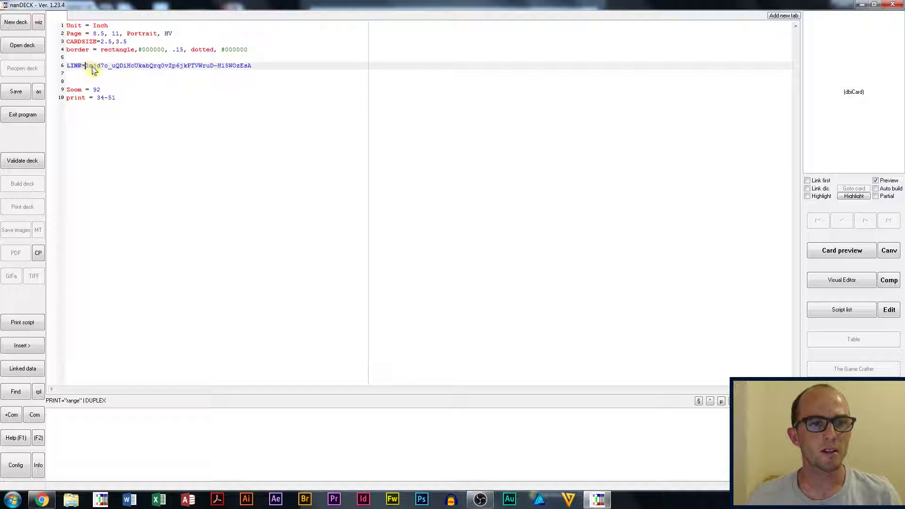
drag(85, 68, 254, 71)
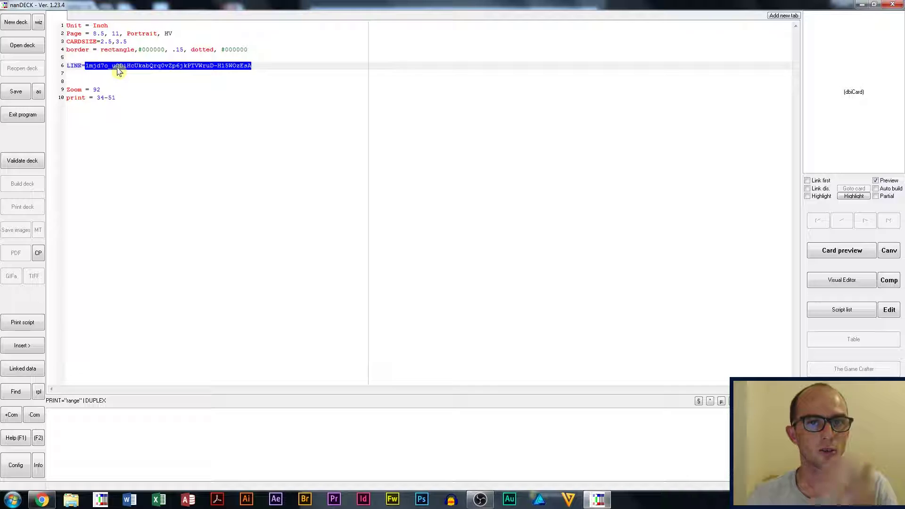
Step: Select the spreadsheet ID between /d/ and /edit in the Google Sheets address bar
click(42, 499)
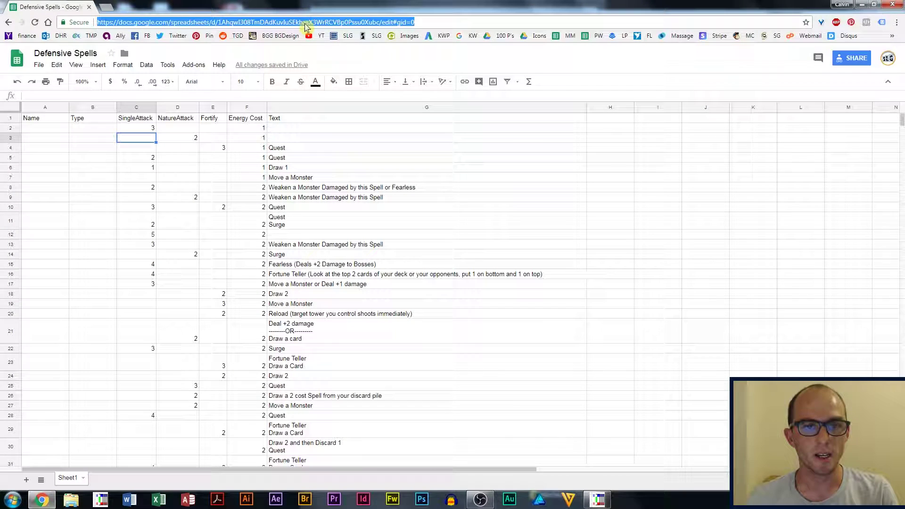
click(218, 24)
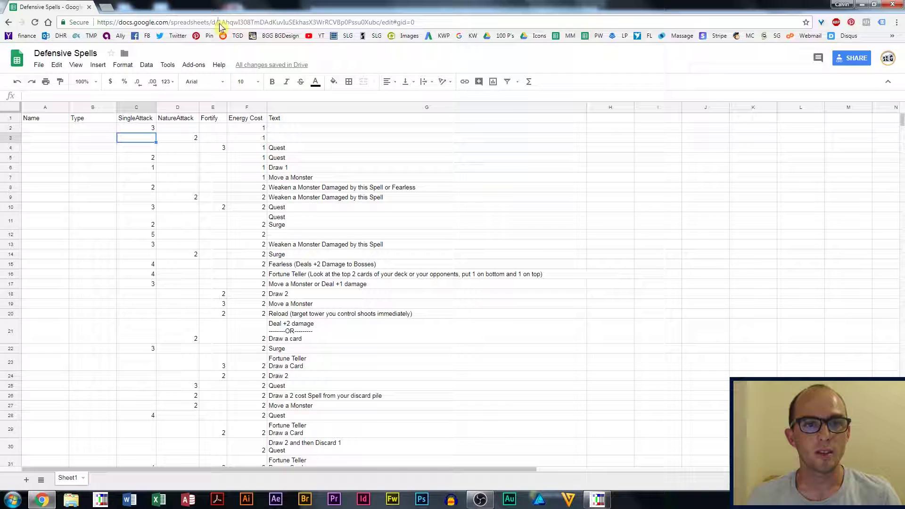
drag(219, 23, 379, 23)
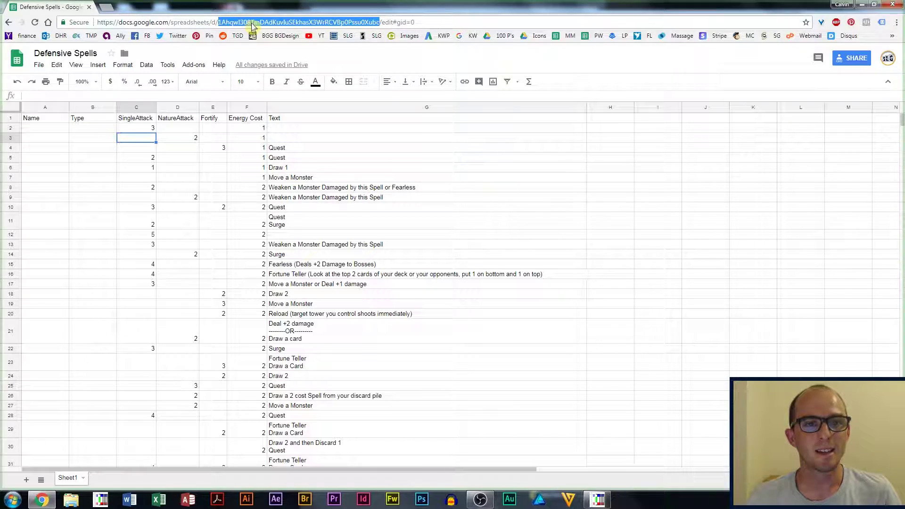
Step: Check the Defensive Spells header row A1 to G1 against the script's LINK line
click(599, 499)
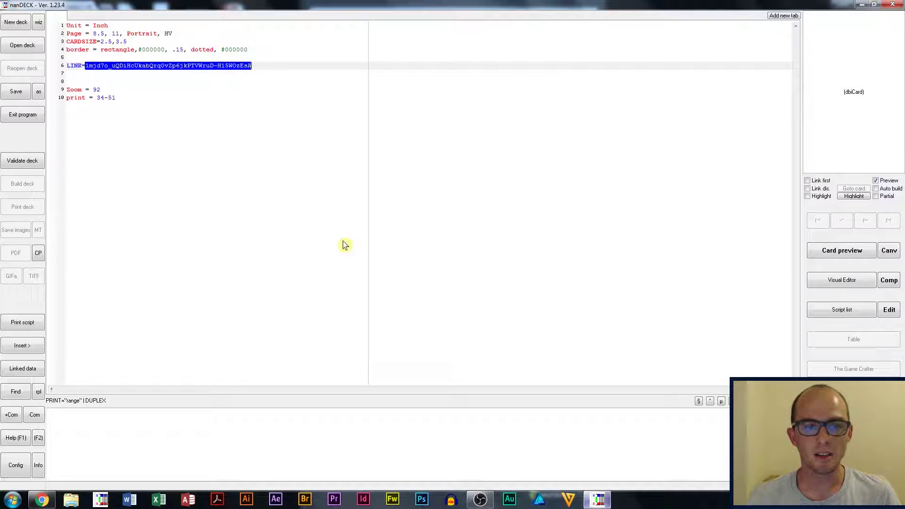
click(106, 66)
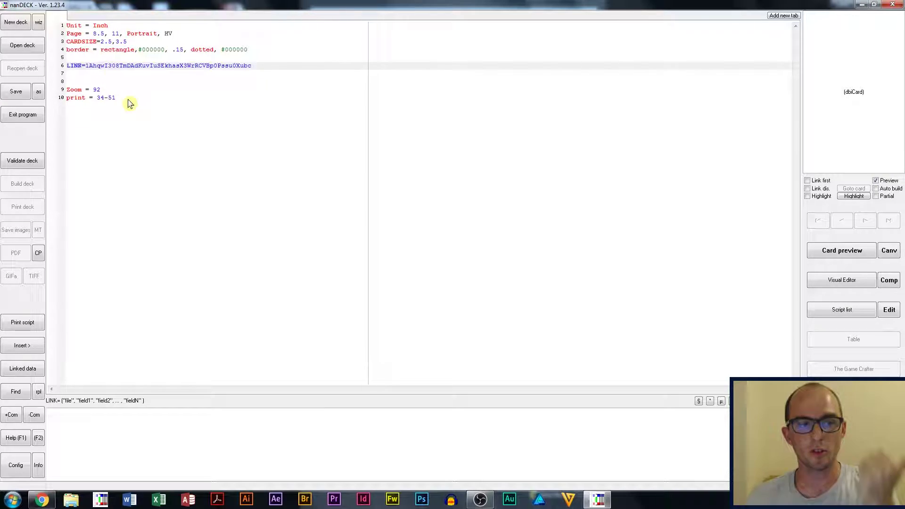
click(42, 499)
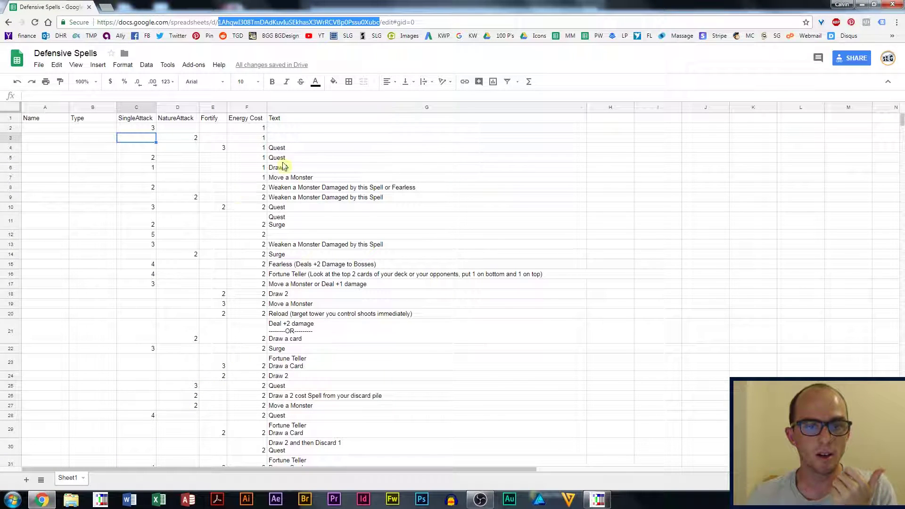
click(48, 120)
drag(167, 121, 283, 125)
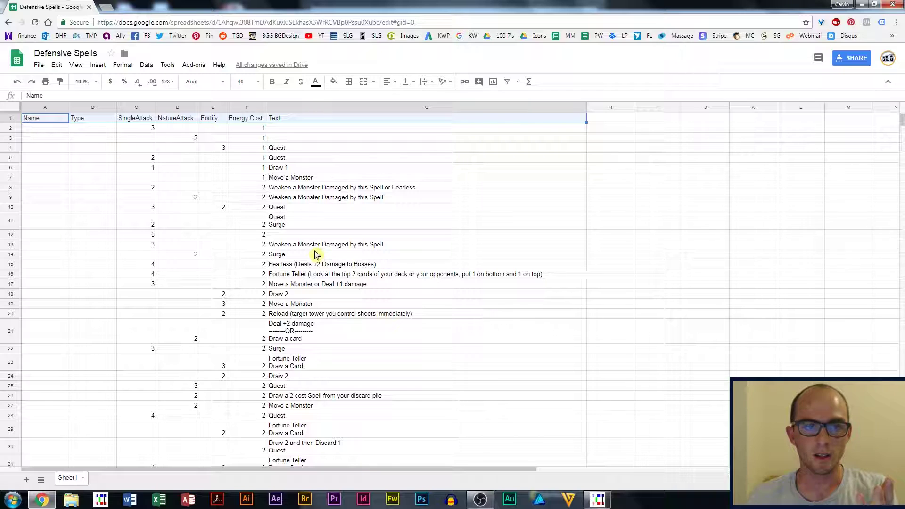
Step: Confirm the Zoom = 92 line on line 10 of the script
click(598, 500)
click(107, 93)
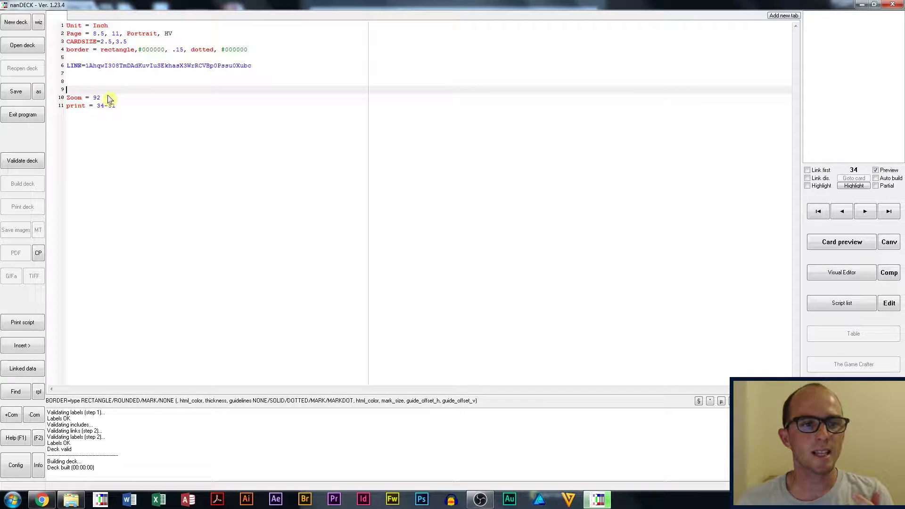
click(108, 97)
click(120, 106)
click(110, 100)
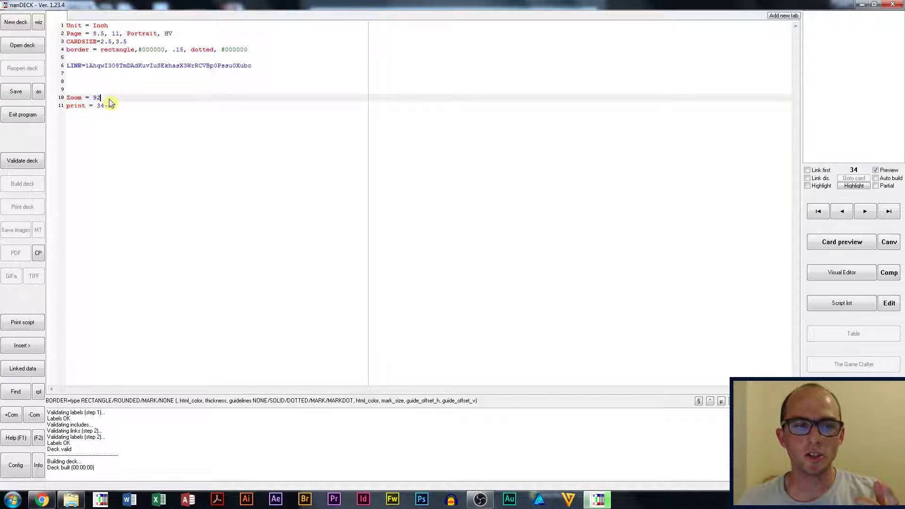
drag(110, 103, 66, 101)
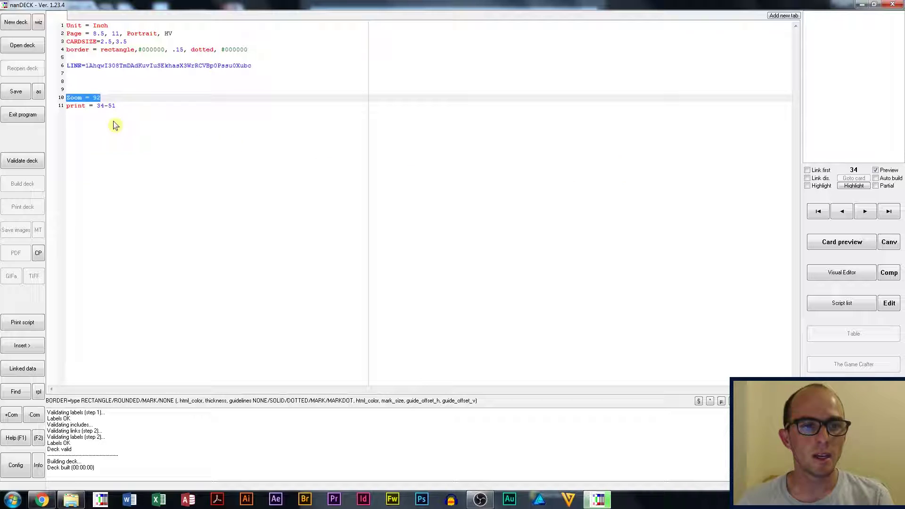
Step: Comment out the print = 34-51 line by prefixing it with an apostrophe
click(132, 126)
drag(82, 107, 72, 109)
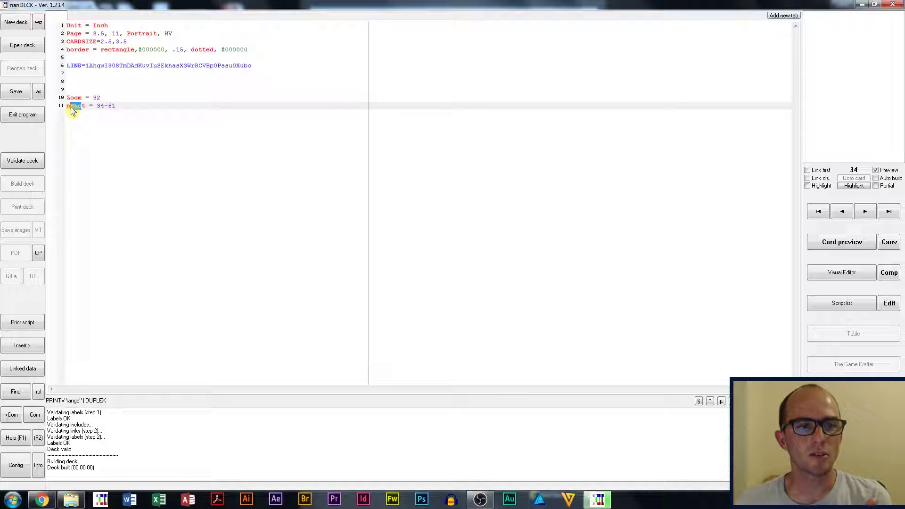
click(111, 106)
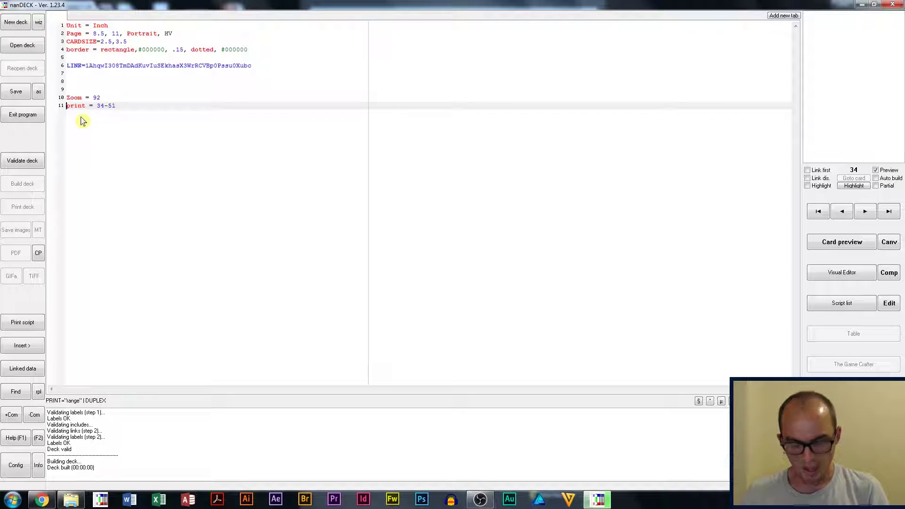
text(')
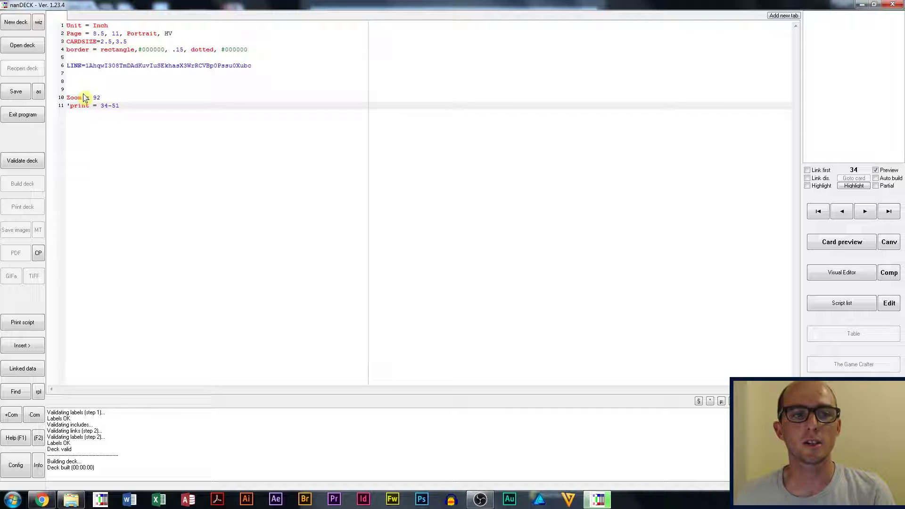
drag(72, 105, 122, 107)
click(67, 110)
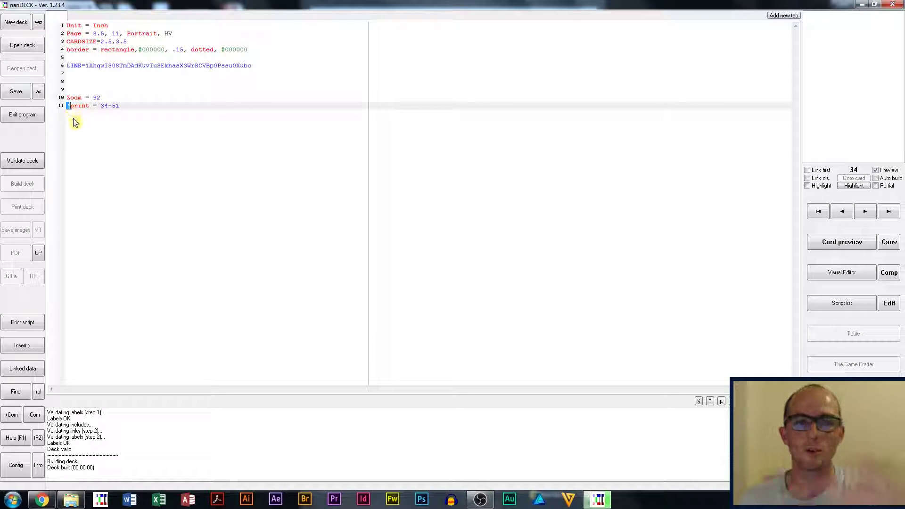
click(104, 98)
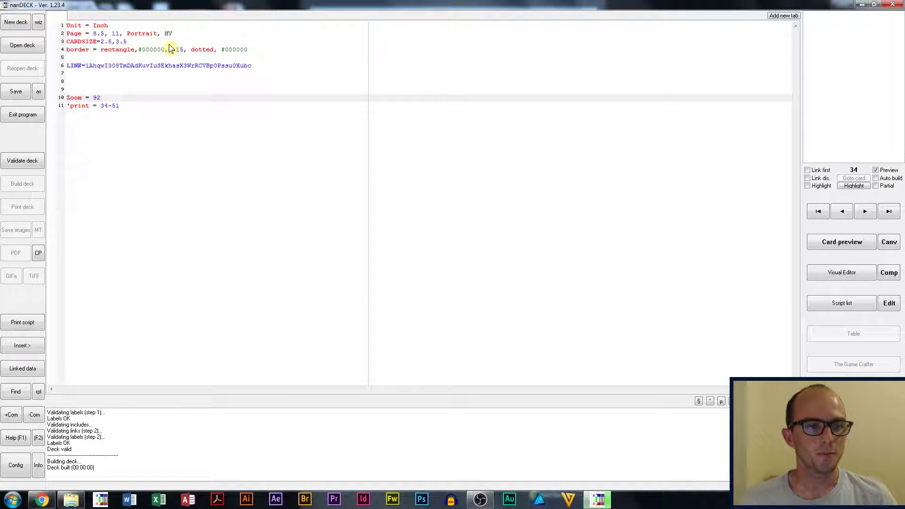
click(135, 76)
click(139, 83)
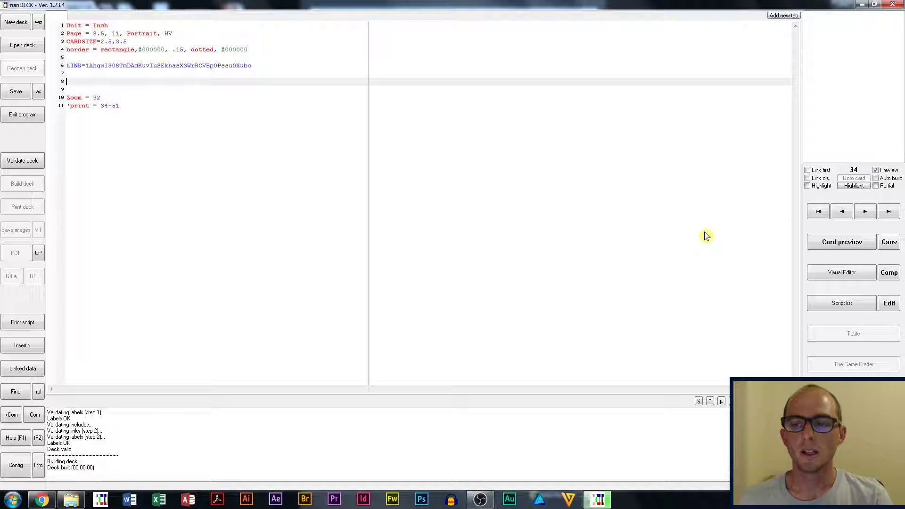
Step: Open the Visual Editor on blank card 34 of 60, after glancing at the Defensive Spells sheet
click(846, 278)
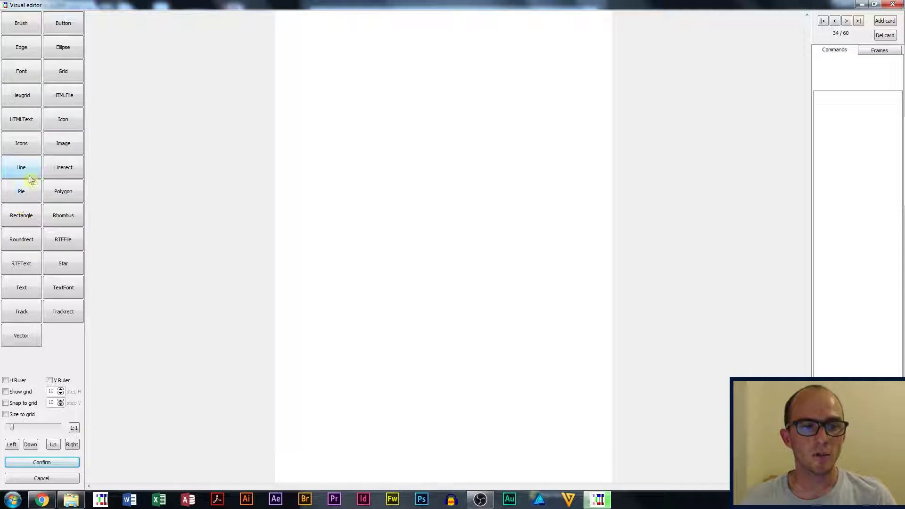
click(42, 499)
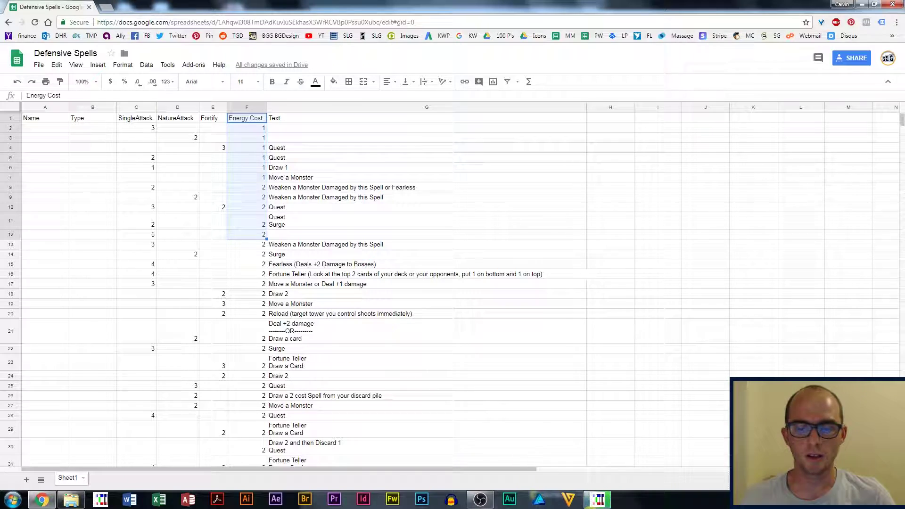
click(600, 502)
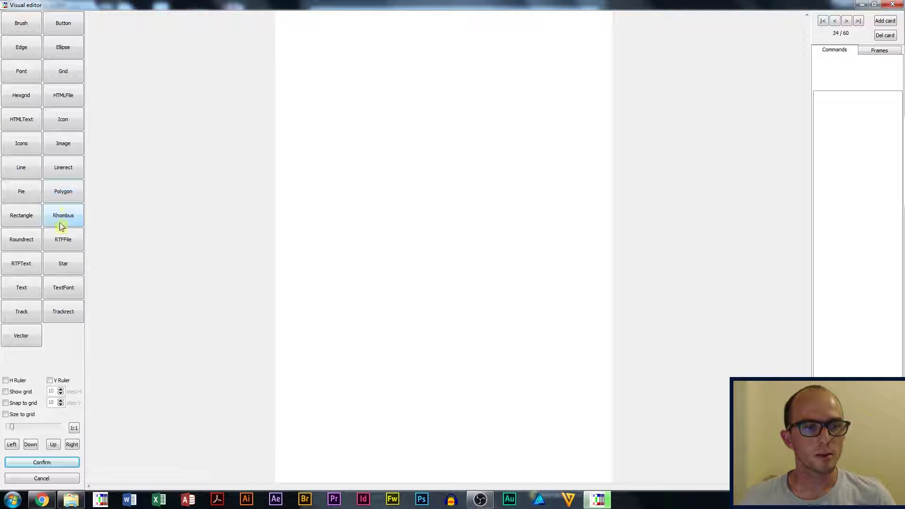
Step: Add a text box and size it near the card's top-left corner
click(25, 292)
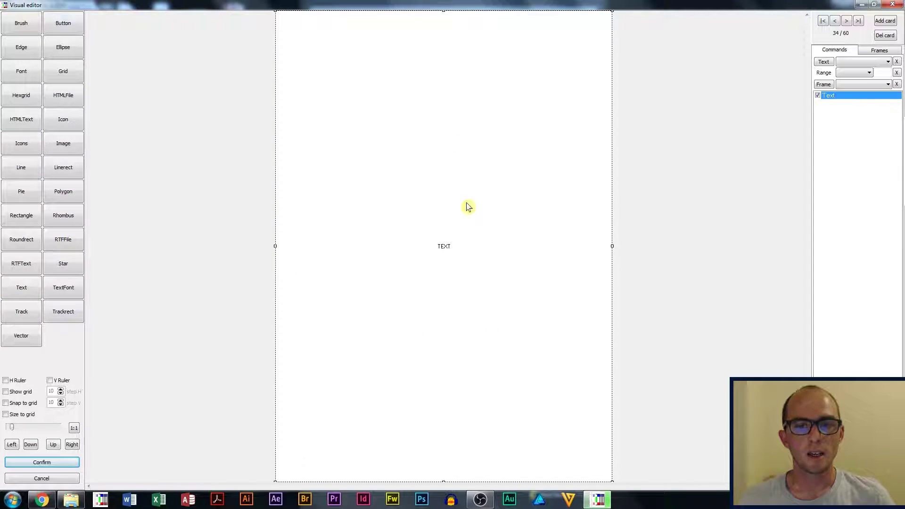
drag(284, 67, 346, 52)
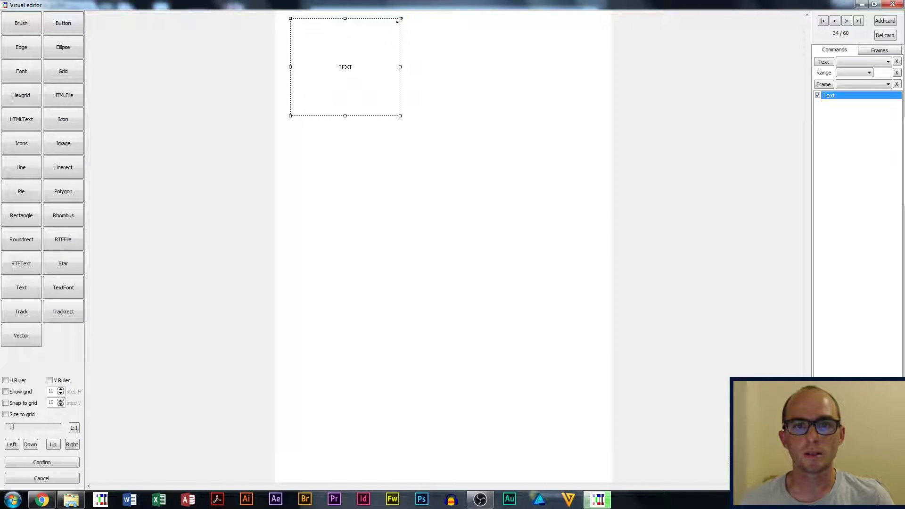
drag(399, 19, 377, 32)
mouse_move(334, 75)
mouse_down()
mouse_move(335, 65)
mouse_move(342, 69)
mouse_up()
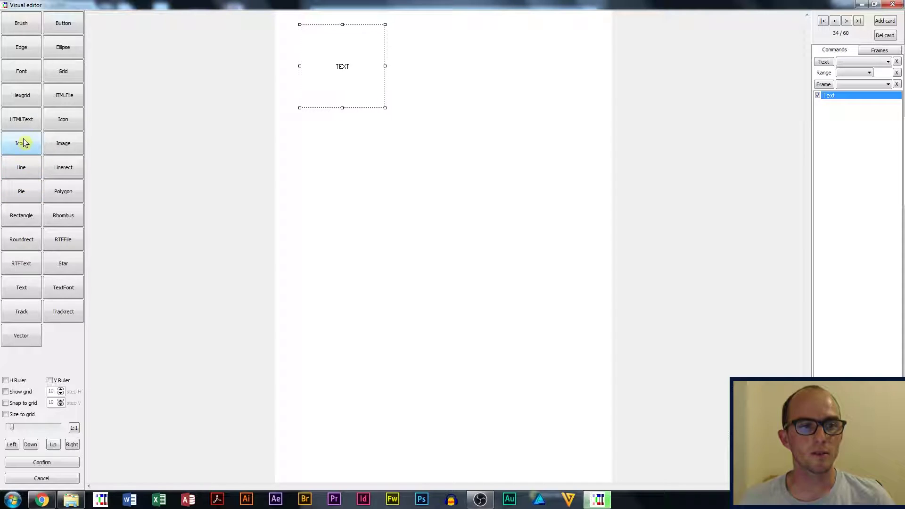
Step: Add an Arial size 32 Font command and move it above the Text command
click(32, 73)
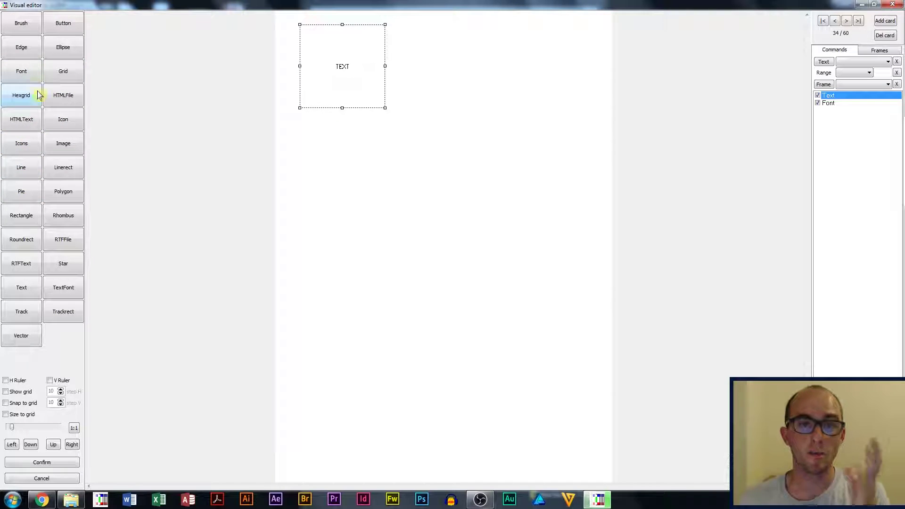
click(830, 103)
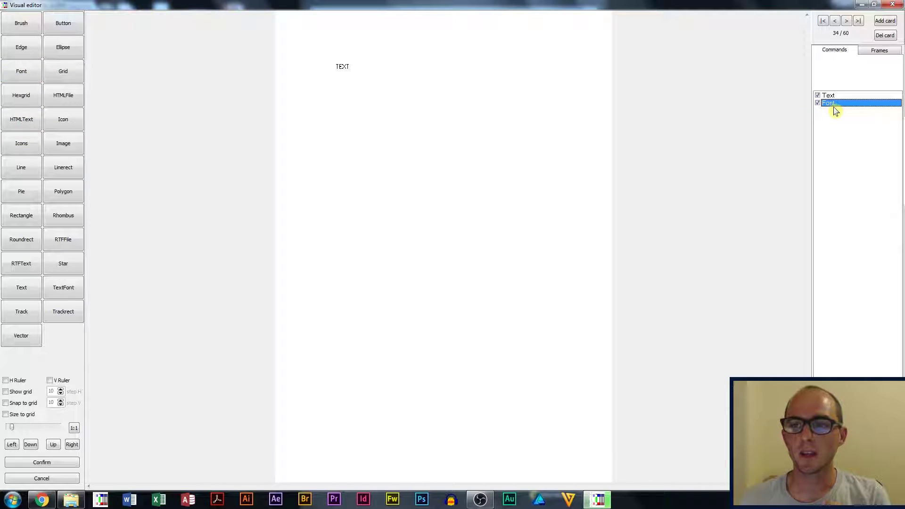
drag(834, 104, 831, 96)
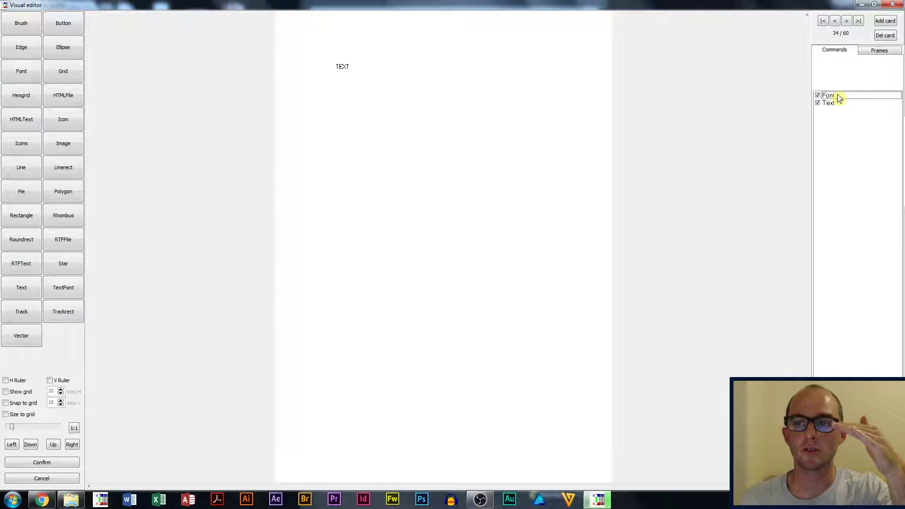
click(837, 97)
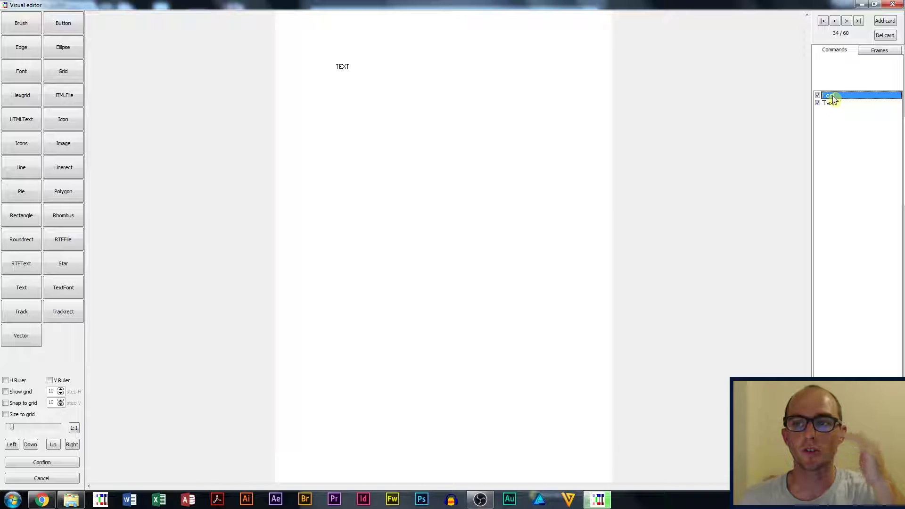
double_click(833, 97)
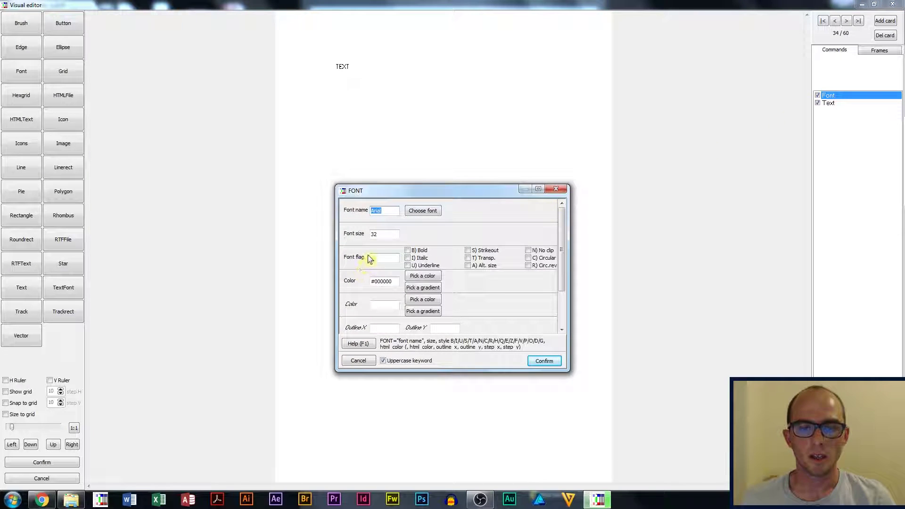
click(379, 235)
click(541, 363)
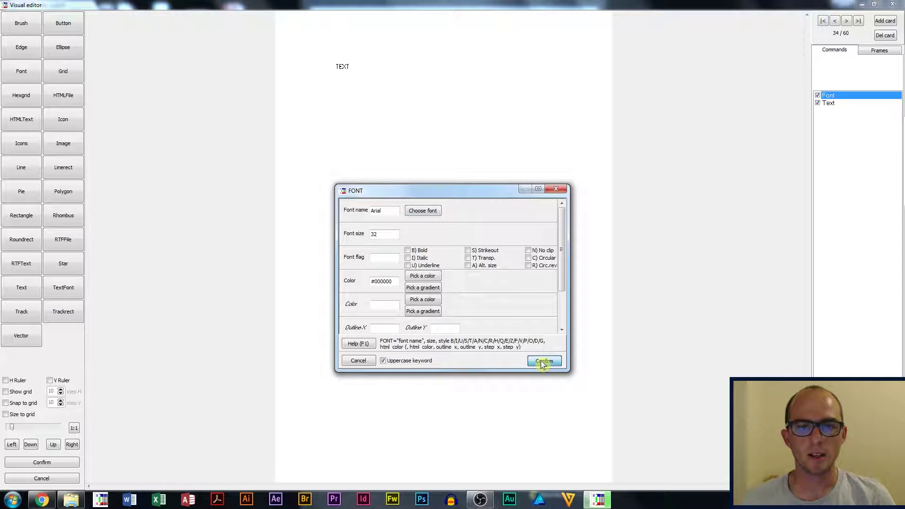
click(832, 103)
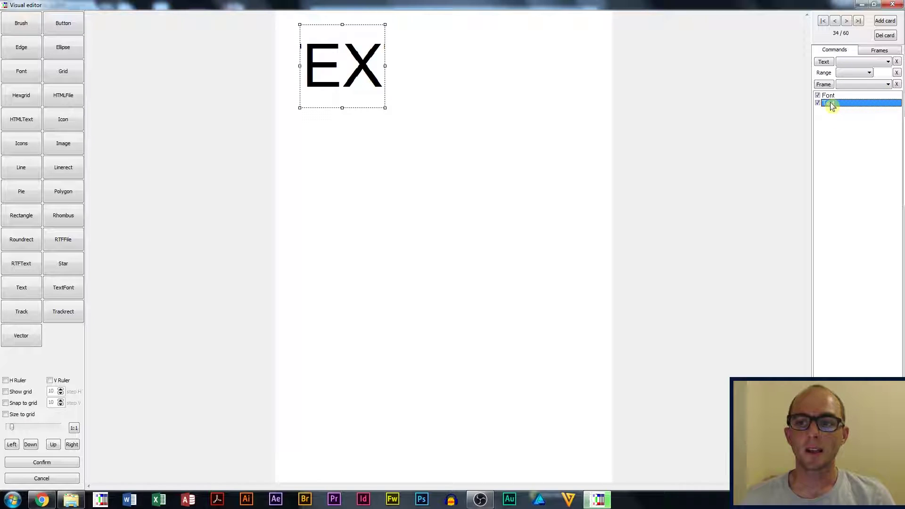
Step: Set the Text command's content to the [ENERGY COST] label so card 34 shows 3
double_click(832, 103)
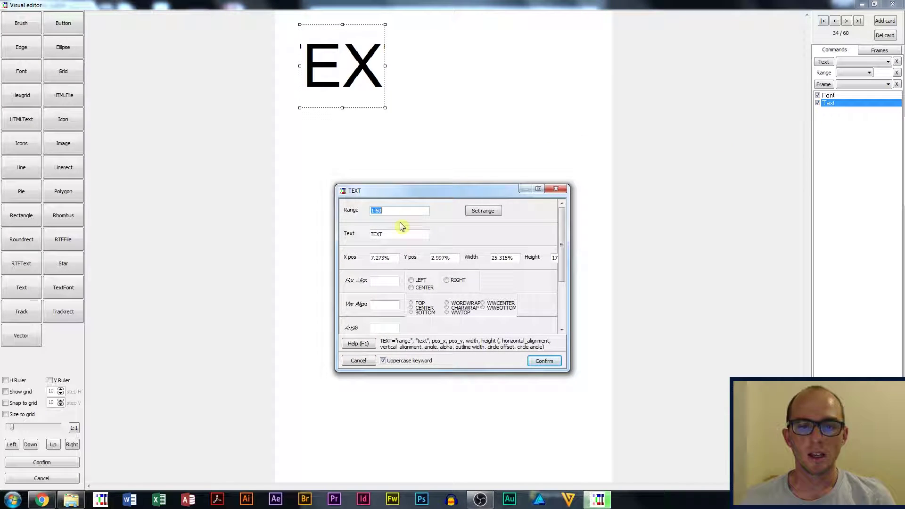
right_click(402, 239)
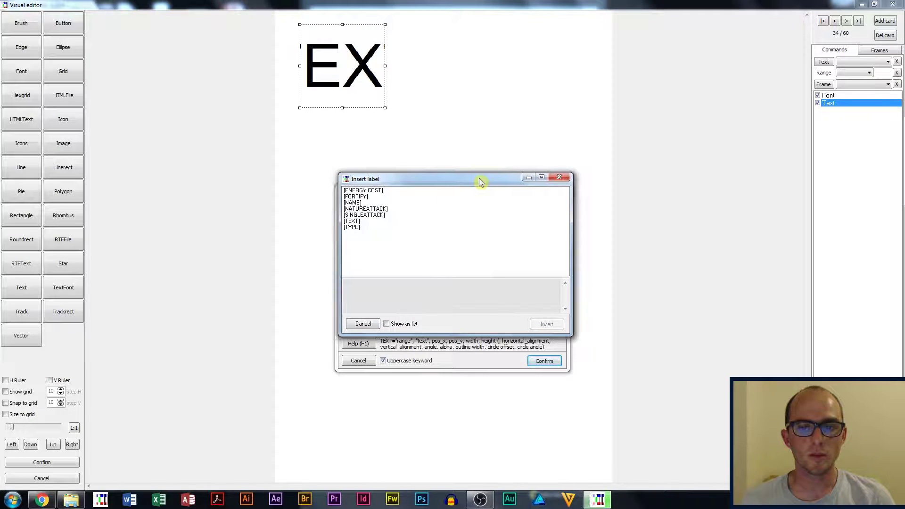
drag(479, 180, 669, 147)
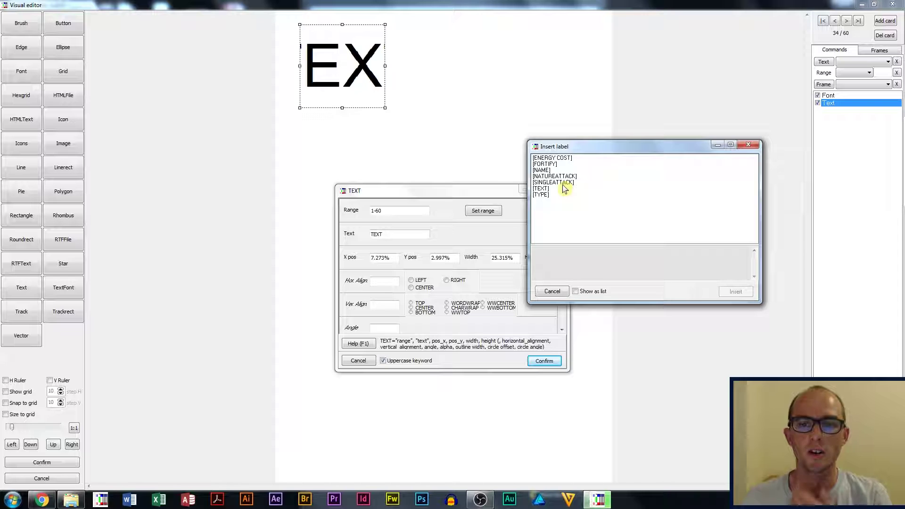
click(552, 159)
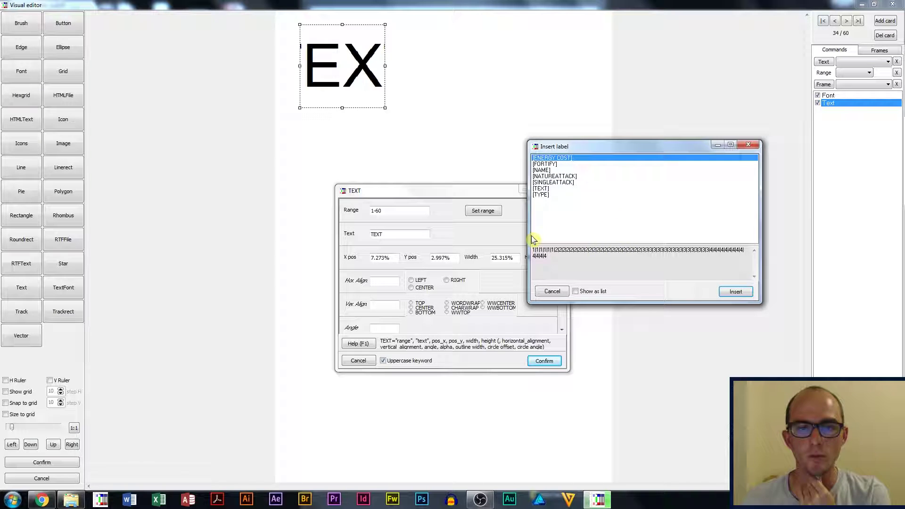
click(735, 291)
click(545, 361)
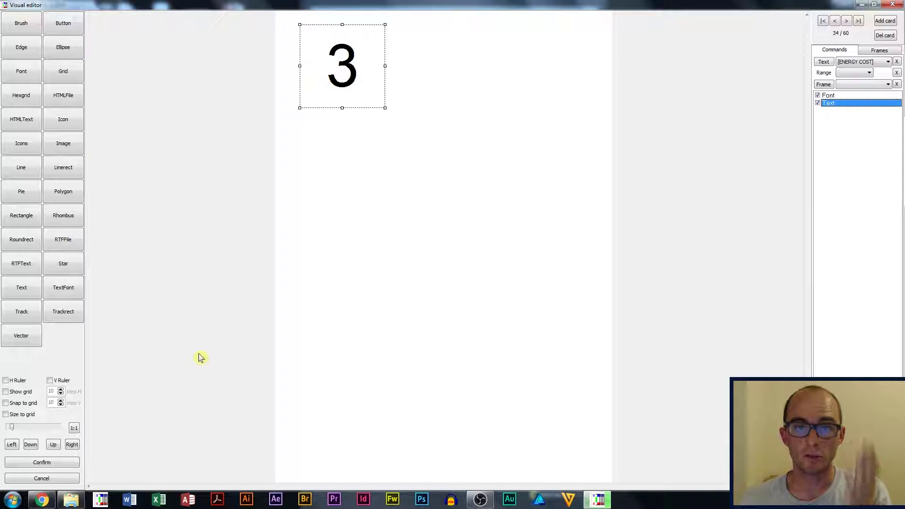
Step: Apply the visual layout to the script, then validate and build the deck
click(62, 463)
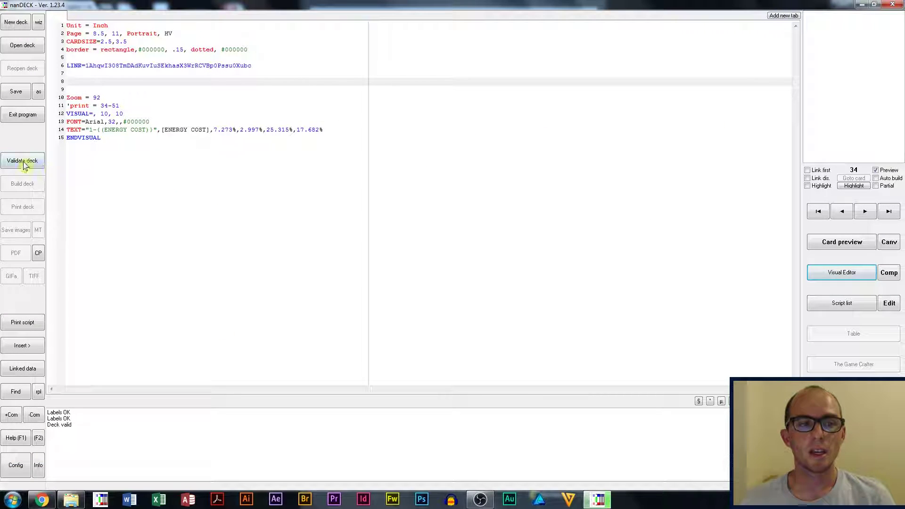
click(24, 165)
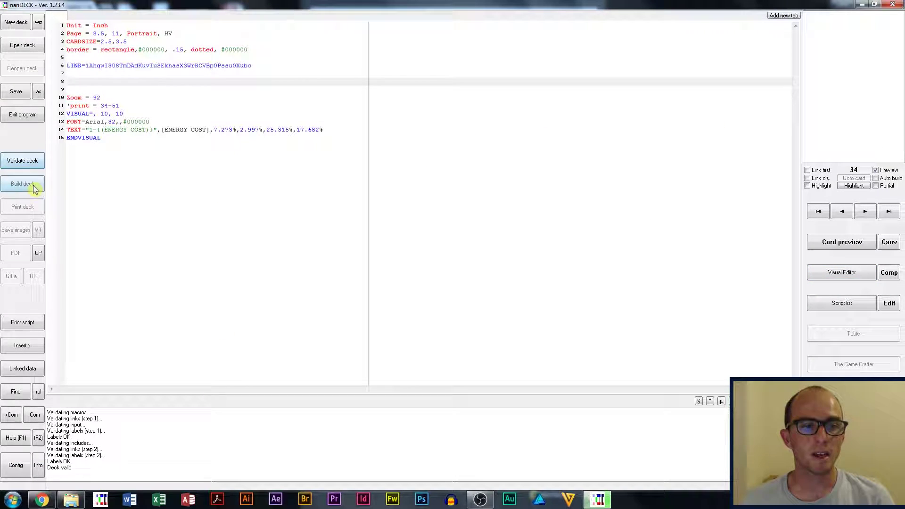
click(24, 184)
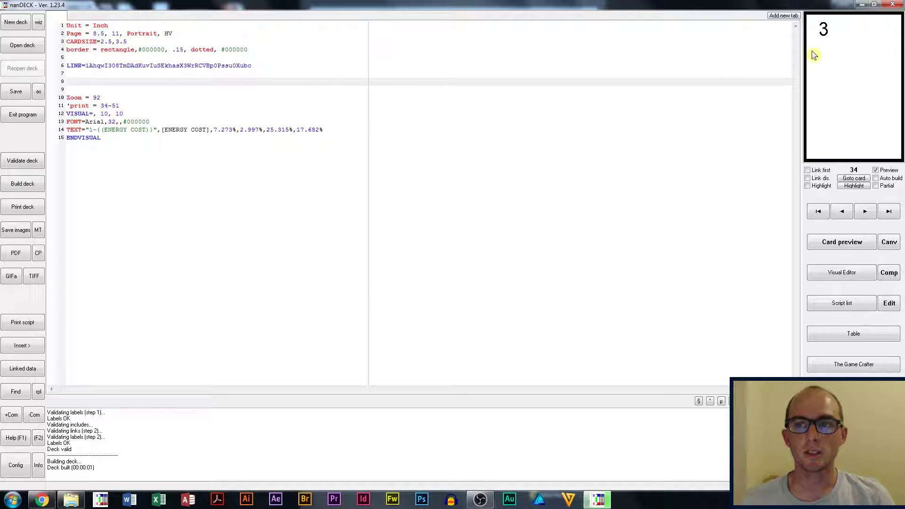
Step: Review the border and TEXT lines of the script and open the card preview showing 3
click(74, 44)
double_click(75, 49)
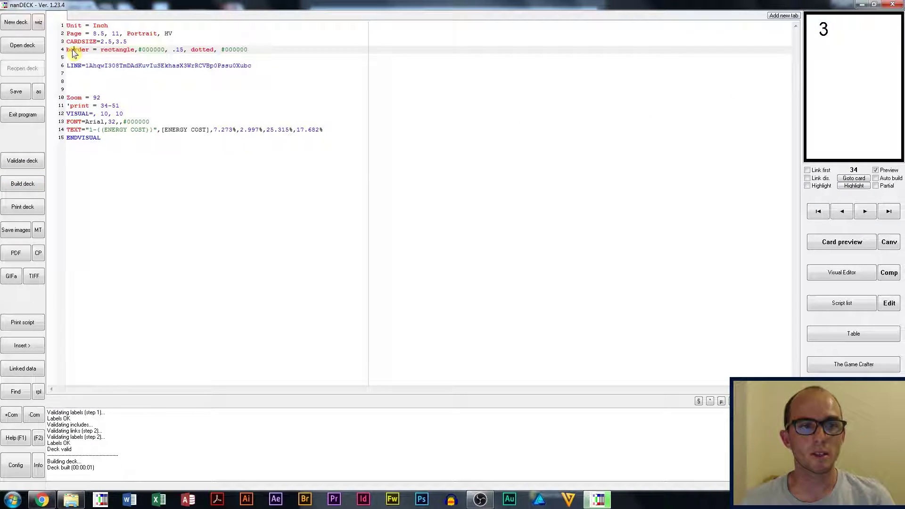
click(81, 50)
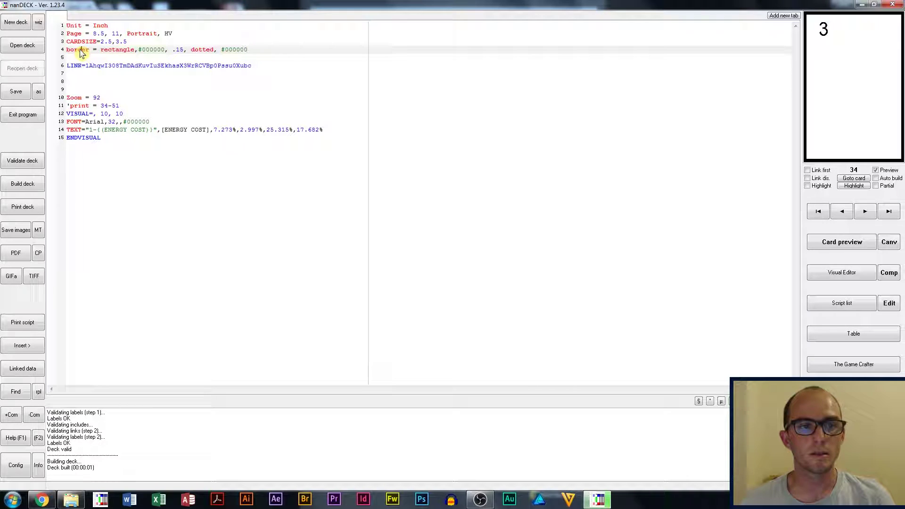
drag(81, 51, 120, 51)
click(415, 75)
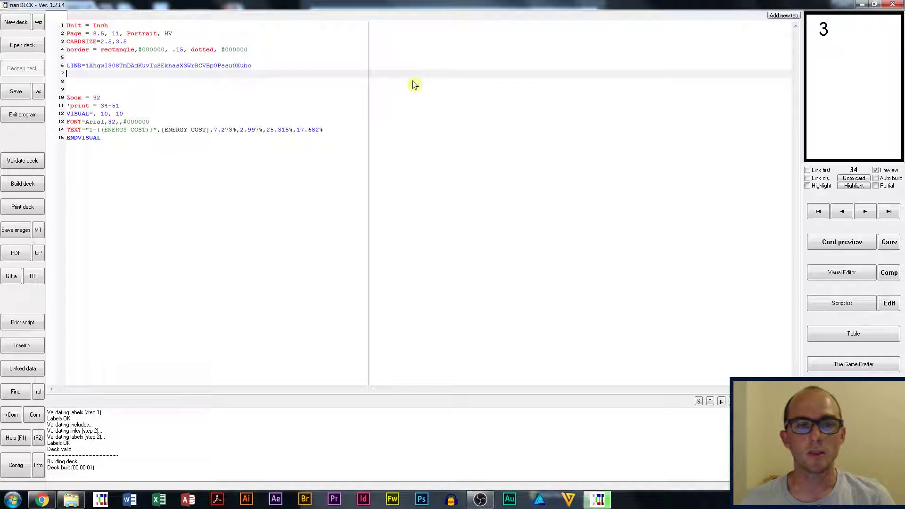
click(173, 131)
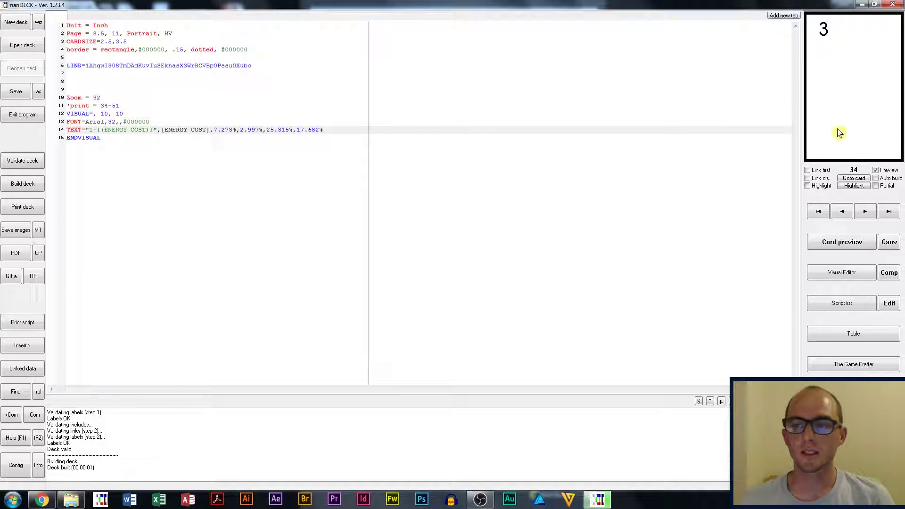
click(843, 245)
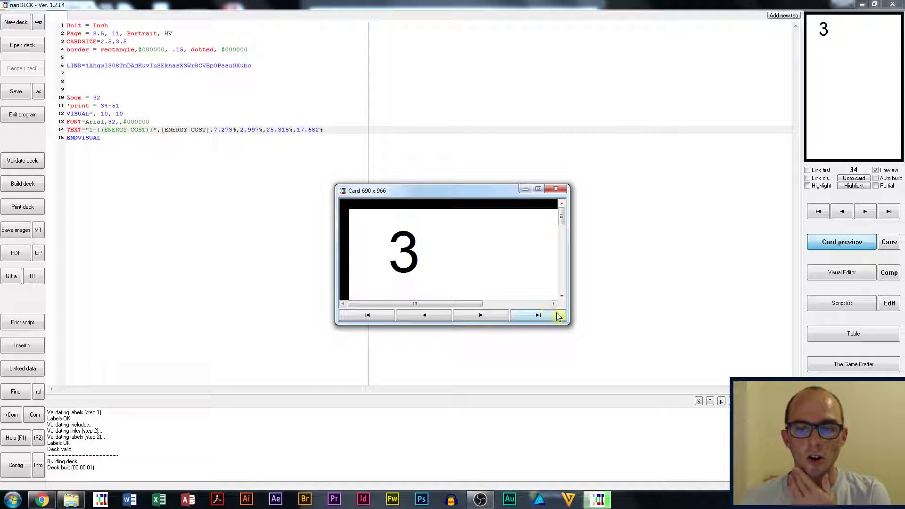
Step: Enlarge the card preview, step through cards 1, 2 and 3, then close it
drag(465, 206, 318, 35)
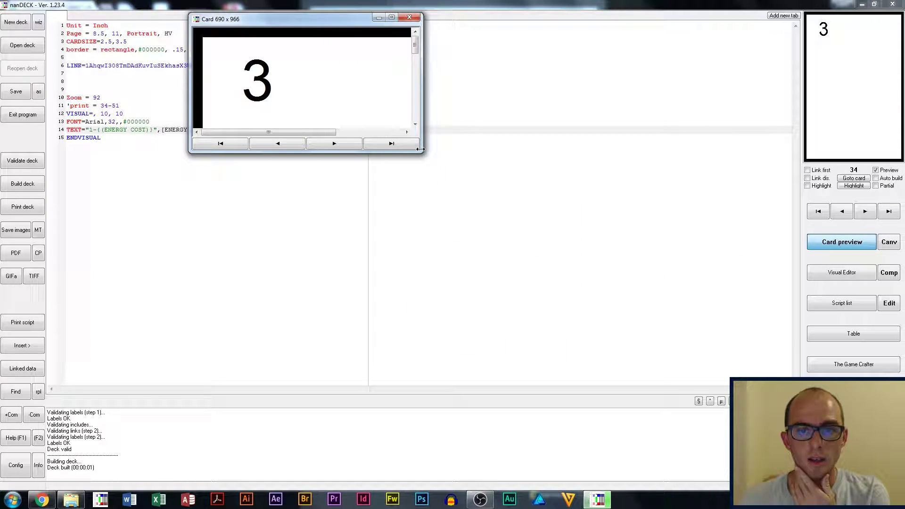
drag(420, 150, 641, 508)
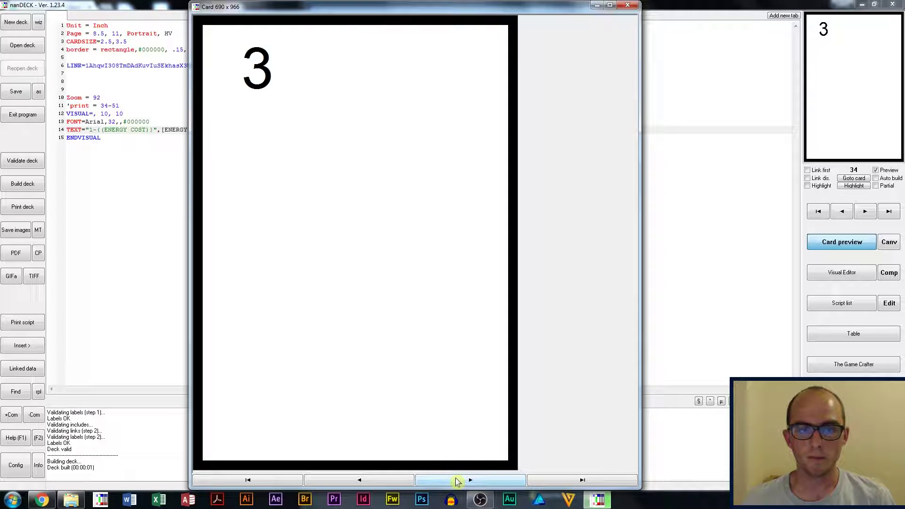
click(282, 480)
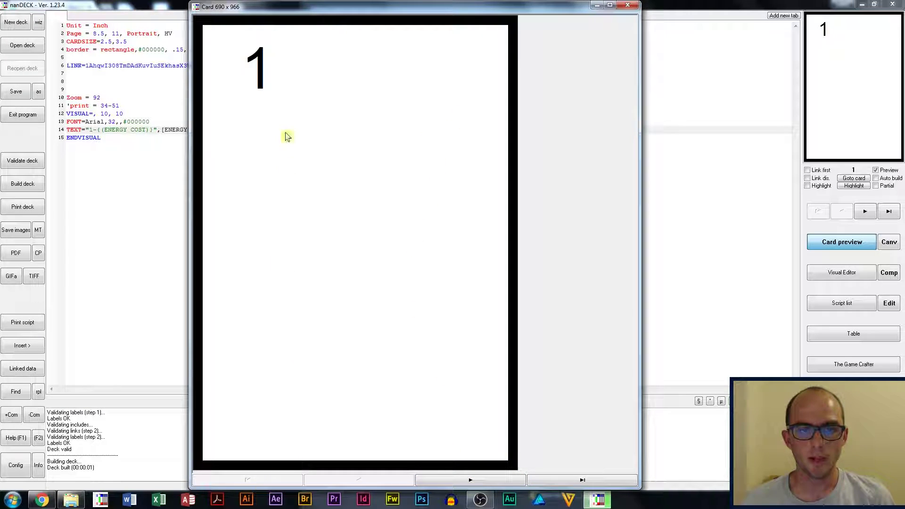
click(469, 481)
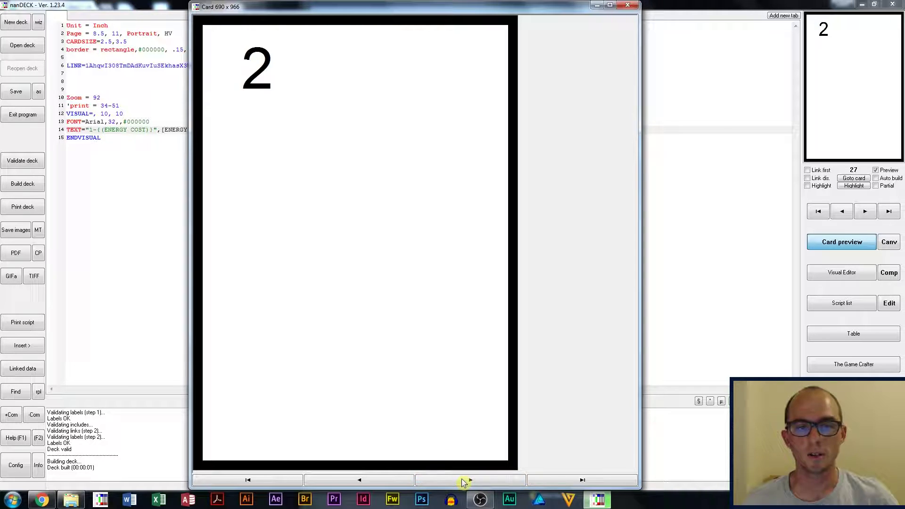
click(464, 481)
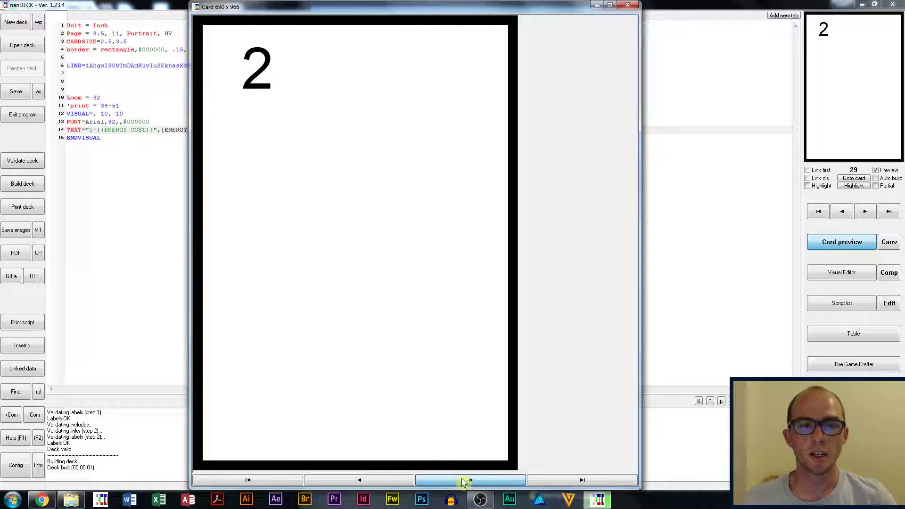
click(626, 6)
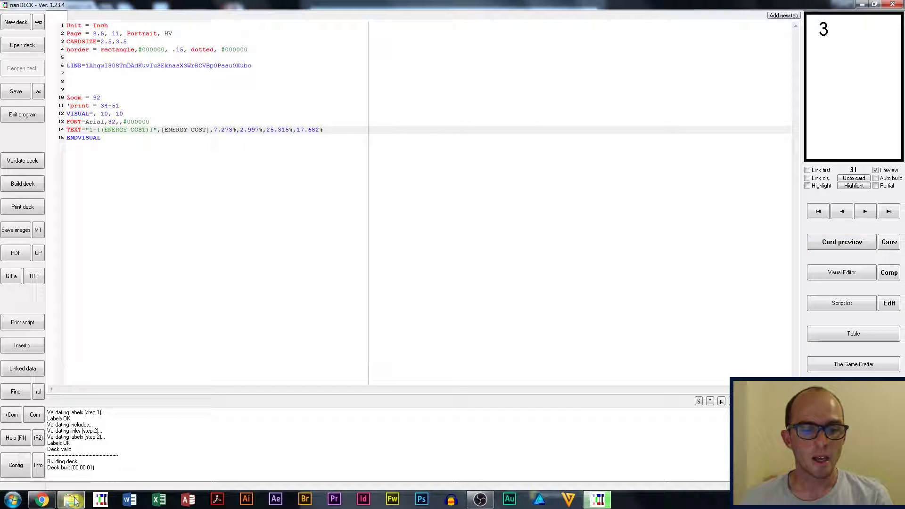
click(42, 500)
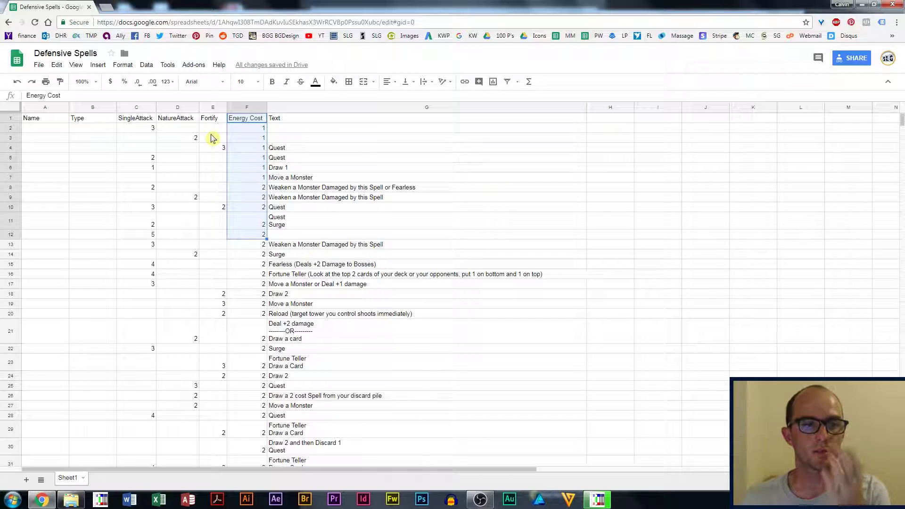
click(210, 120)
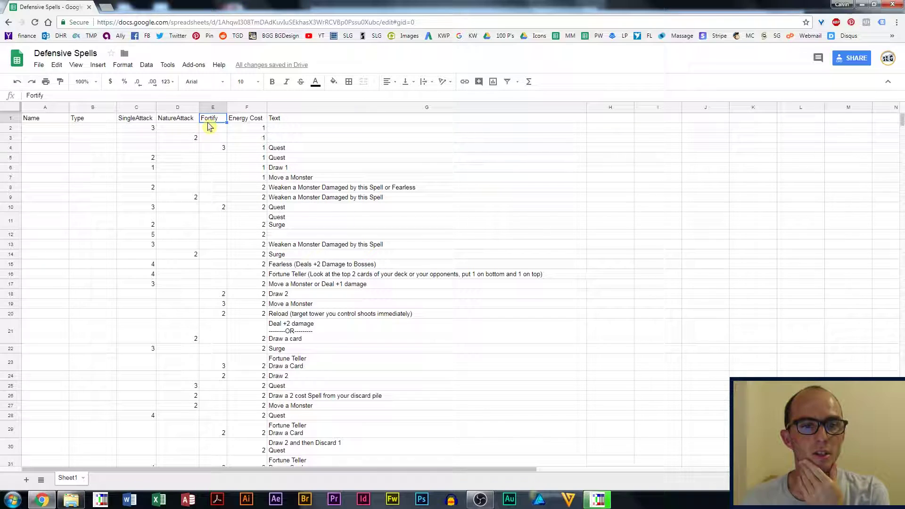
drag(141, 122, 166, 123)
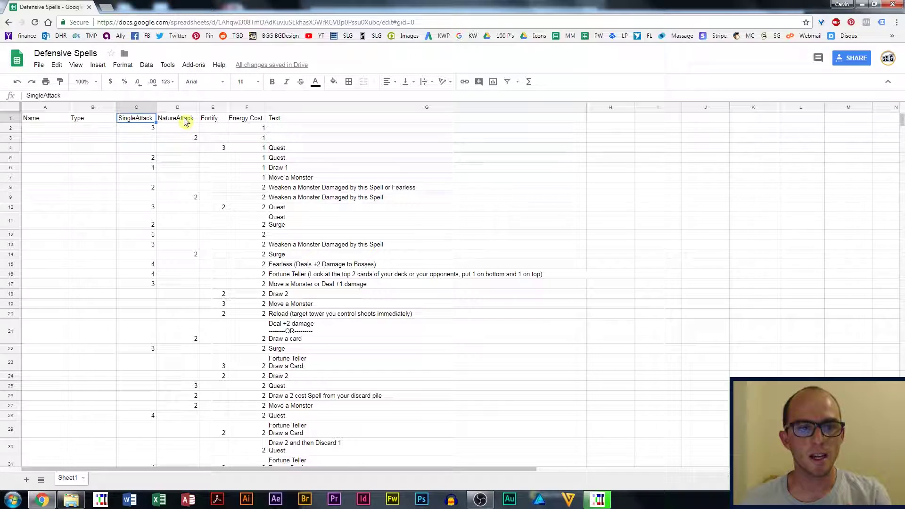
click(185, 119)
click(41, 502)
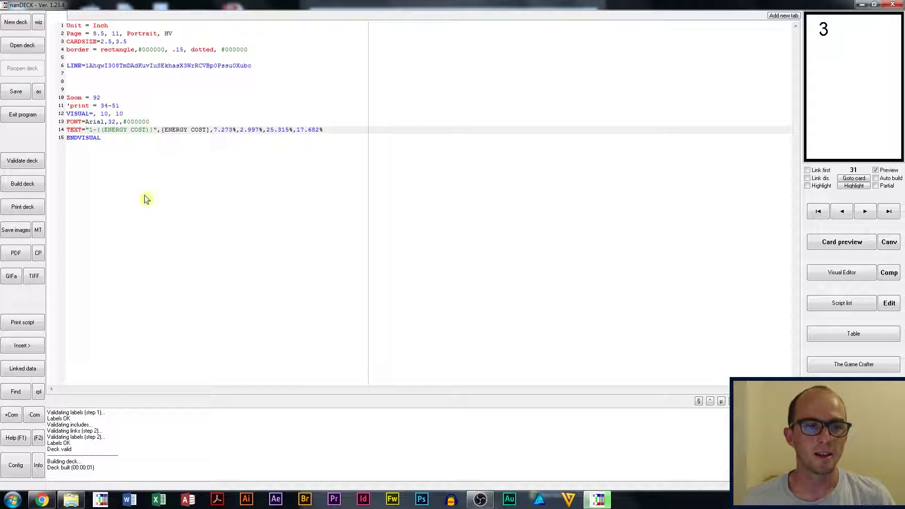
Step: In the Visual Editor, duplicate the energy-cost number twice and place the copies near the card's bottom
click(163, 154)
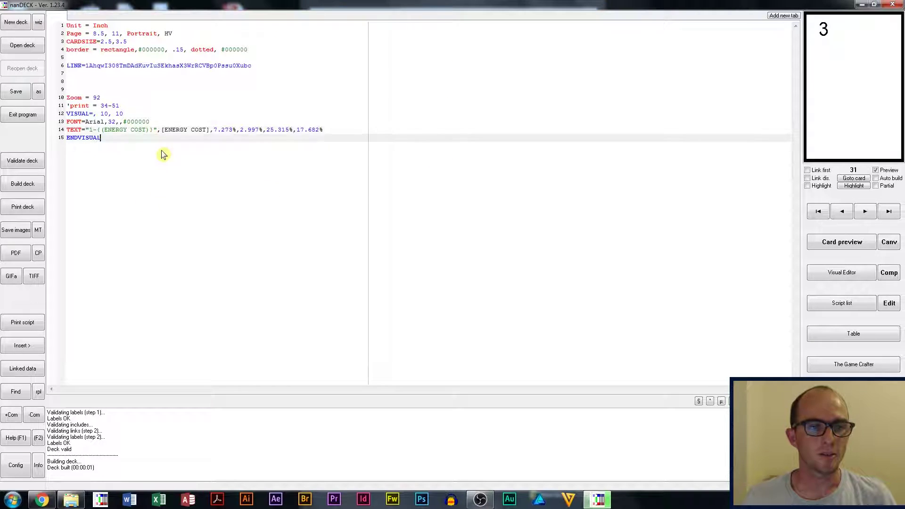
click(843, 279)
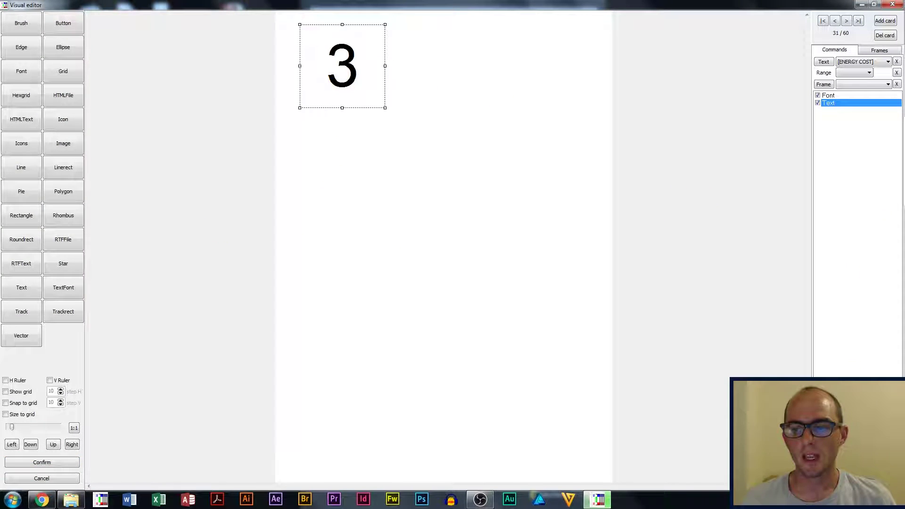
key(ctrl+v)
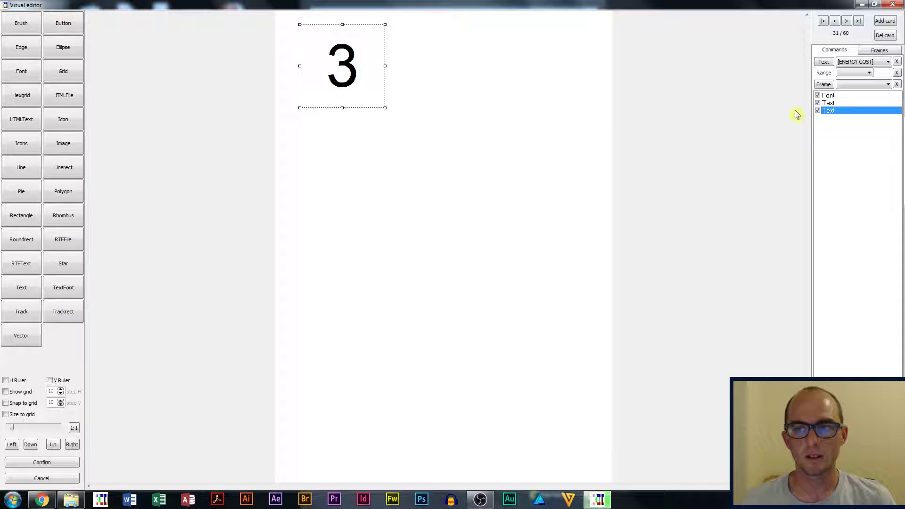
drag(335, 67, 350, 440)
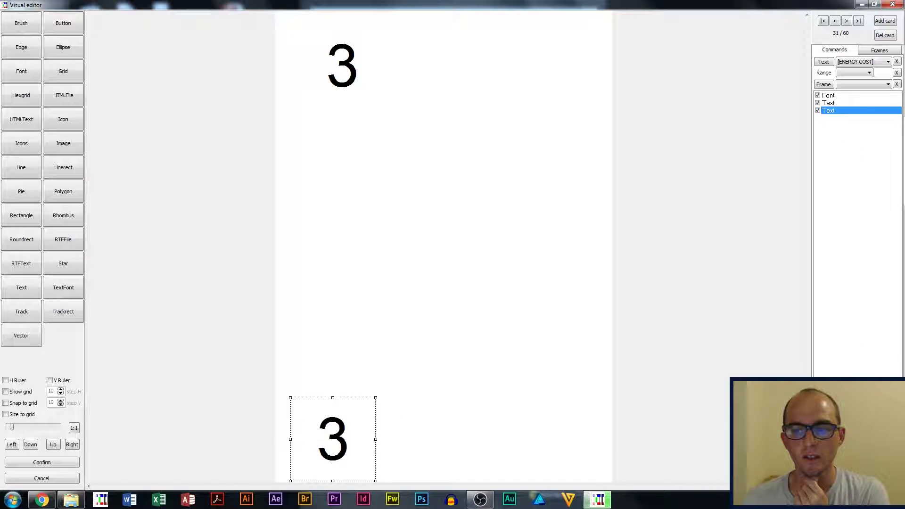
key(ctrl+v)
drag(369, 443, 369, 358)
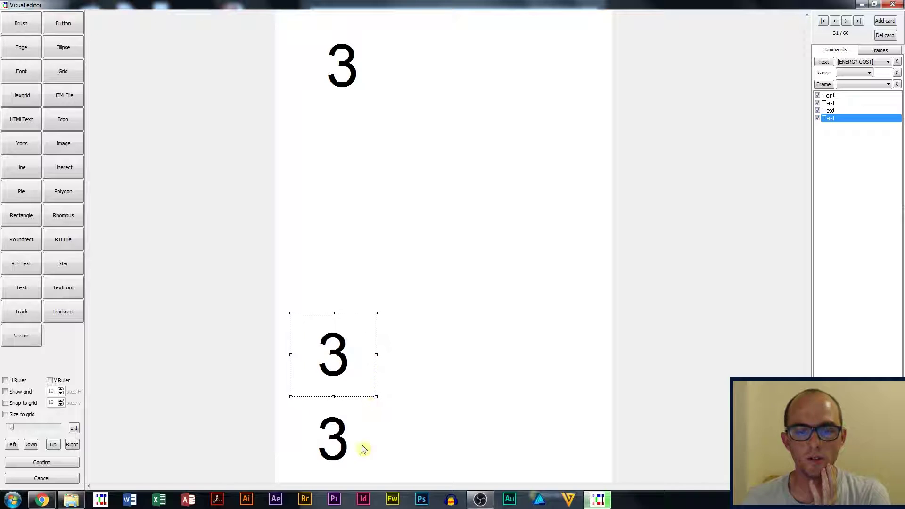
Step: Duplicate the Font command and reorder the Commands list so Font and Text alternate
click(346, 445)
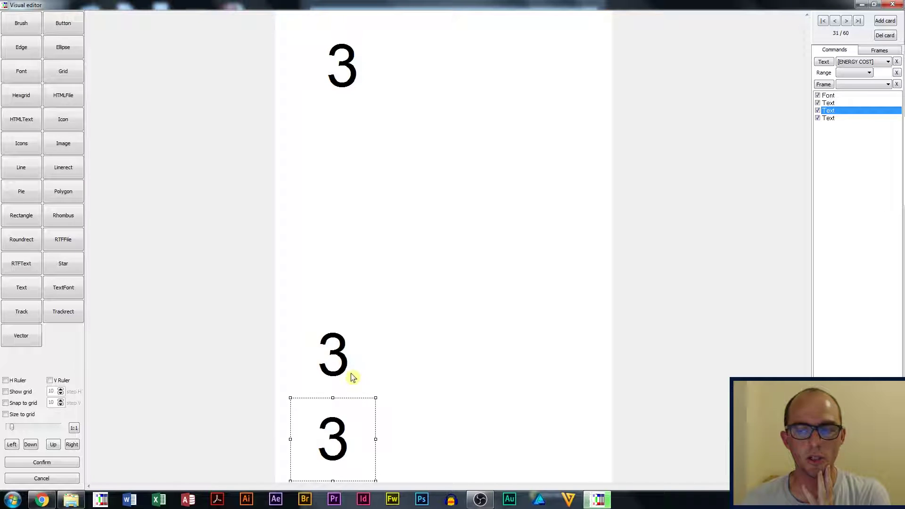
click(832, 95)
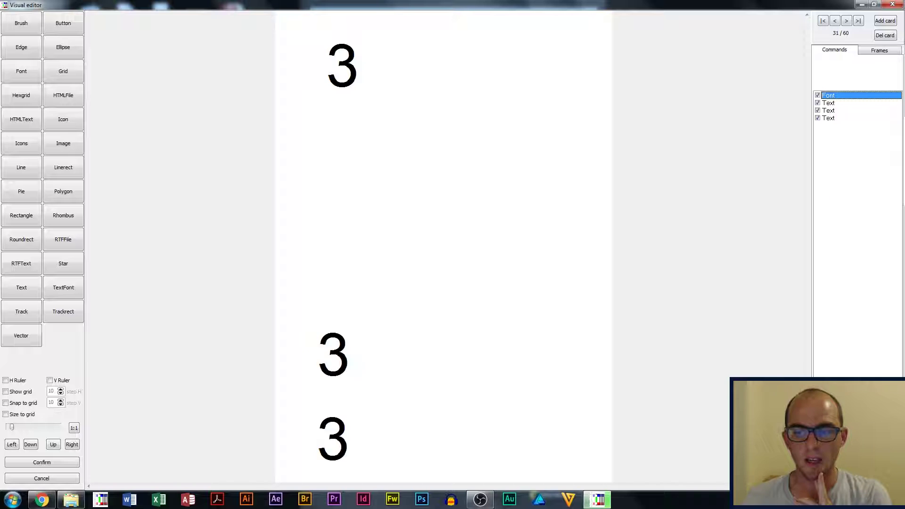
key(ctrl+v)
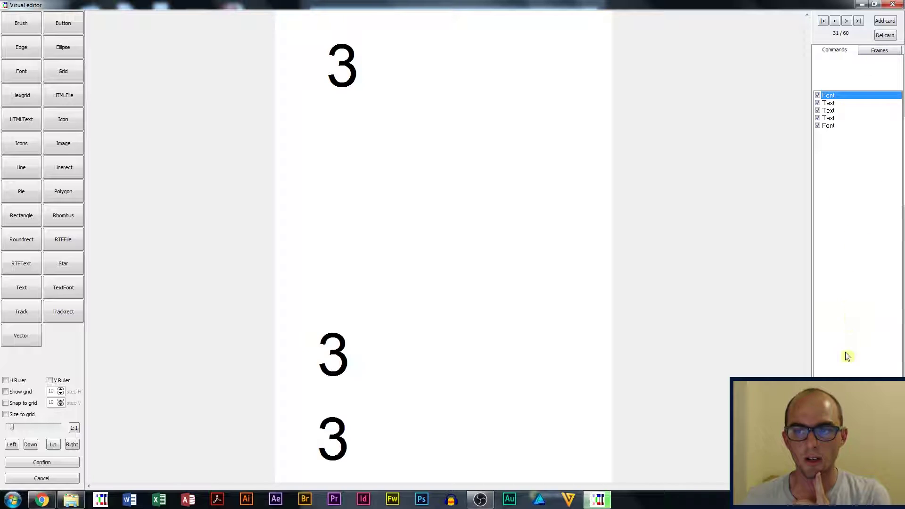
mouse_move(825, 125)
mouse_down()
mouse_move(828, 110)
mouse_move(844, 137)
mouse_move(835, 147)
mouse_up()
click(837, 127)
click(836, 134)
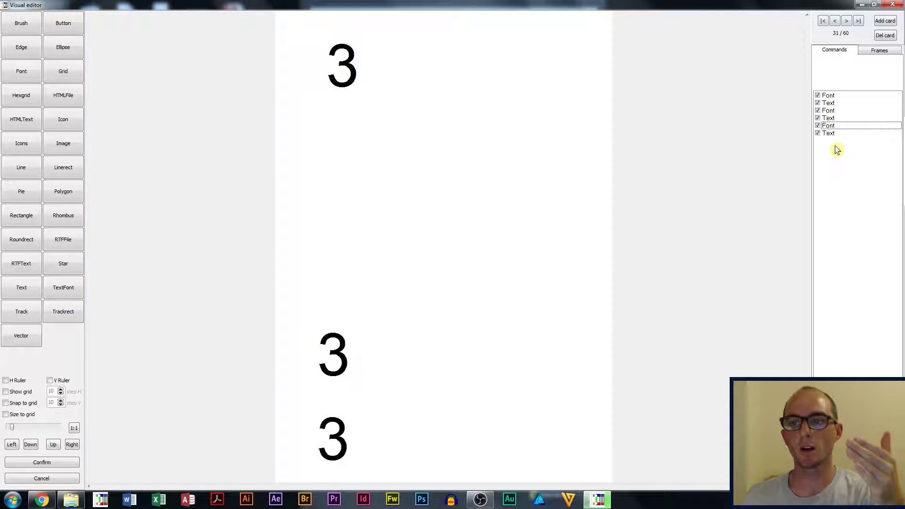
click(837, 103)
click(836, 111)
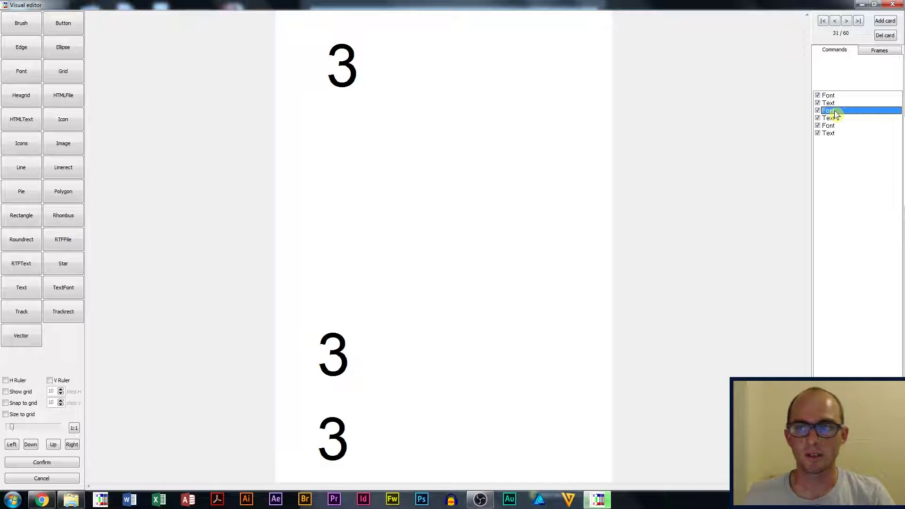
click(828, 118)
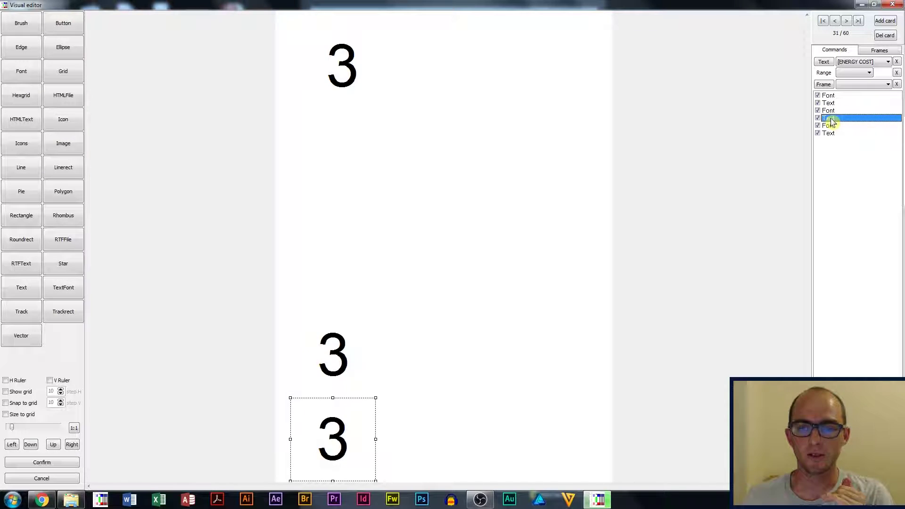
Step: Set the lower text element's content to the [SINGLEATTACK] label
double_click(830, 118)
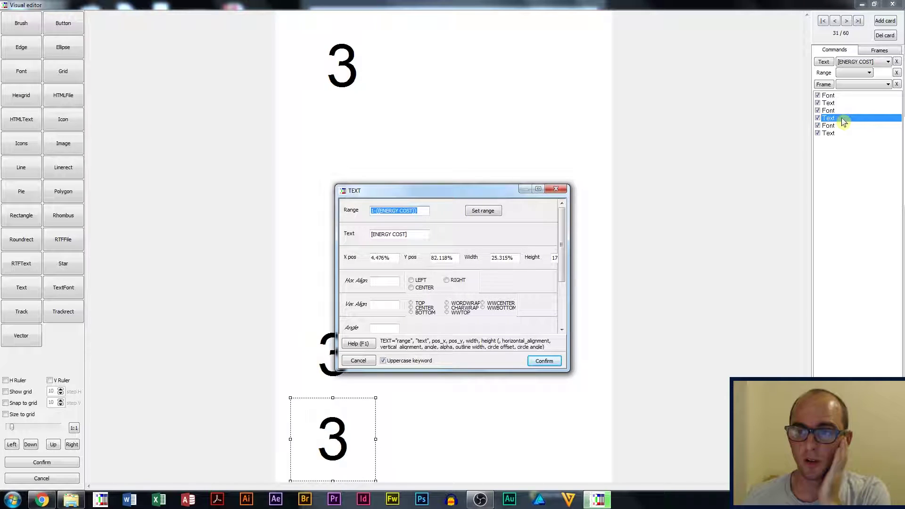
double_click(395, 234)
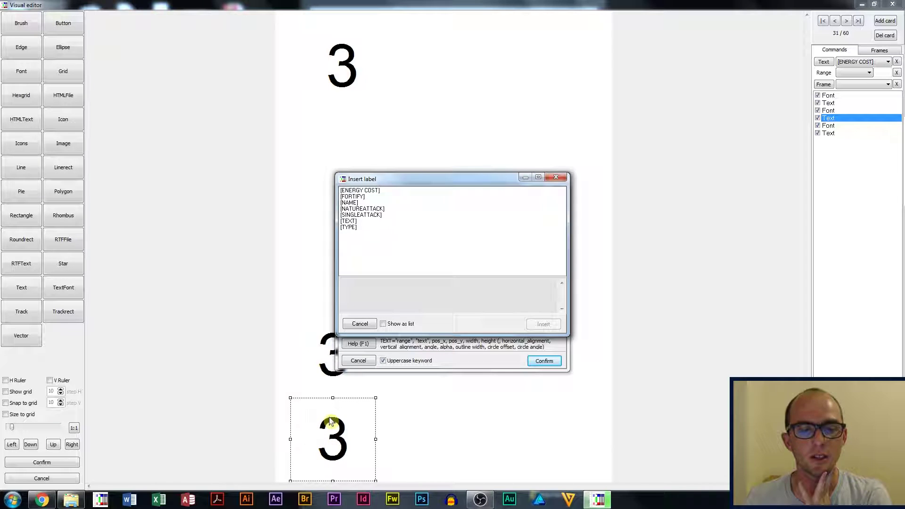
click(383, 214)
click(542, 324)
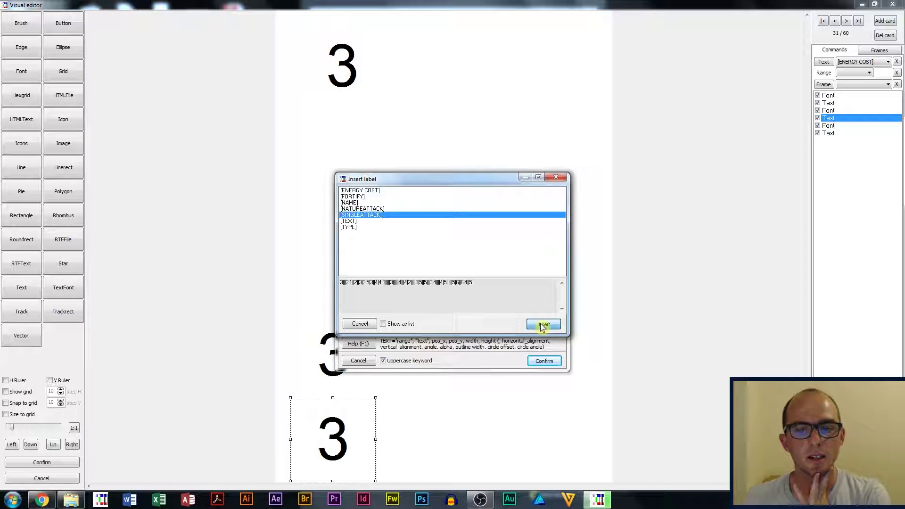
click(542, 363)
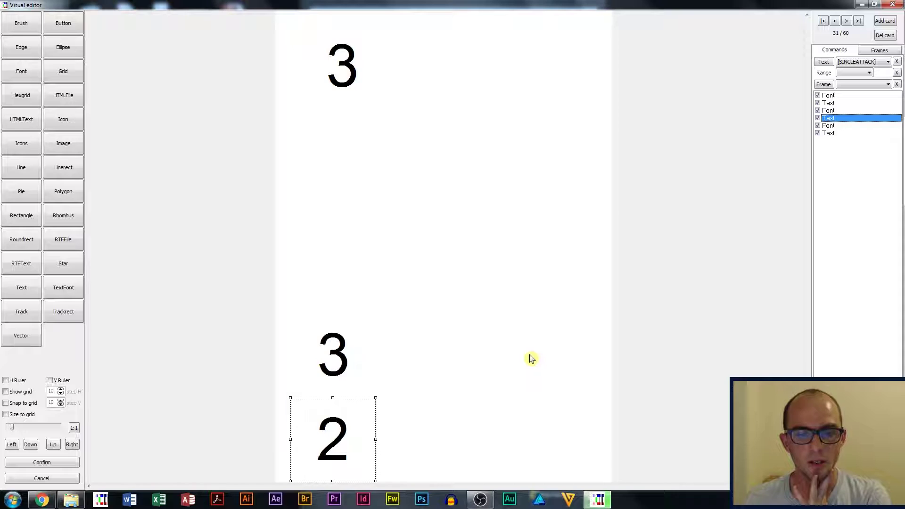
click(329, 357)
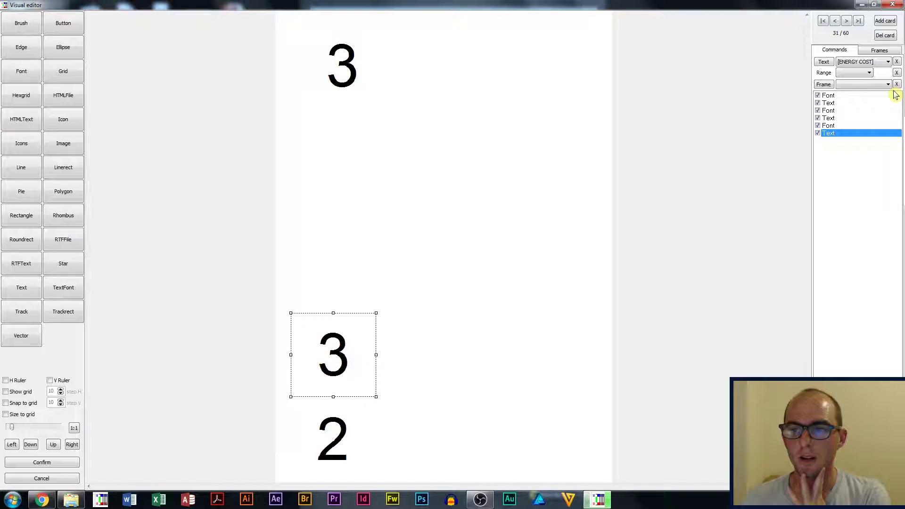
Step: Make the last text element display the [NATUREATTACK] label
click(838, 125)
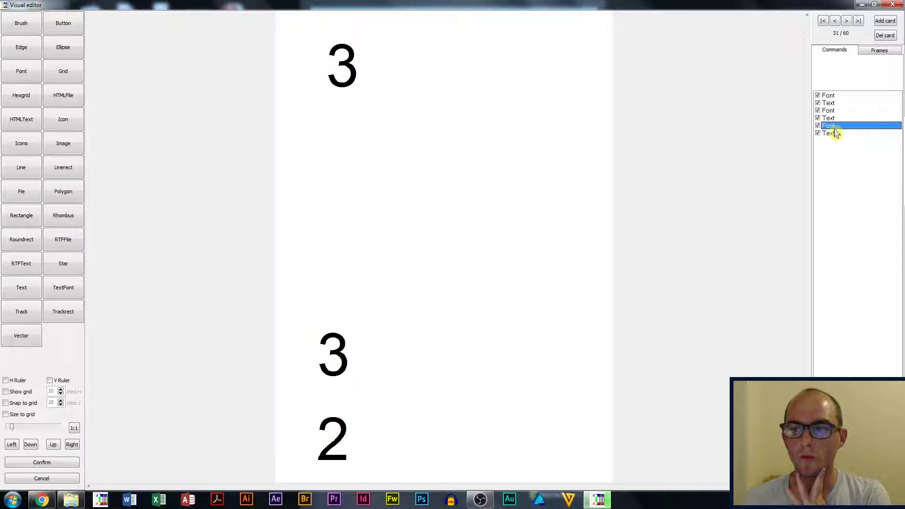
click(835, 135)
double_click(836, 134)
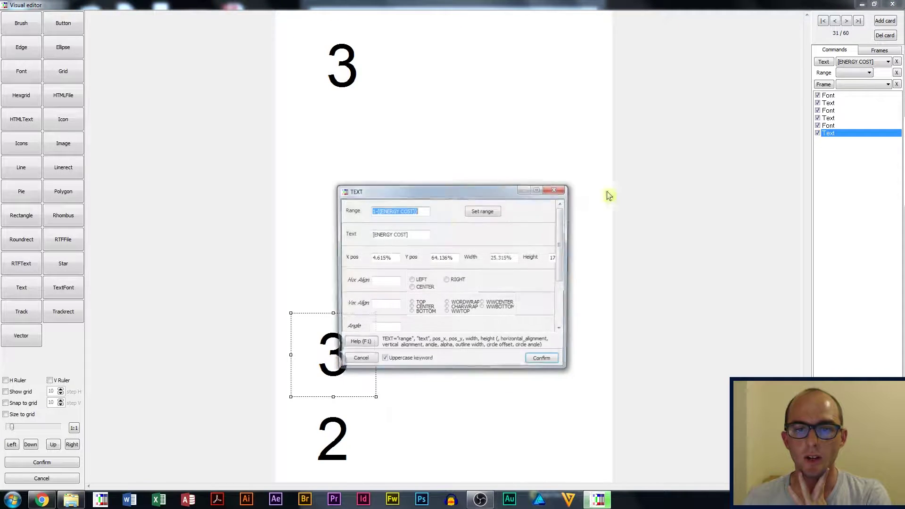
click(395, 235)
double_click(395, 236)
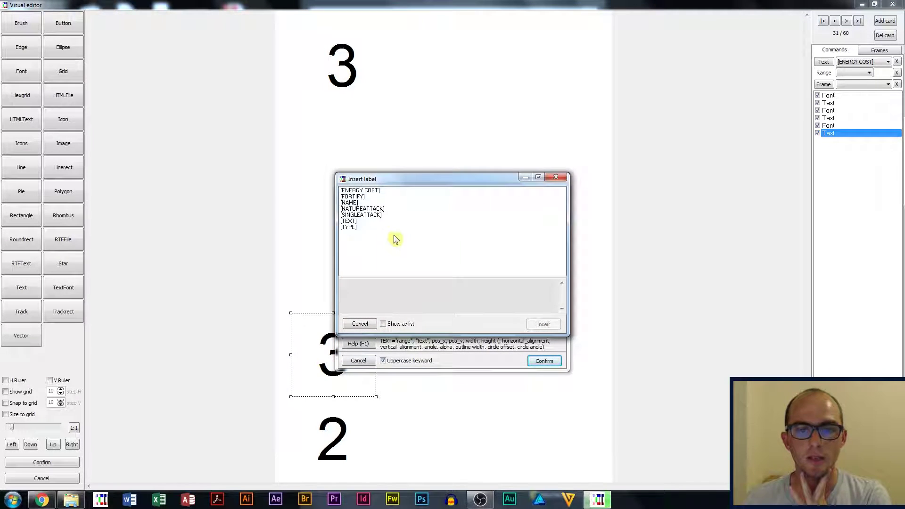
click(373, 208)
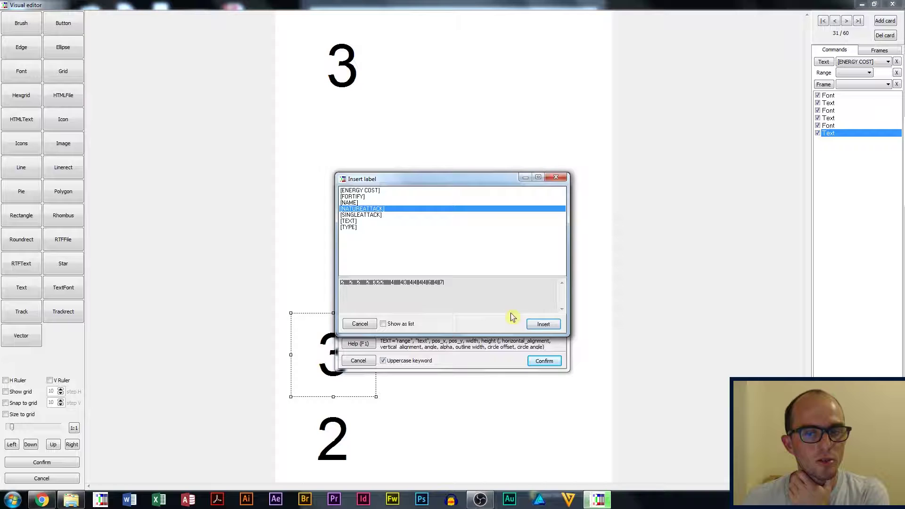
click(543, 324)
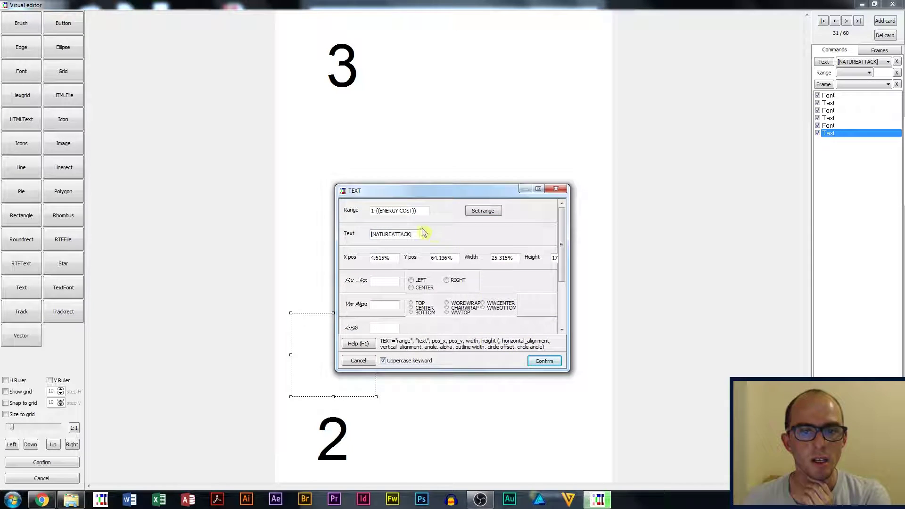
click(541, 362)
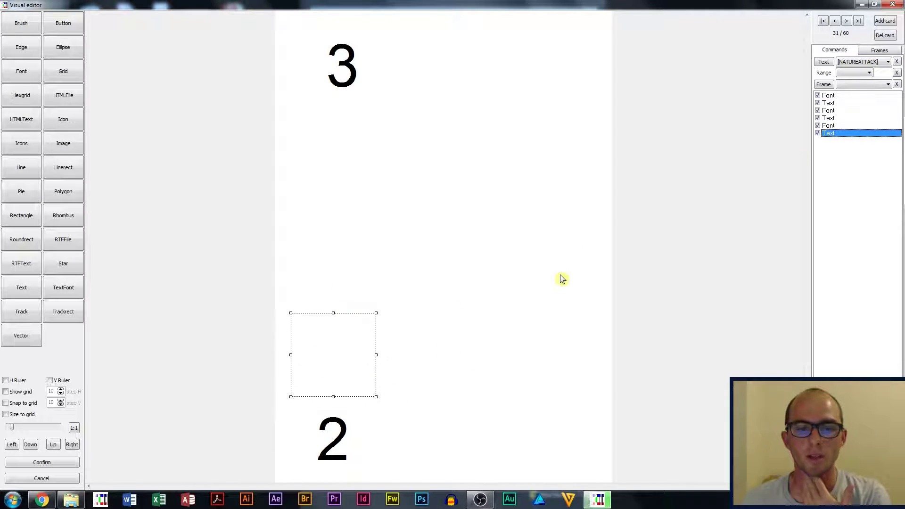
click(831, 118)
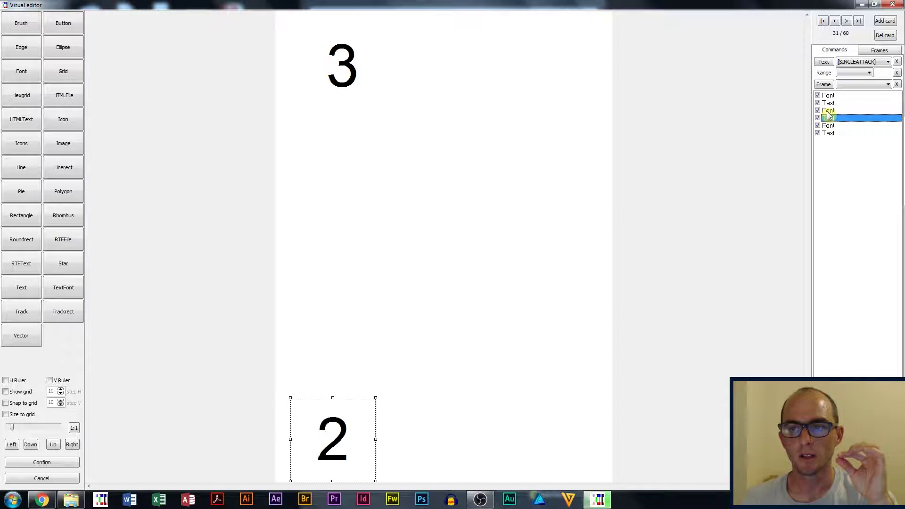
Step: Set the single-attack text's Font command to size 24
click(830, 111)
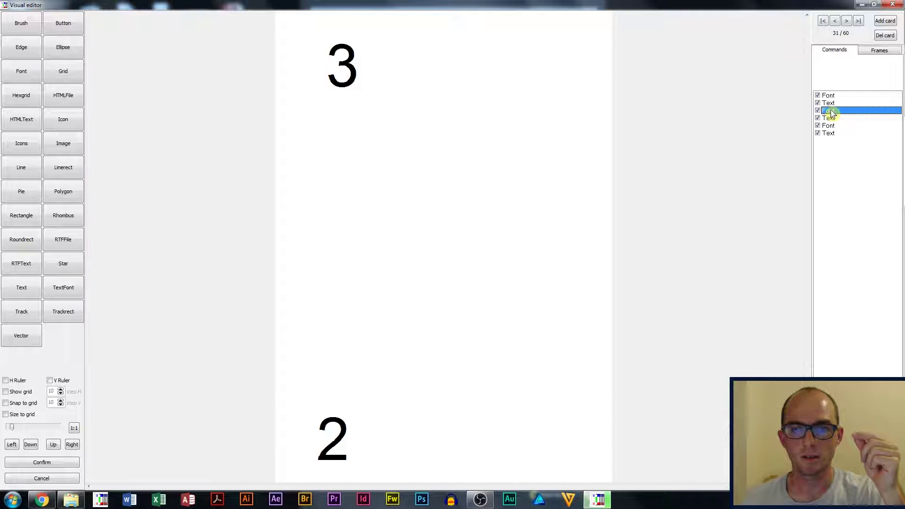
double_click(830, 112)
click(496, 180)
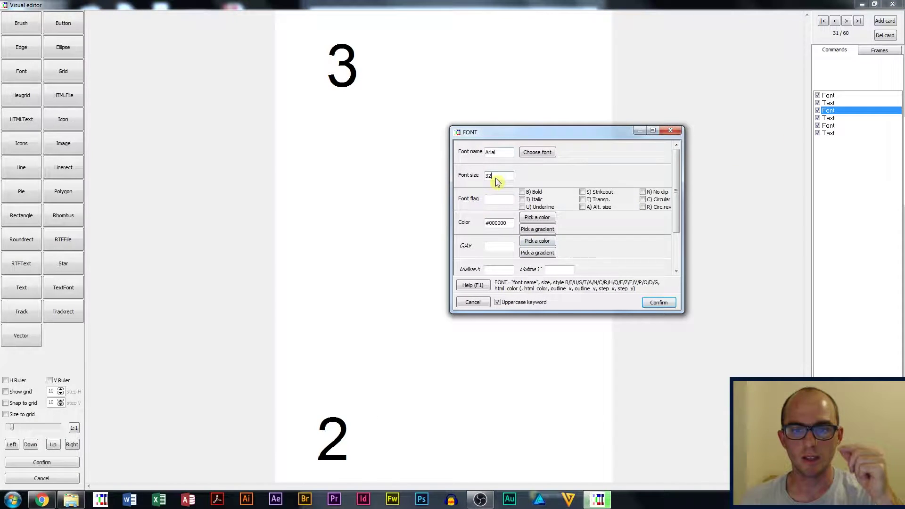
text(28)
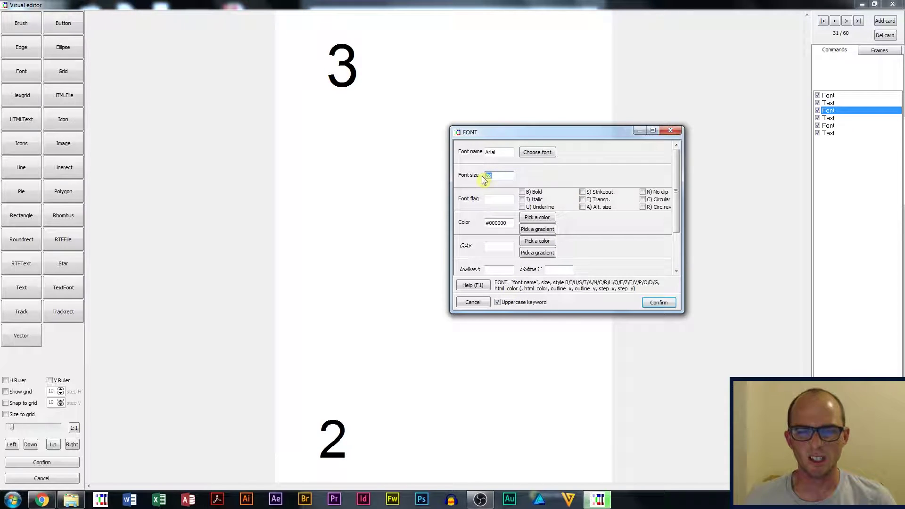
key(BackSpace)
text(4)
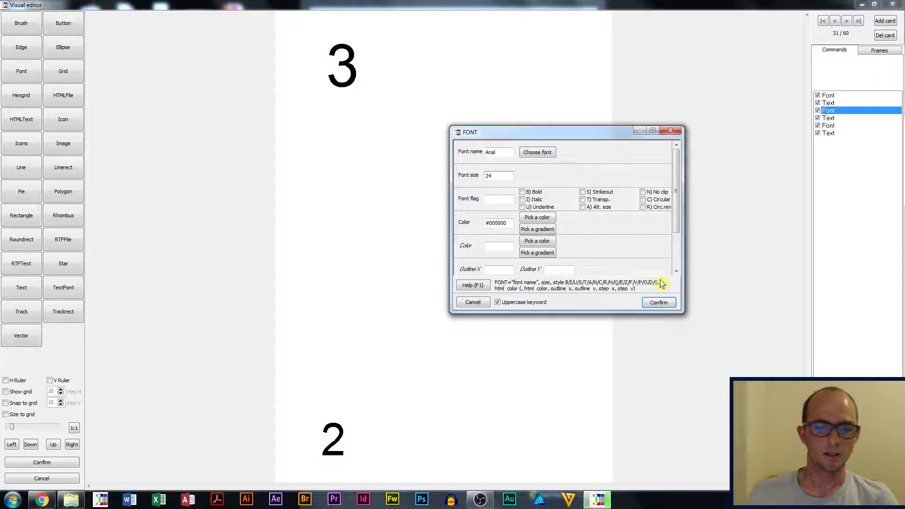
click(665, 304)
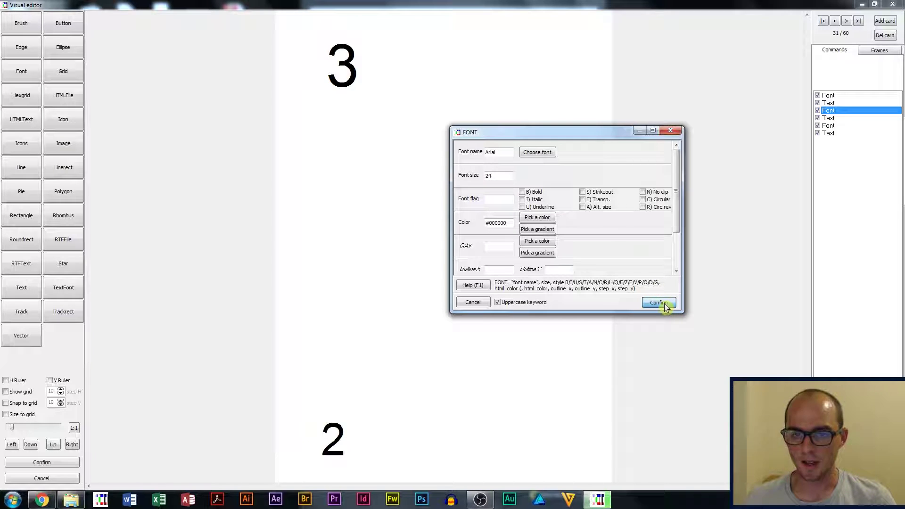
click(664, 304)
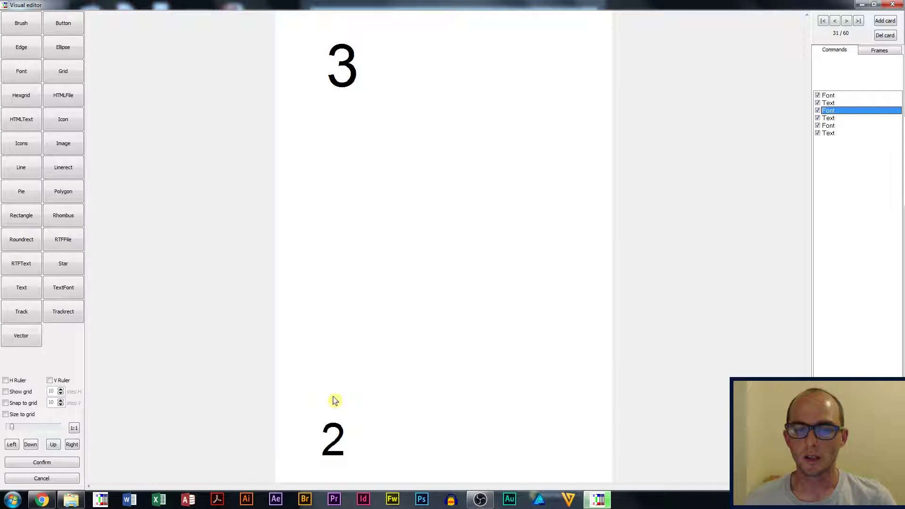
Step: Change that Font command's colour to Red
double_click(834, 111)
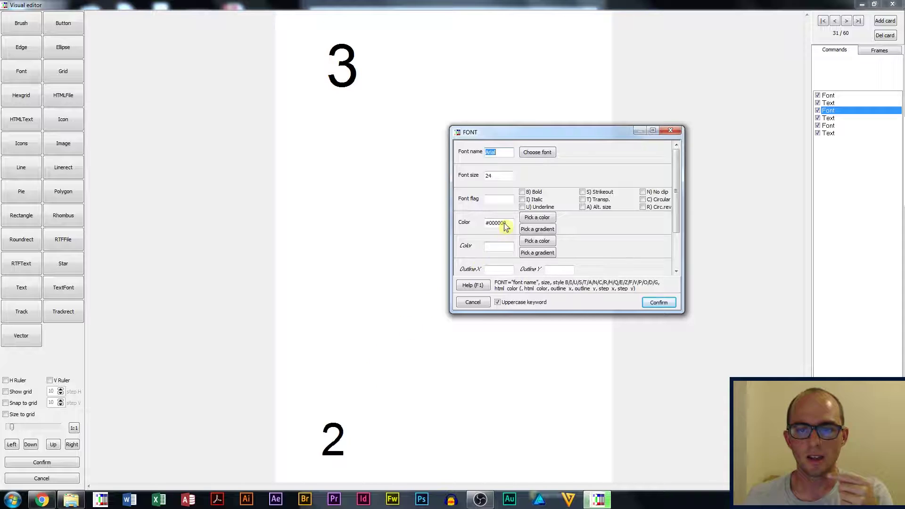
click(527, 221)
click(527, 223)
click(333, 281)
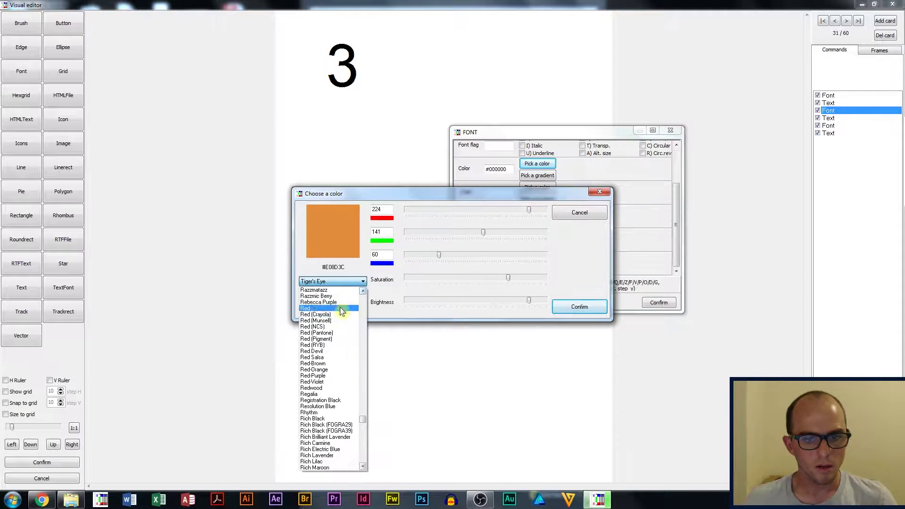
click(323, 311)
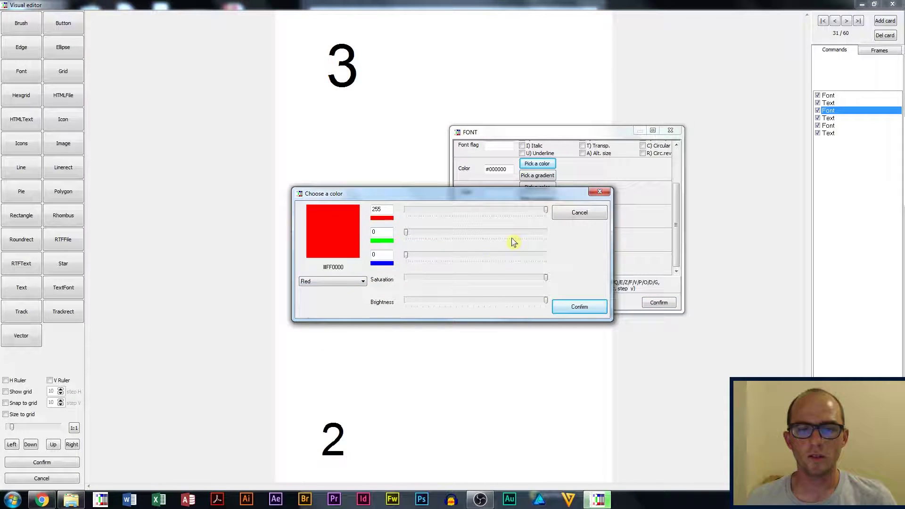
click(579, 307)
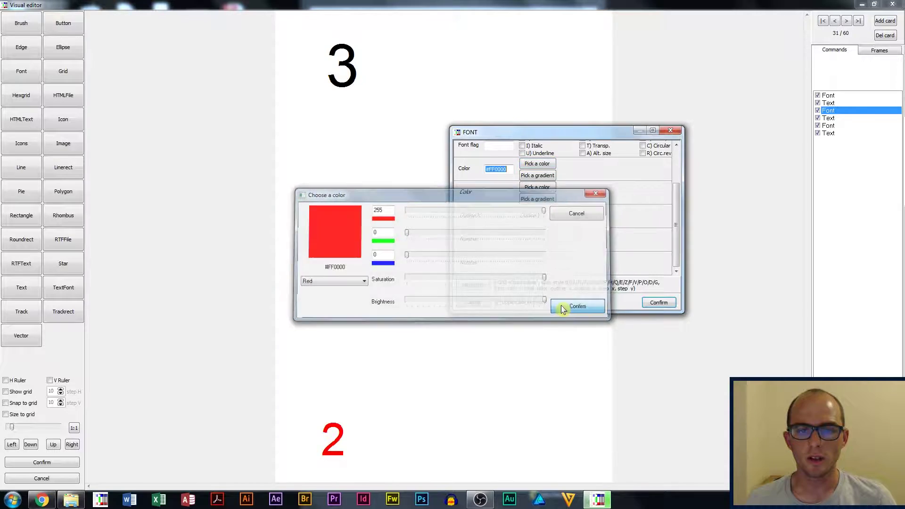
click(669, 307)
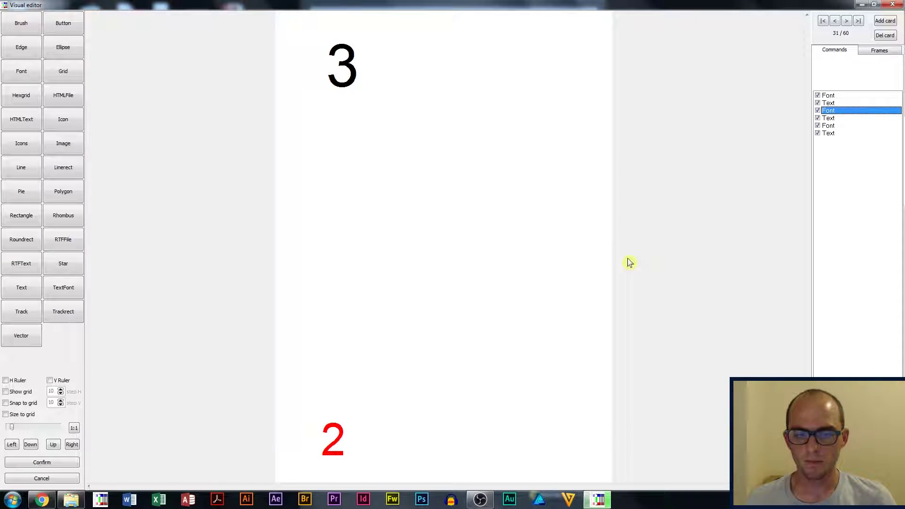
Step: Go back five cards and set the nature-attack number's font size to 24
click(834, 21)
click(835, 21)
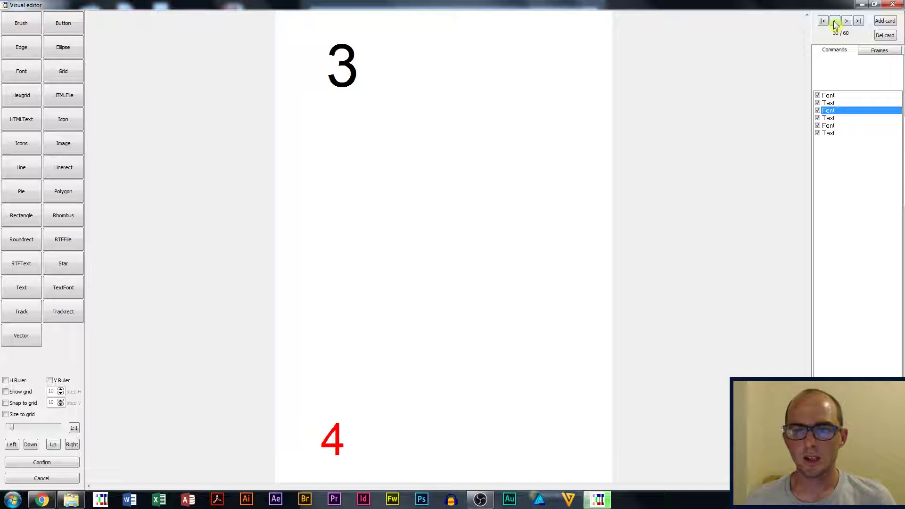
click(834, 20)
click(834, 20)
click(834, 20)
click(834, 21)
click(835, 21)
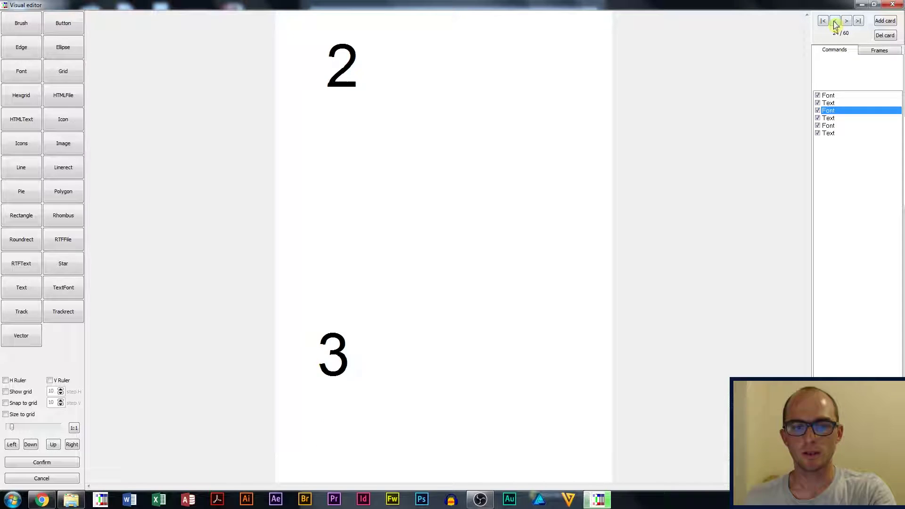
click(833, 133)
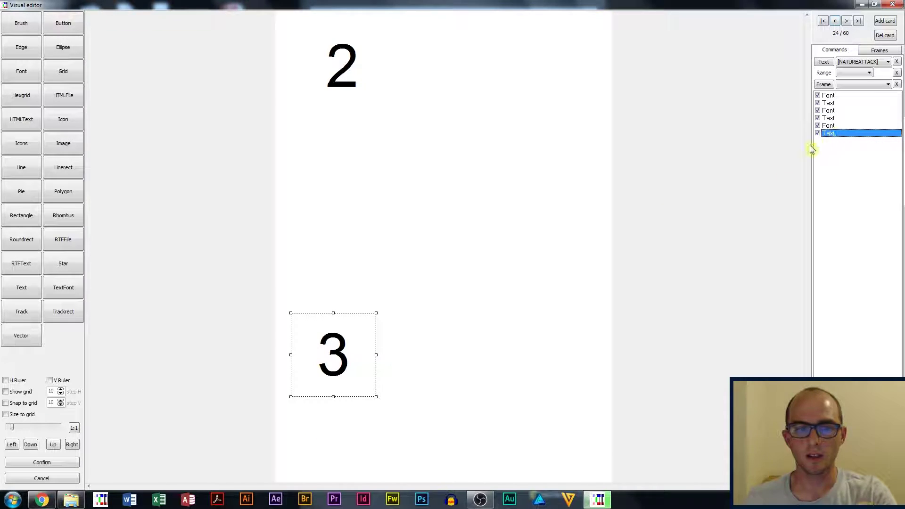
click(832, 126)
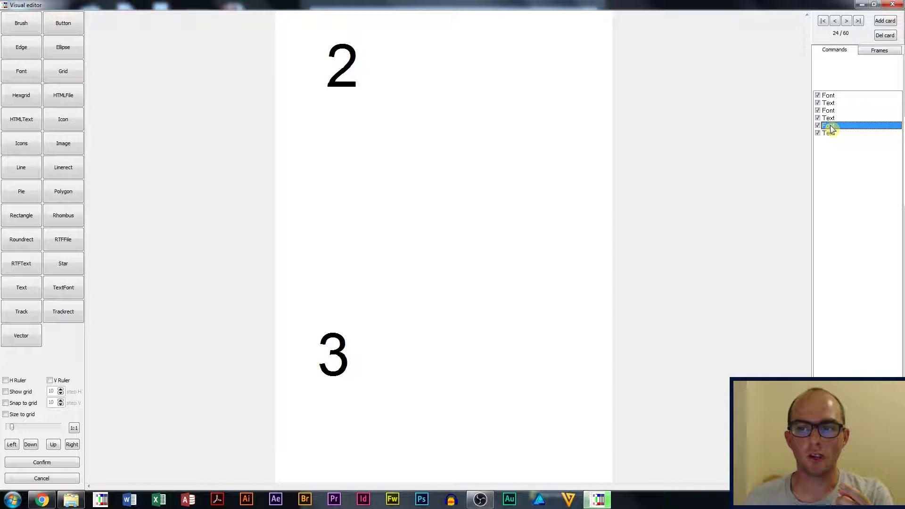
double_click(830, 127)
key(Tab)
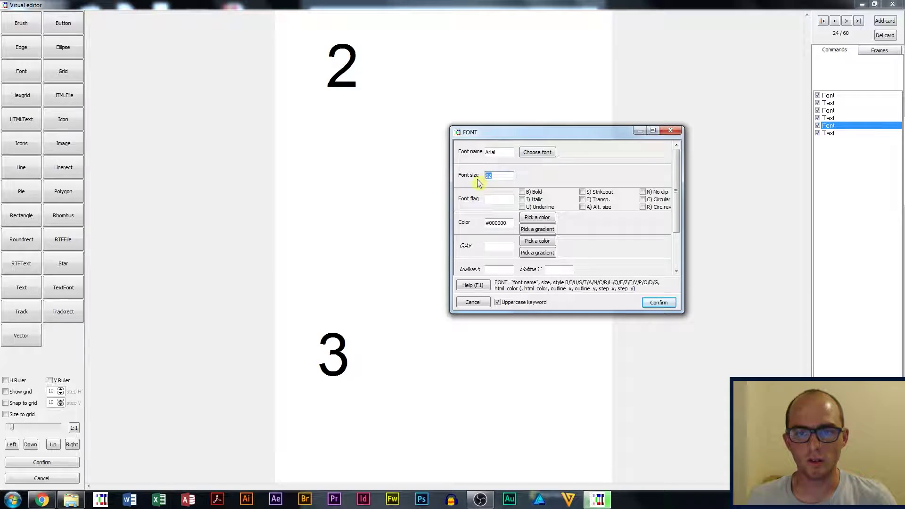
text(24)
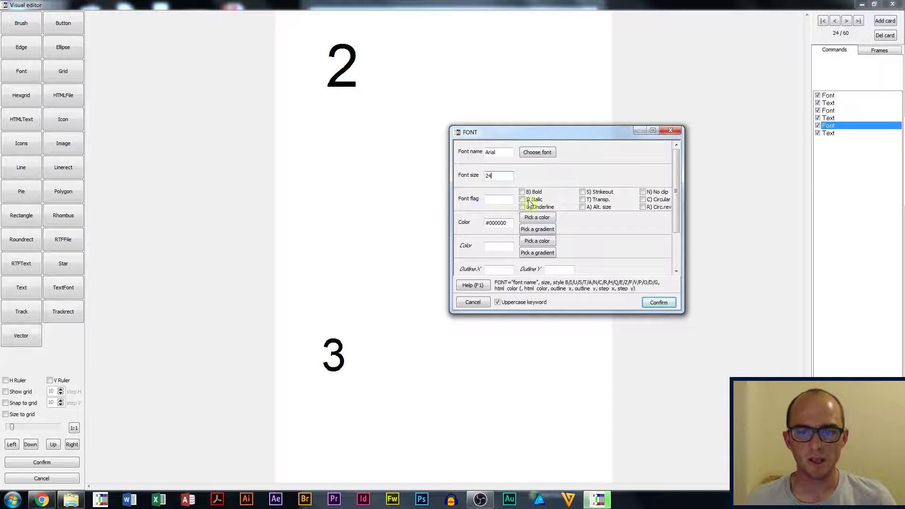
click(524, 219)
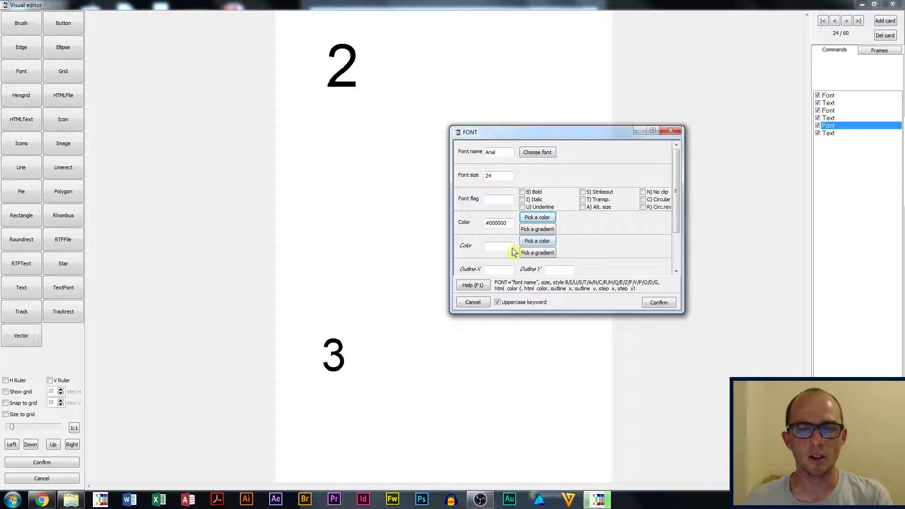
click(659, 303)
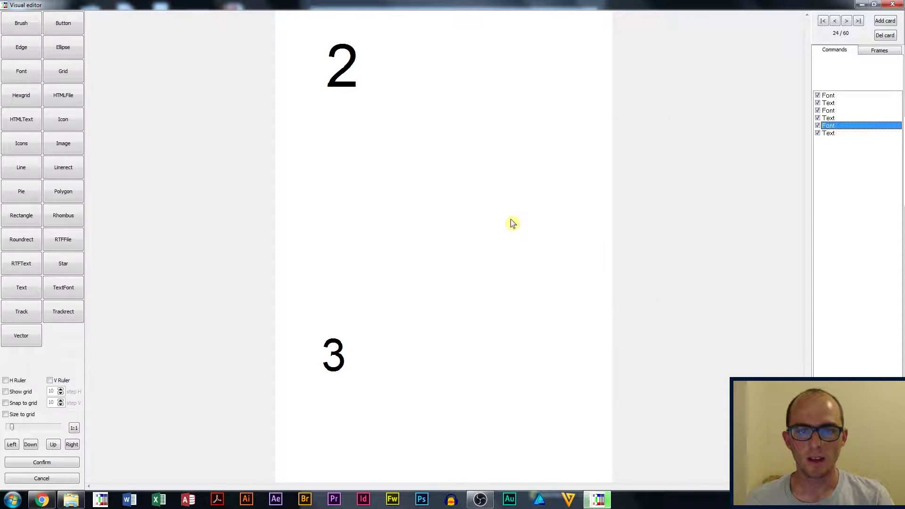
Step: Make the top energy-cost number Blue (Pantone) and apply the visual edits to the script
click(336, 75)
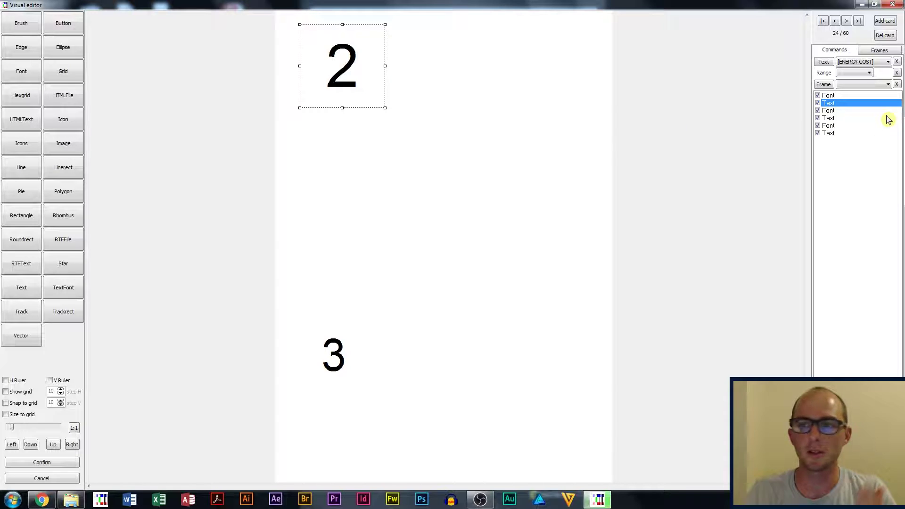
double_click(827, 95)
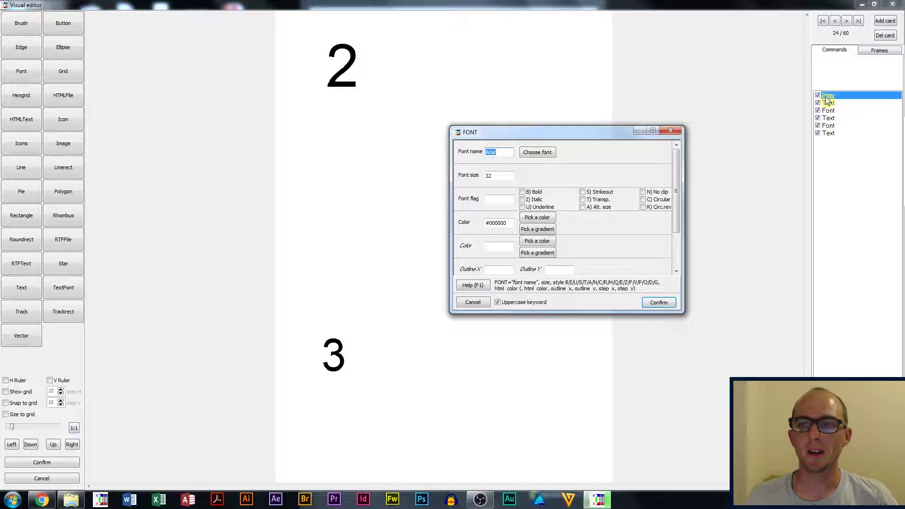
click(537, 217)
scroll(341, 285, down, 3)
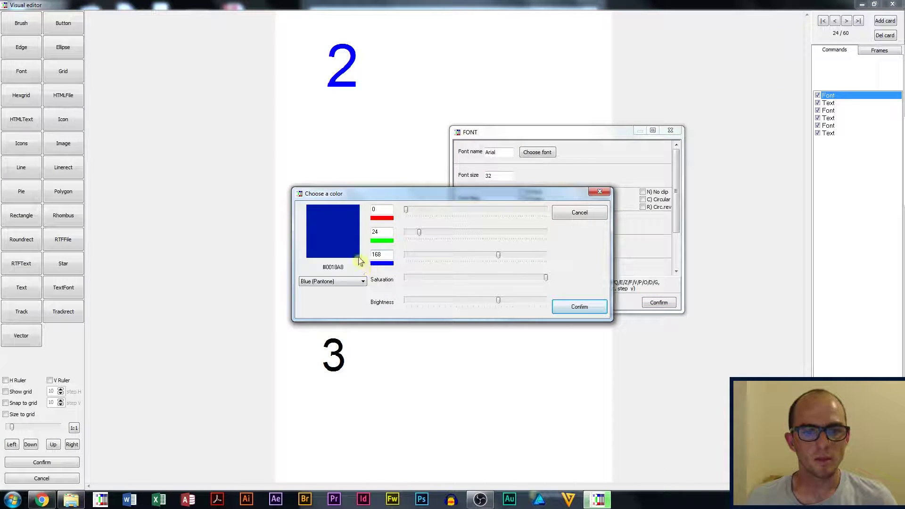
click(596, 307)
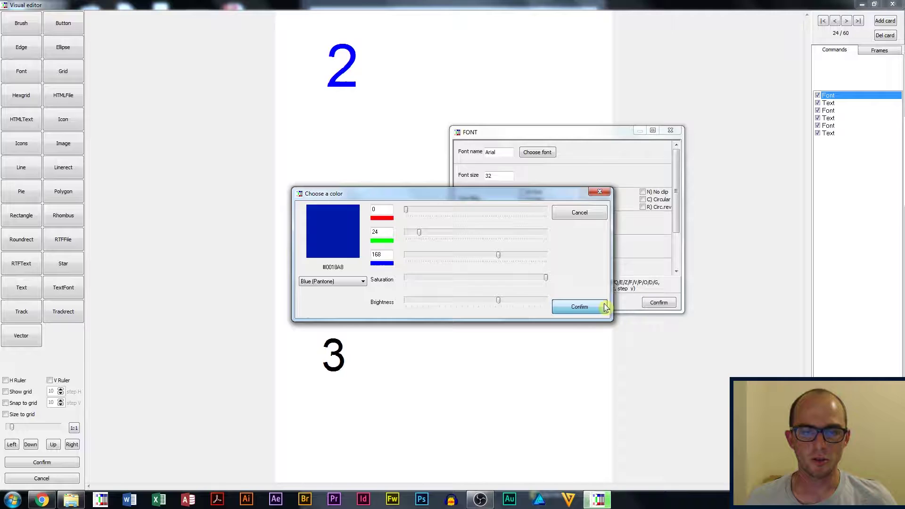
click(658, 302)
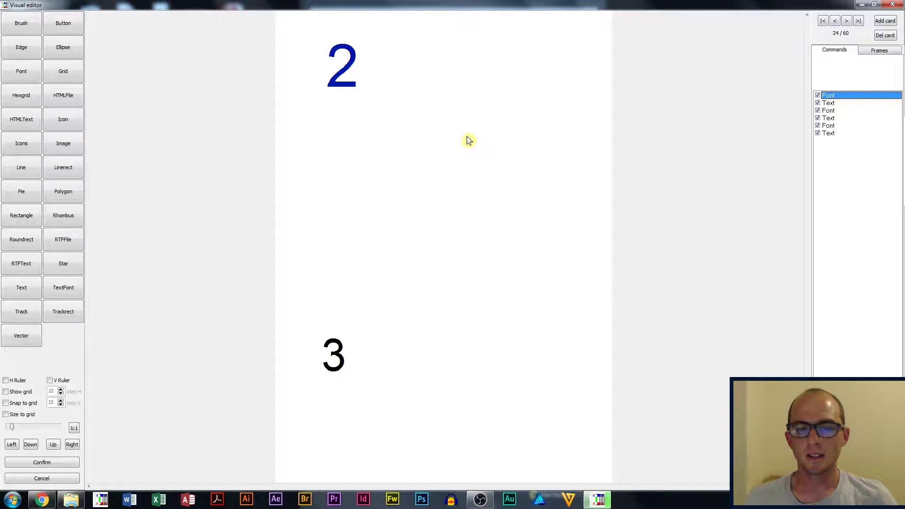
click(41, 463)
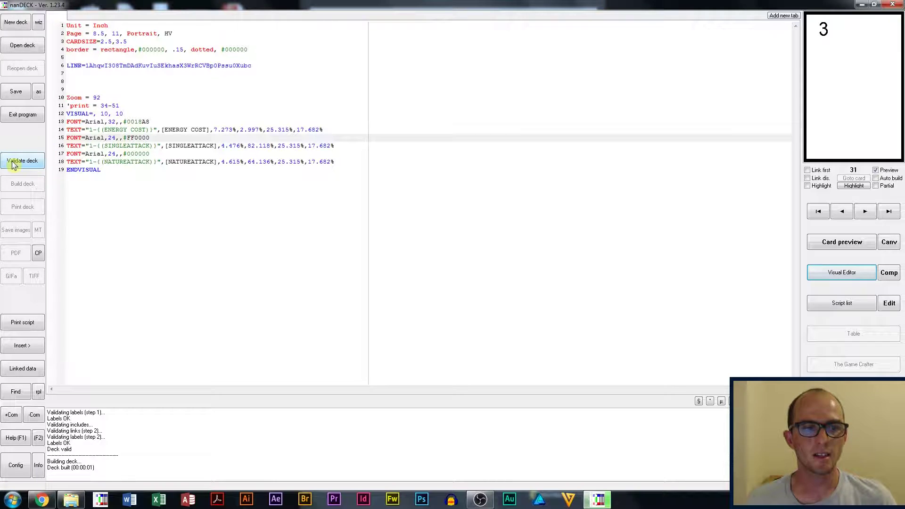
Step: Rebuild the deck and open an enlarged card preview at the first card
click(13, 163)
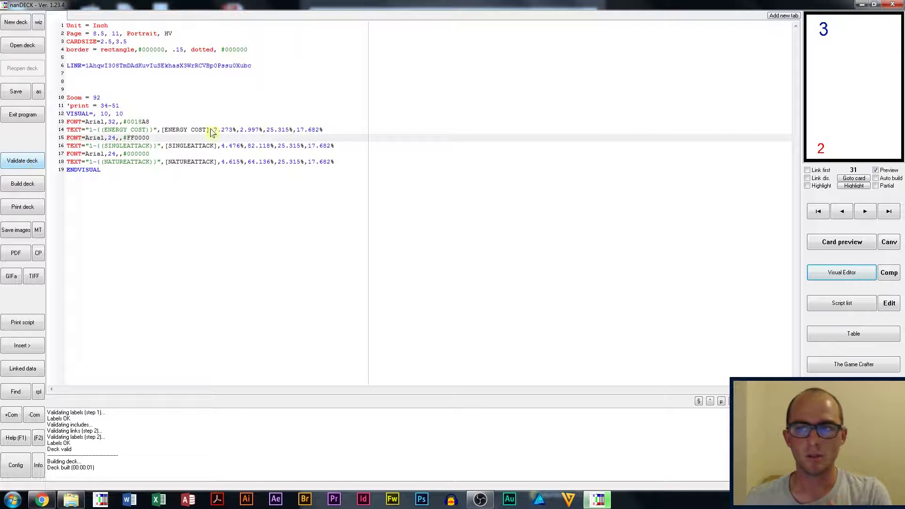
click(846, 251)
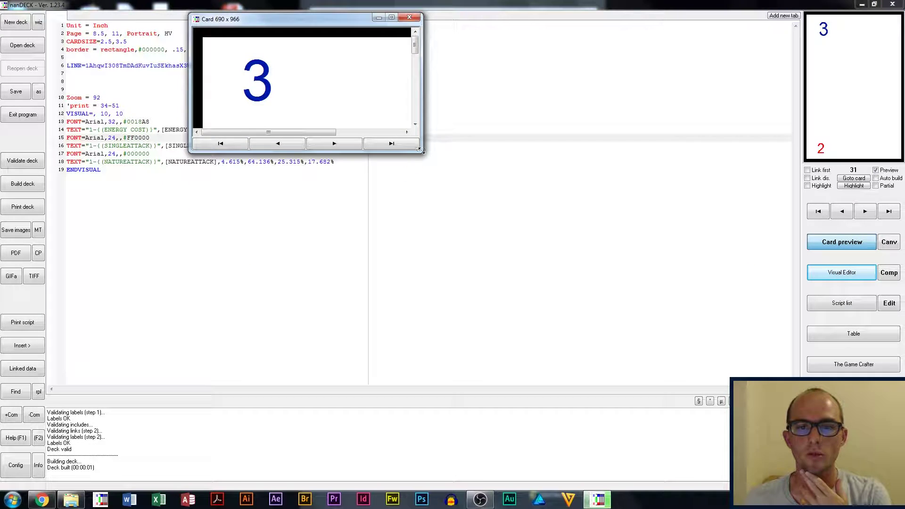
drag(423, 151, 673, 491)
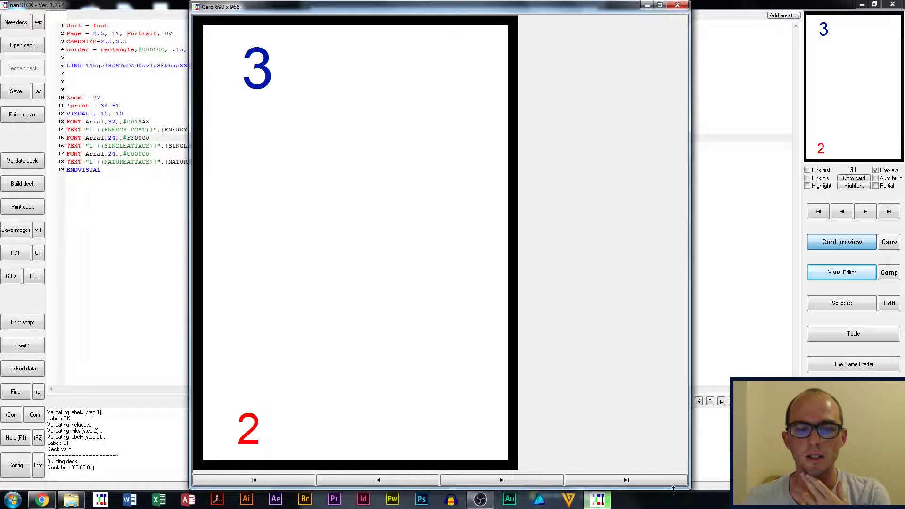
click(252, 482)
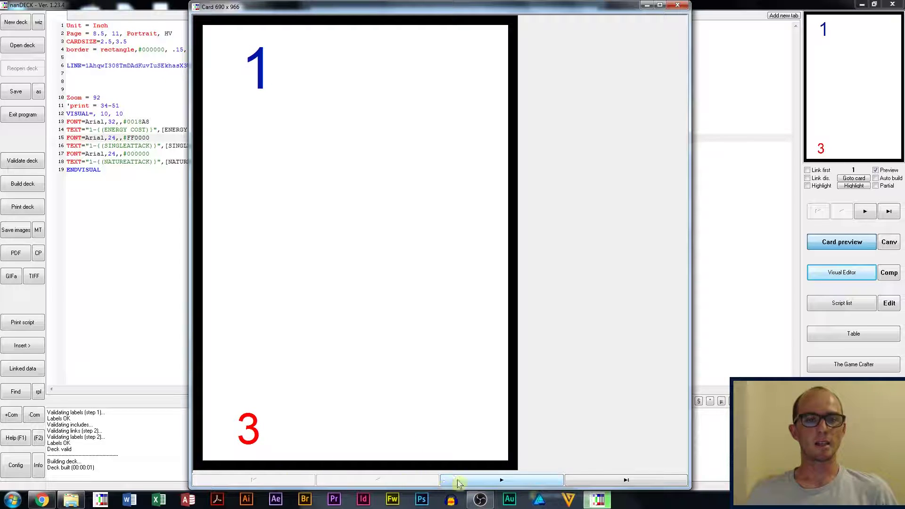
Step: Step through the cards one by one up to card 36, then close the preview
click(527, 482)
click(527, 481)
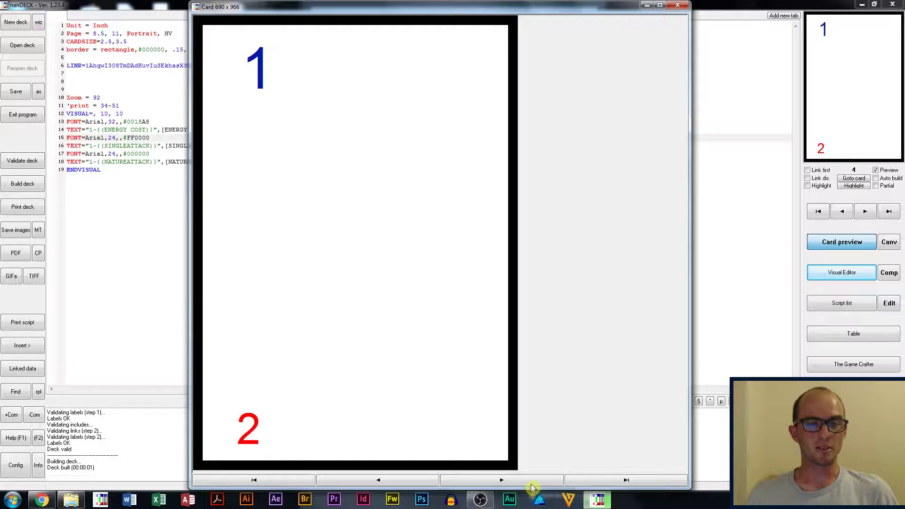
click(528, 482)
click(528, 482)
click(528, 483)
click(528, 483)
click(528, 482)
click(528, 482)
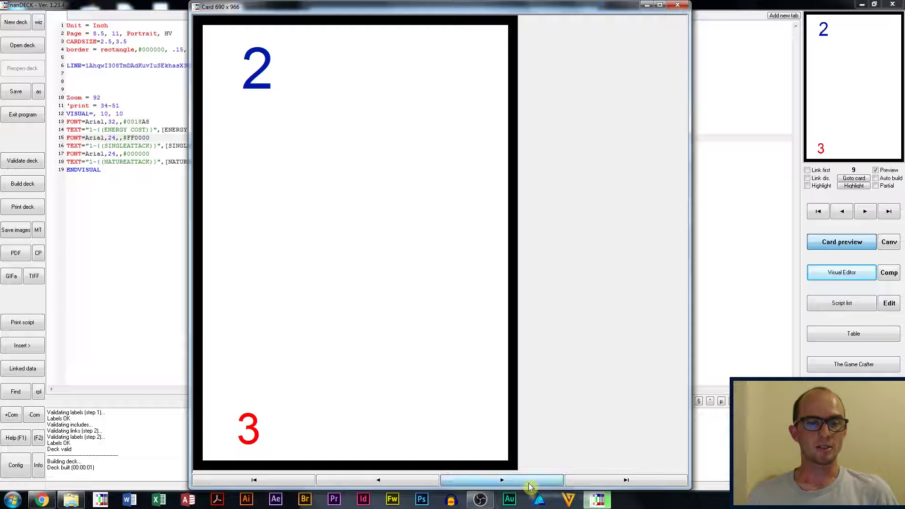
click(529, 483)
click(528, 483)
click(528, 483)
click(529, 483)
click(528, 483)
click(528, 483)
click(528, 483)
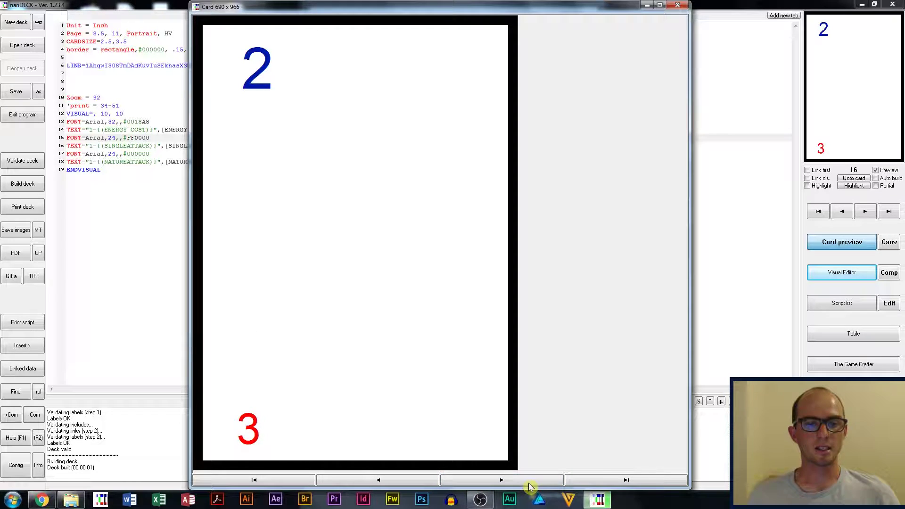
click(528, 483)
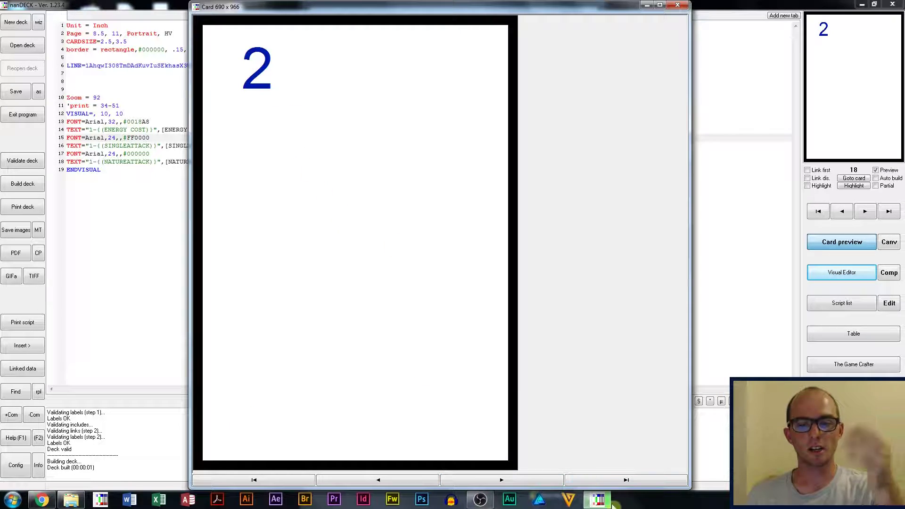
click(535, 479)
click(535, 480)
click(536, 481)
click(536, 481)
click(536, 482)
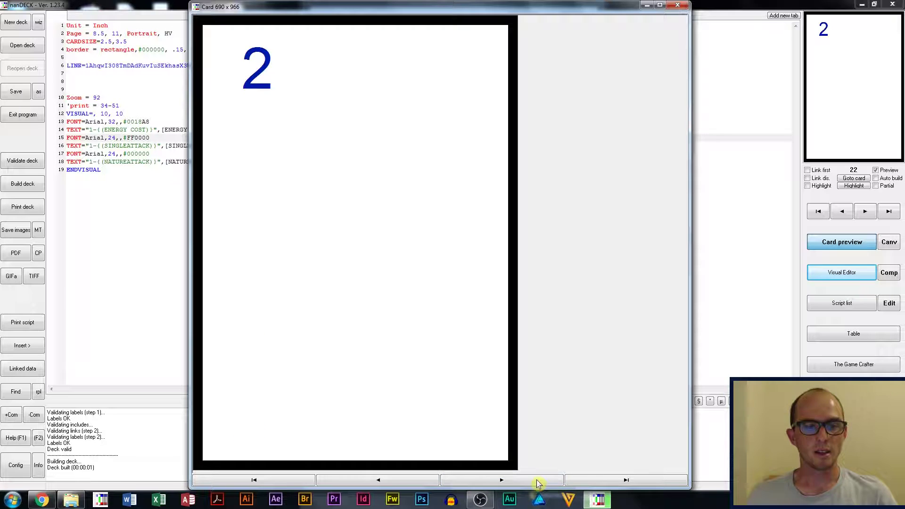
click(537, 483)
click(538, 483)
click(537, 482)
click(537, 483)
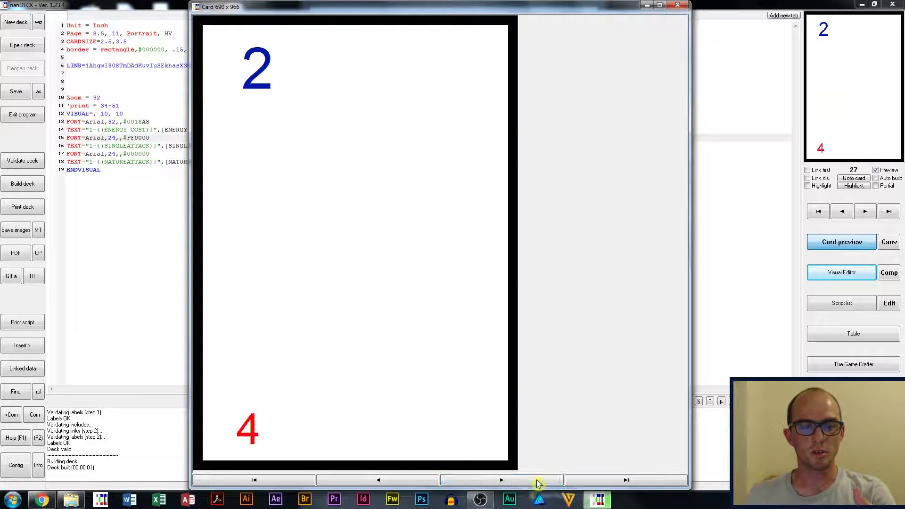
click(537, 483)
click(537, 483)
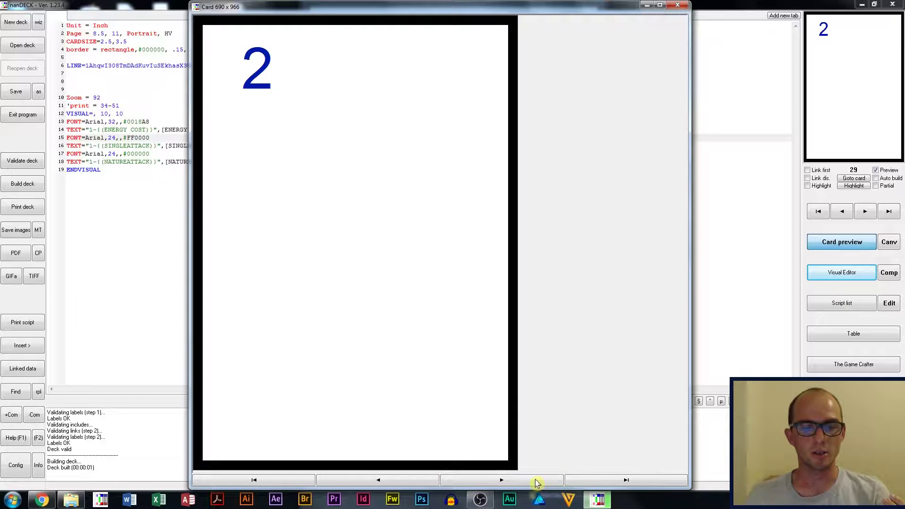
click(535, 482)
click(536, 482)
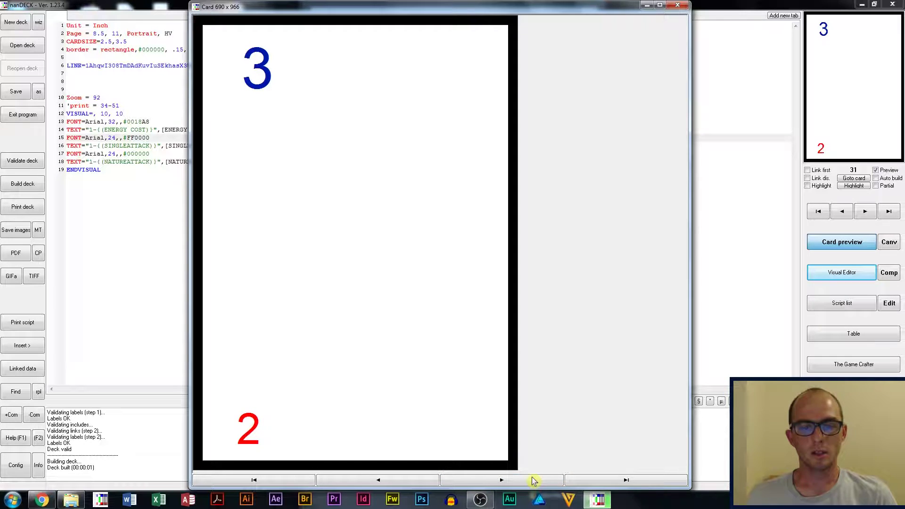
click(531, 479)
click(527, 479)
click(523, 479)
click(518, 477)
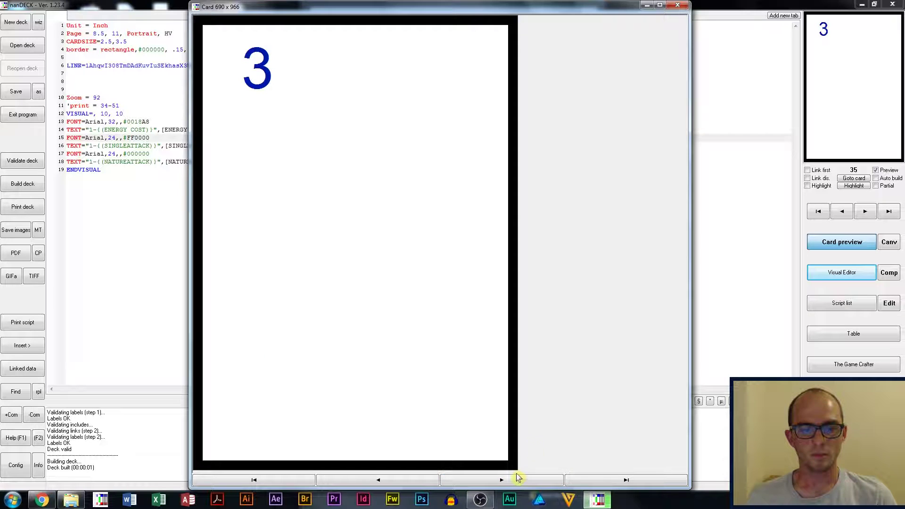
click(546, 479)
click(677, 5)
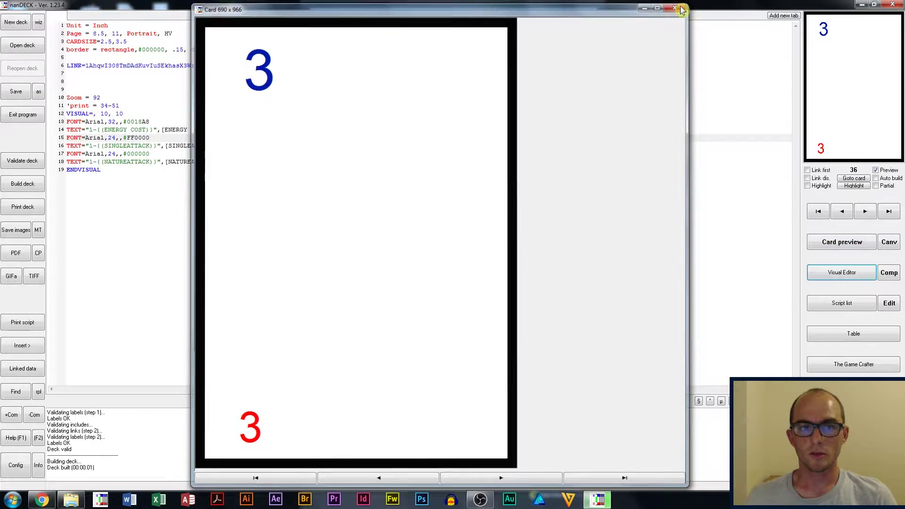
key(alt+Tab)
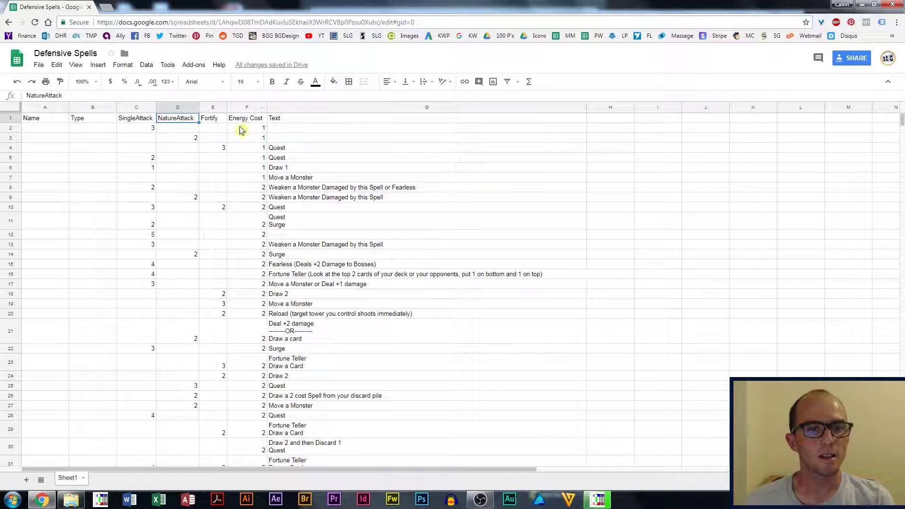
click(210, 119)
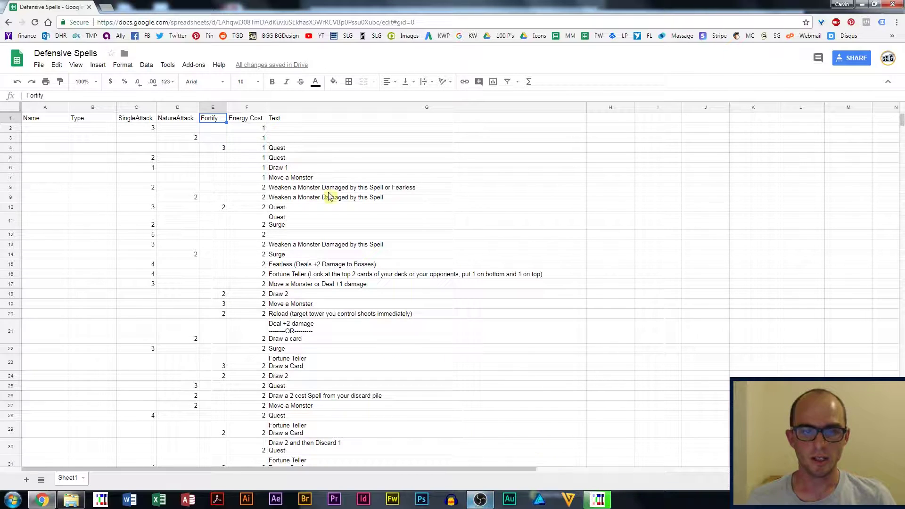
Step: In the Visual editor, duplicate the red attack number and move the copy bottom-right
click(598, 499)
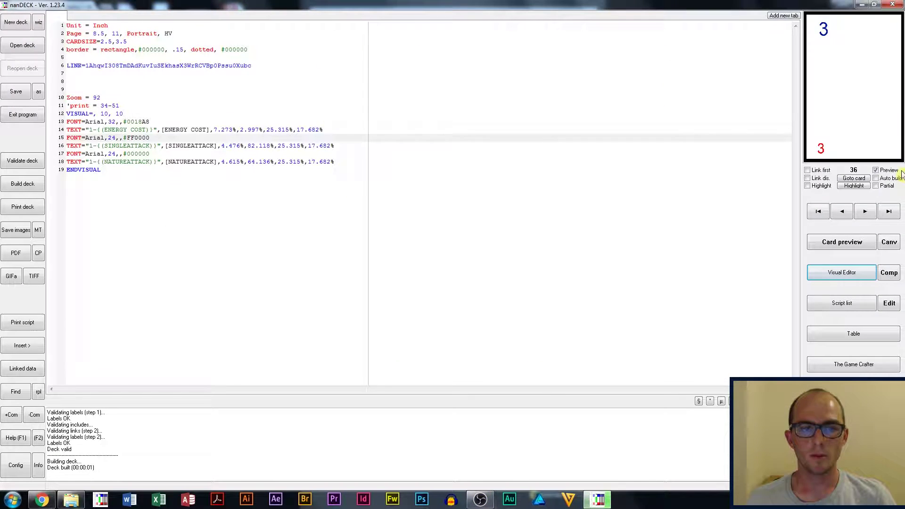
click(838, 272)
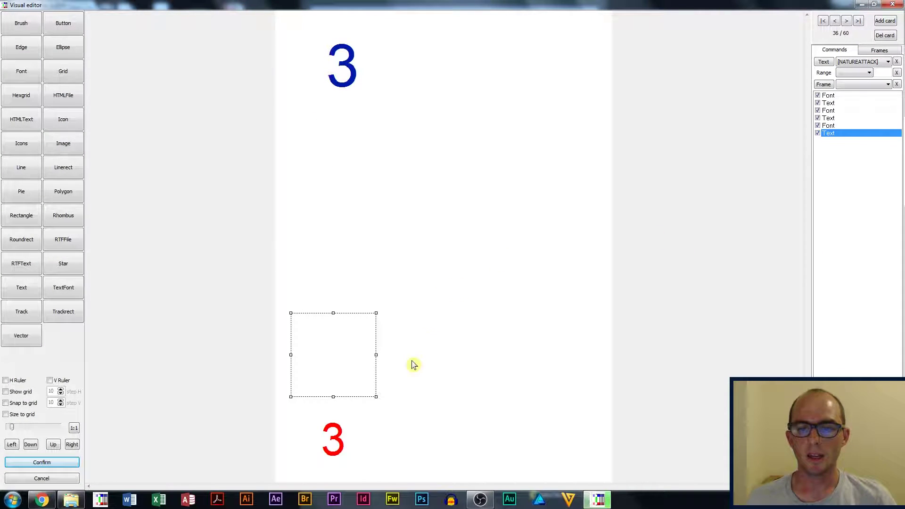
click(336, 440)
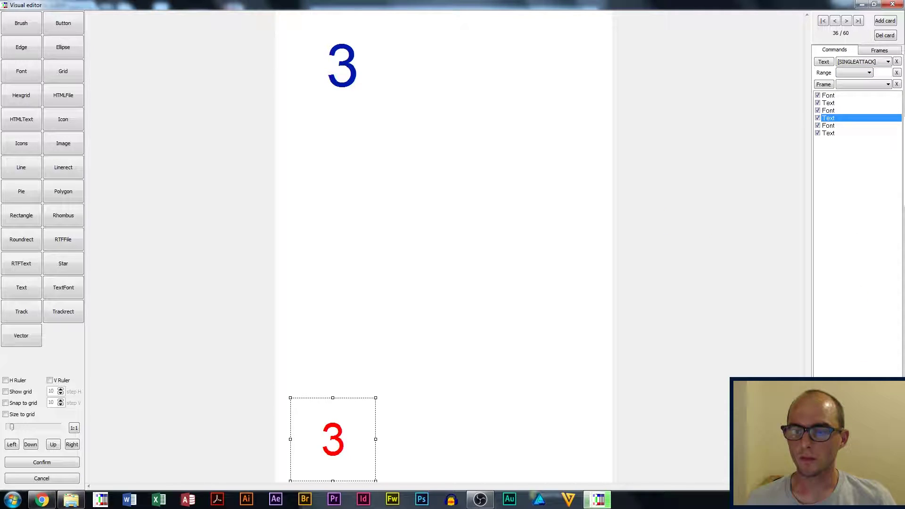
key(ctrl+v)
drag(292, 440, 542, 443)
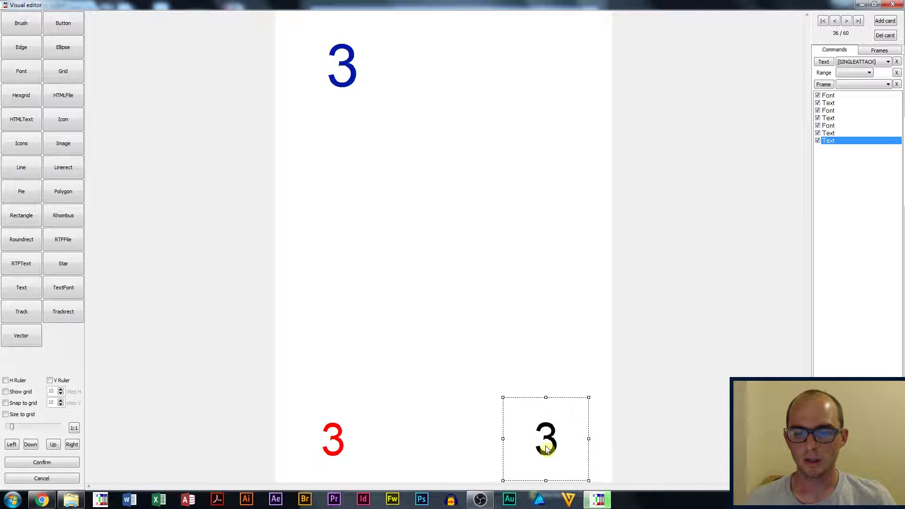
Step: Duplicate the black Font command and place it above the new Text row
click(834, 125)
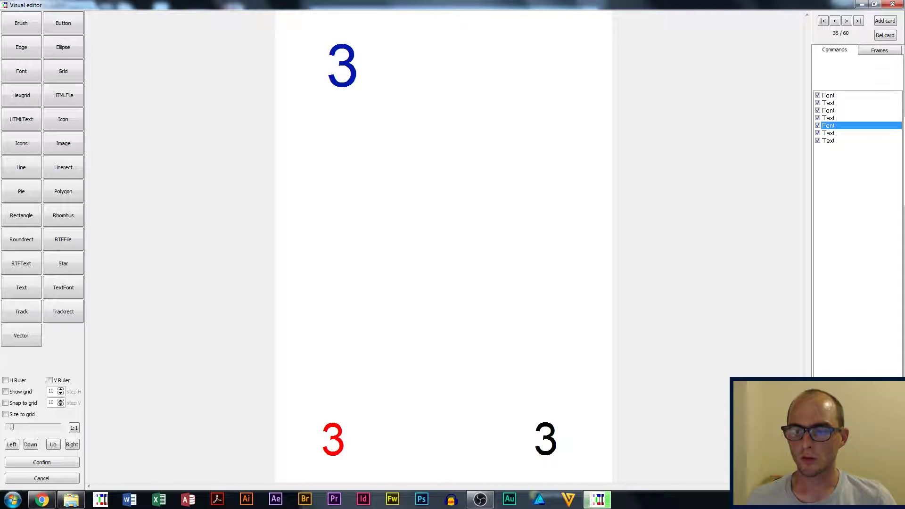
key(ctrl+v)
click(839, 150)
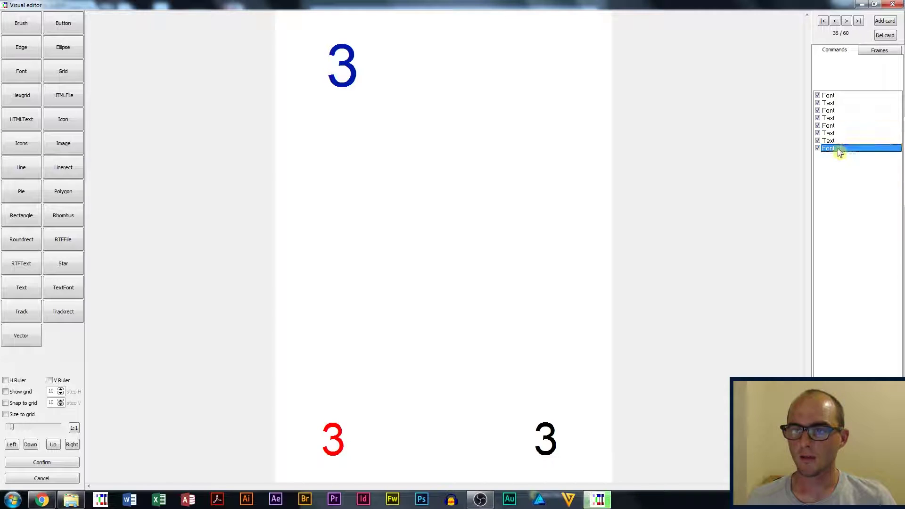
drag(832, 141, 832, 141)
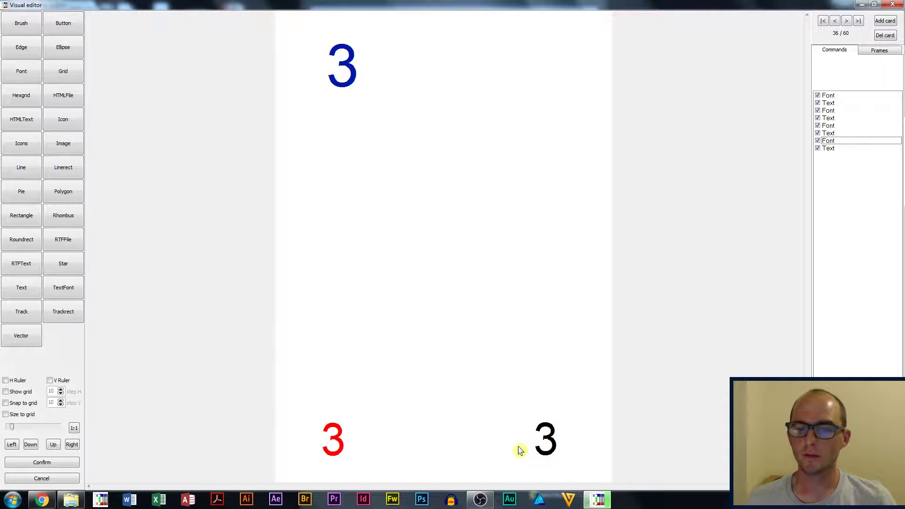
click(520, 446)
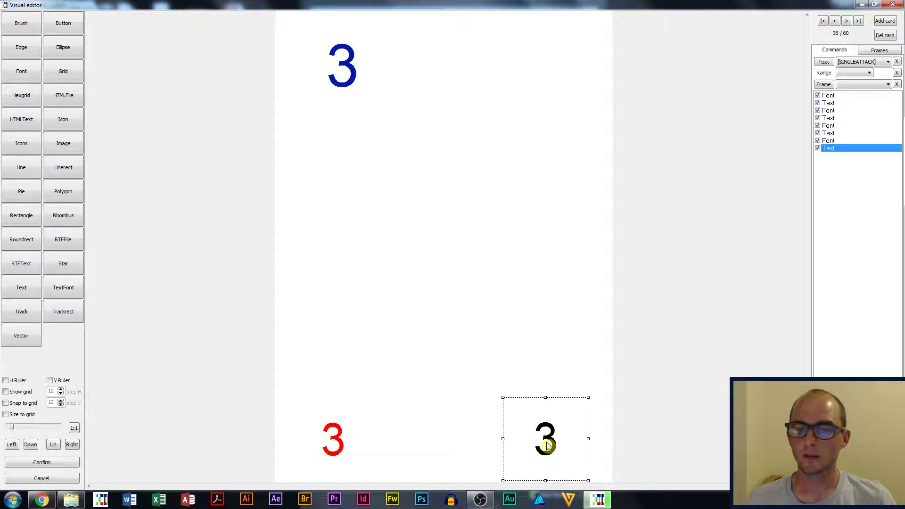
Step: Set the copied text element's content to the [FORTIFY] label
double_click(831, 152)
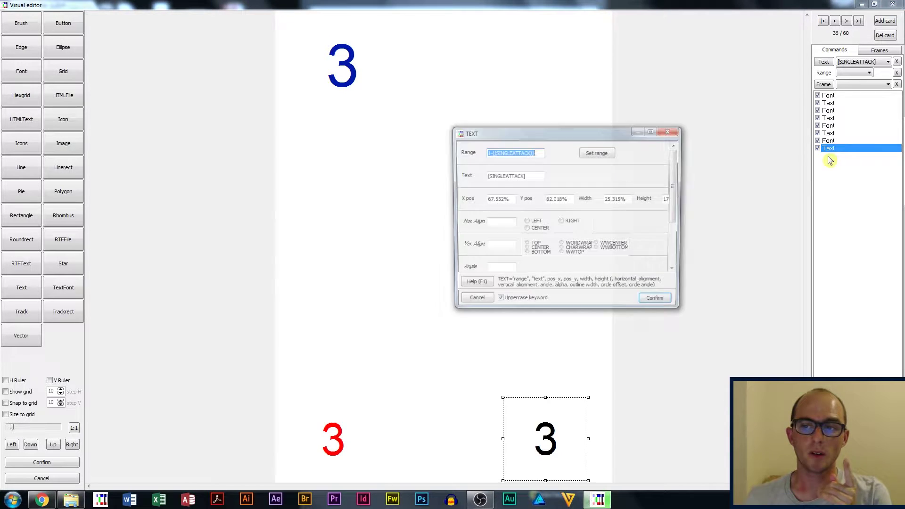
double_click(510, 175)
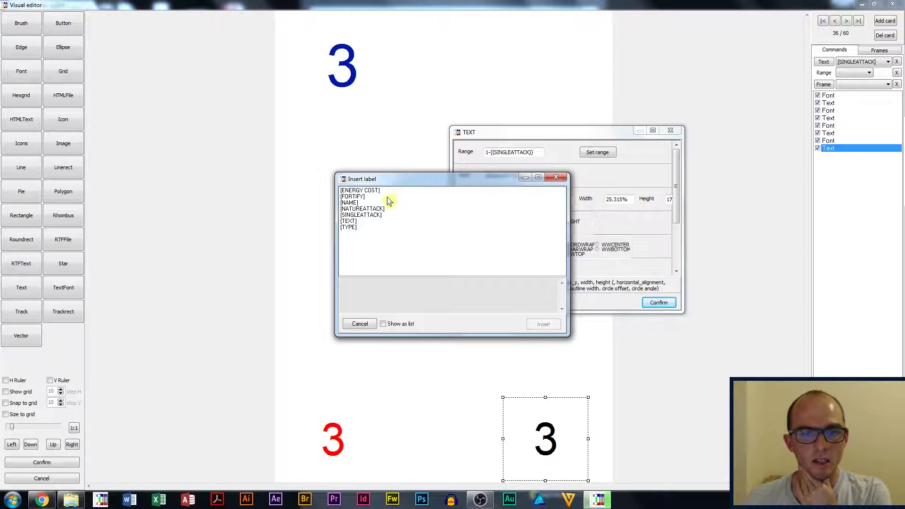
click(361, 197)
click(542, 324)
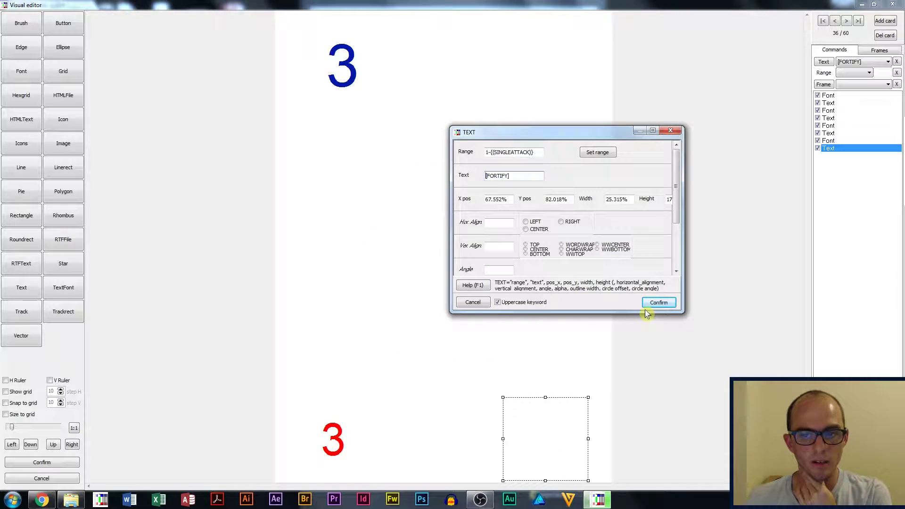
click(658, 302)
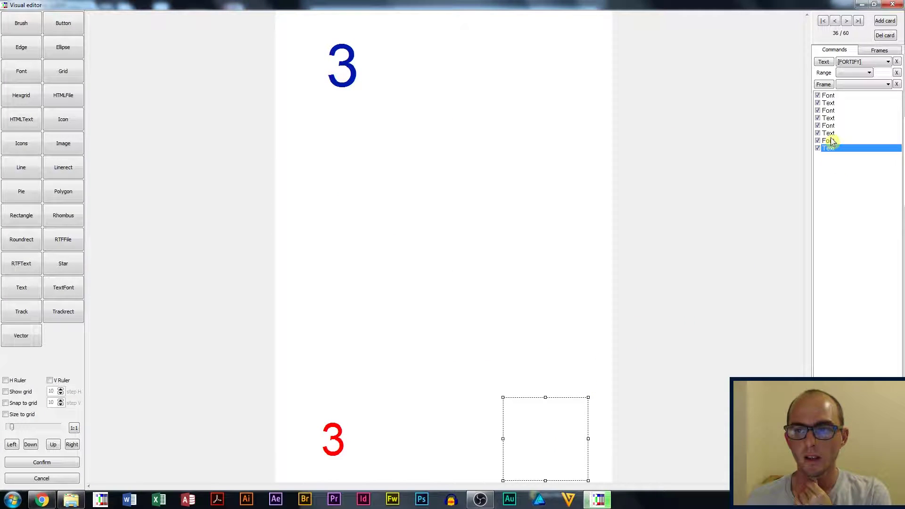
Step: Colour the Fortify number's font orange #DA6006 and apply the layout to the script
click(846, 21)
click(846, 21)
click(846, 20)
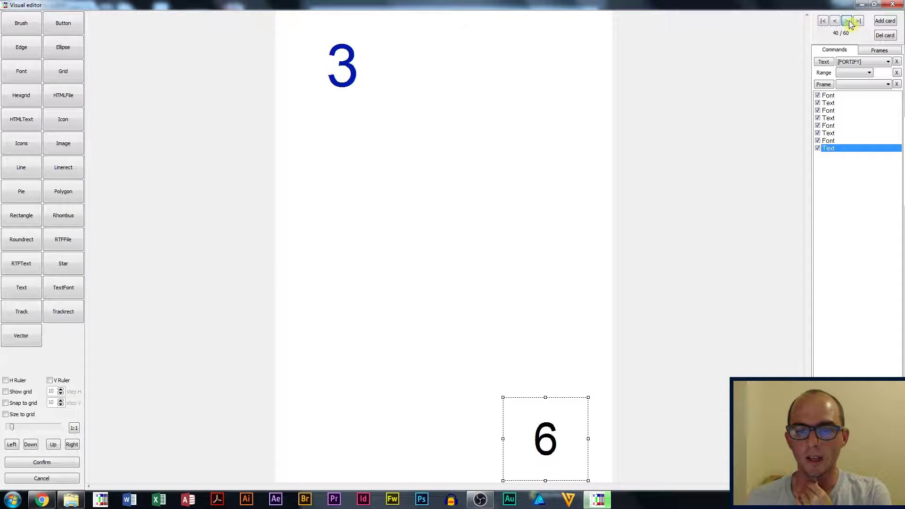
click(846, 21)
click(846, 21)
click(846, 21)
click(833, 22)
click(834, 22)
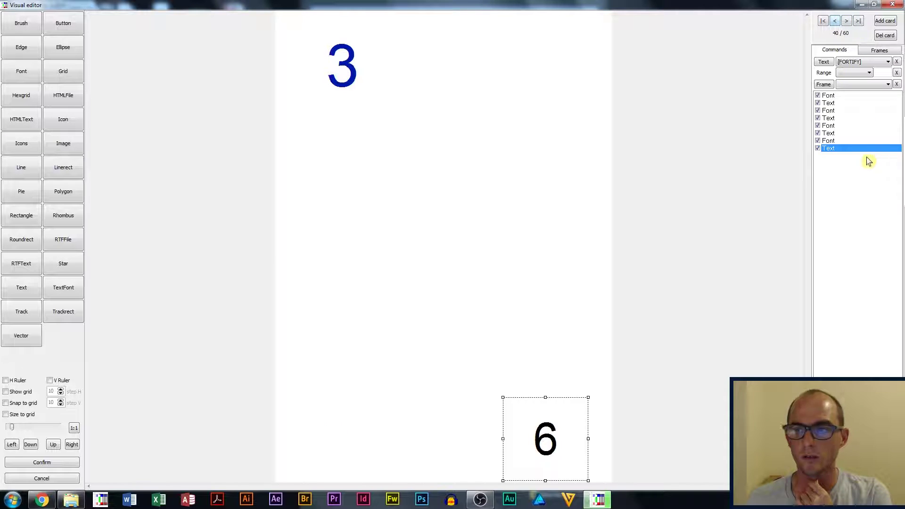
double_click(827, 141)
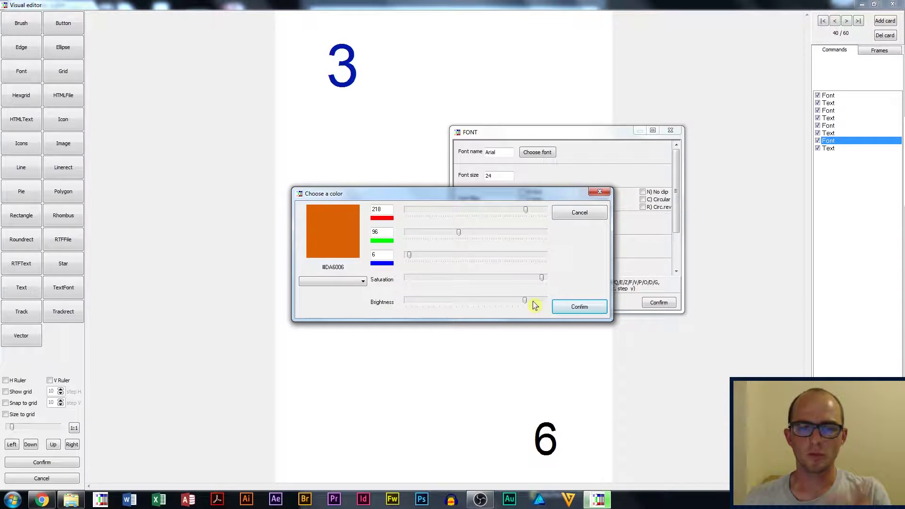
click(570, 306)
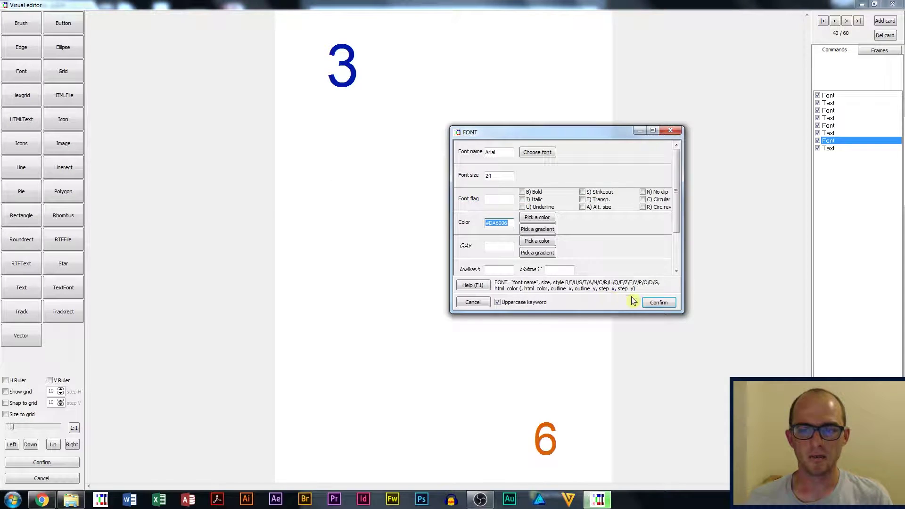
click(660, 304)
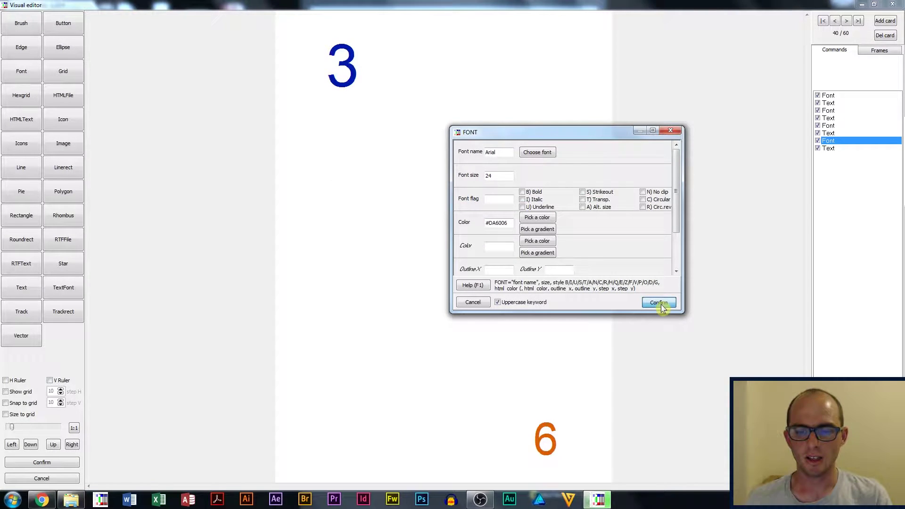
click(50, 462)
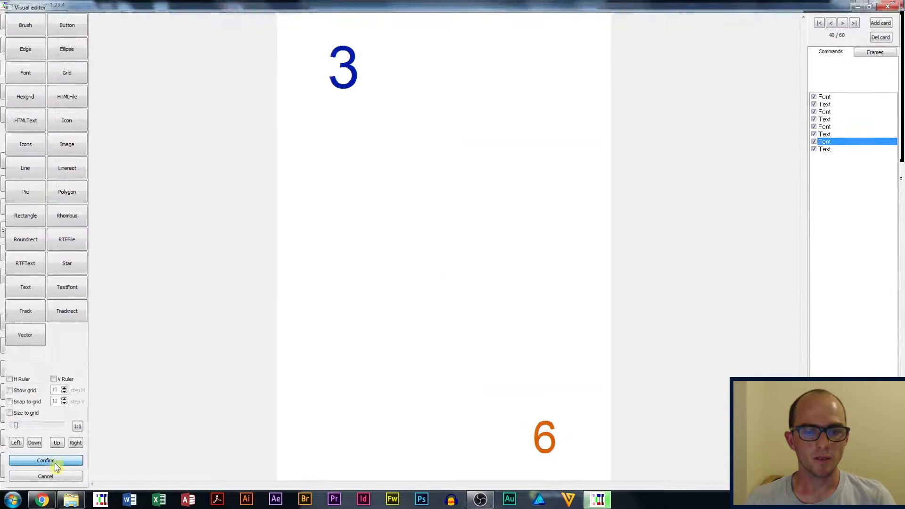
Step: Rebuild the deck, preview the enlarged cards through card 44, then close the preview
click(20, 159)
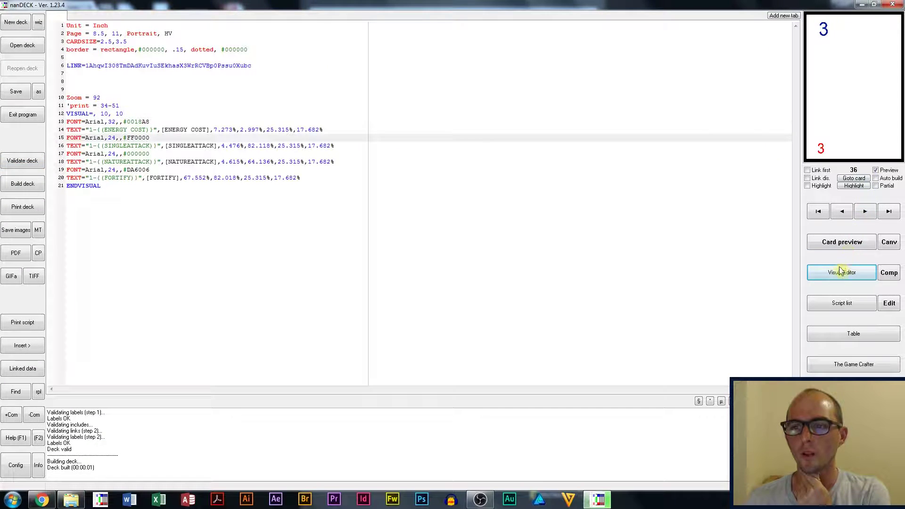
click(829, 250)
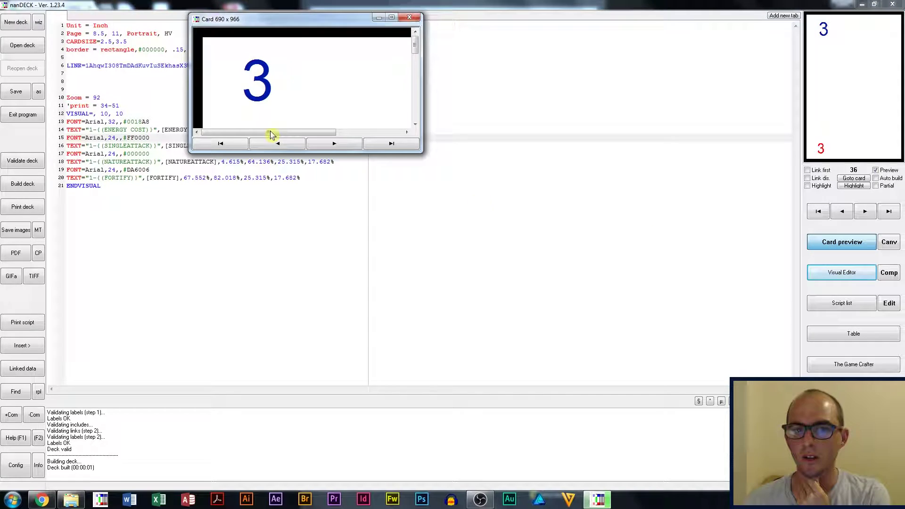
drag(420, 153, 674, 490)
click(498, 483)
click(497, 484)
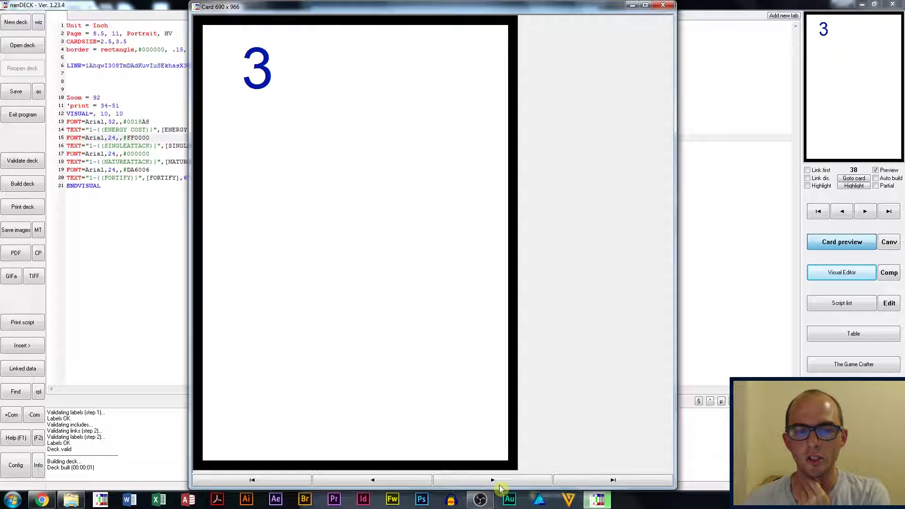
click(498, 484)
click(498, 483)
click(498, 483)
click(497, 484)
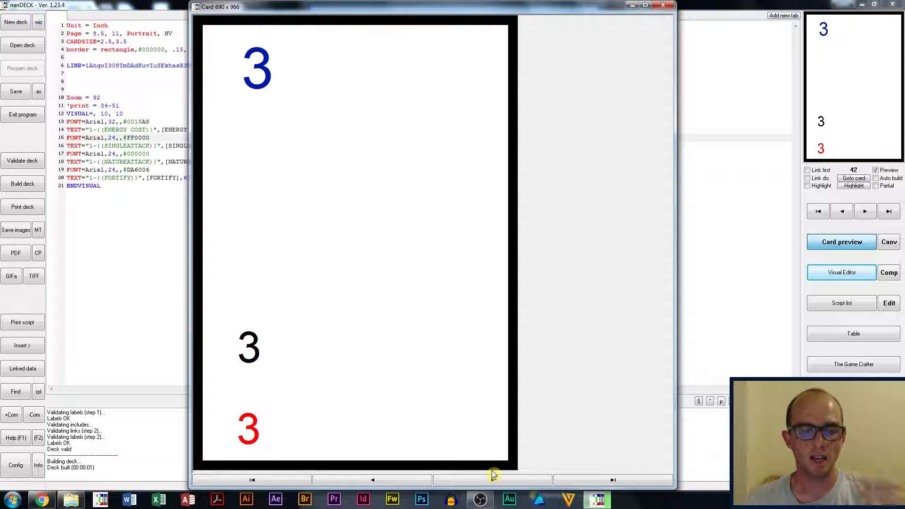
click(492, 481)
click(493, 481)
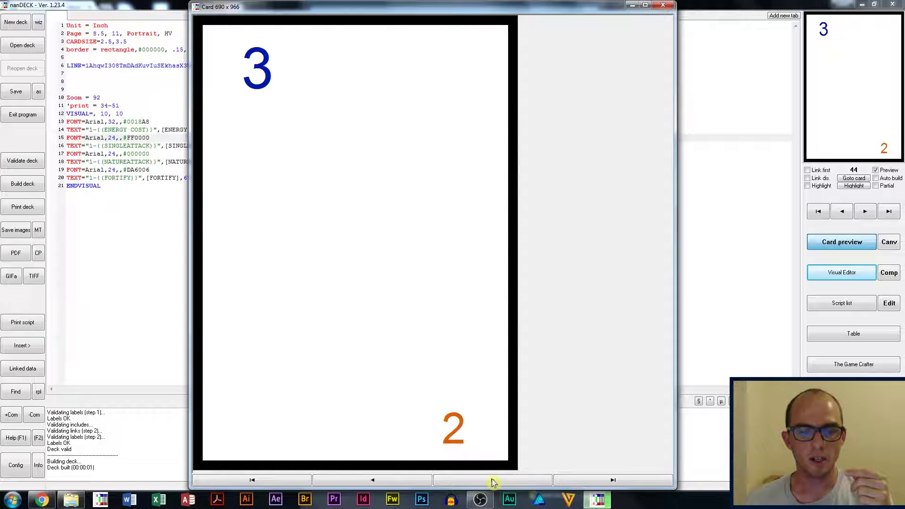
click(662, 4)
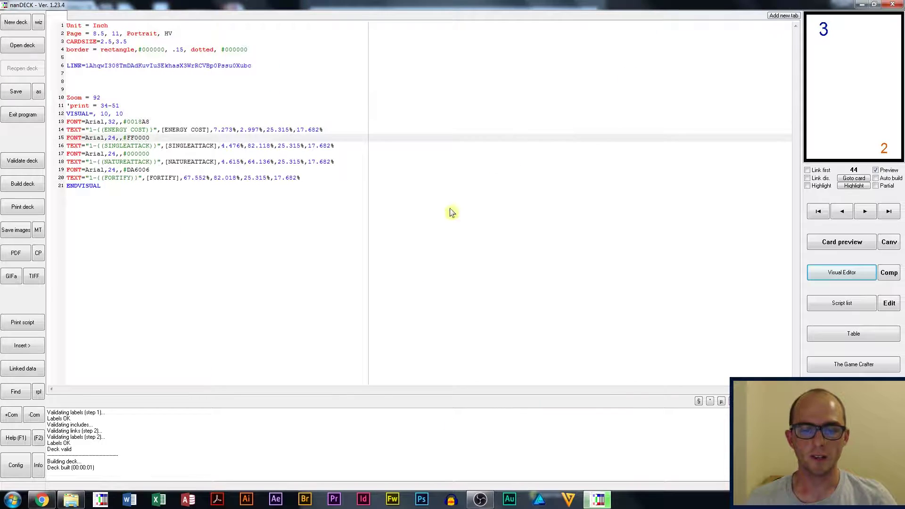
click(42, 499)
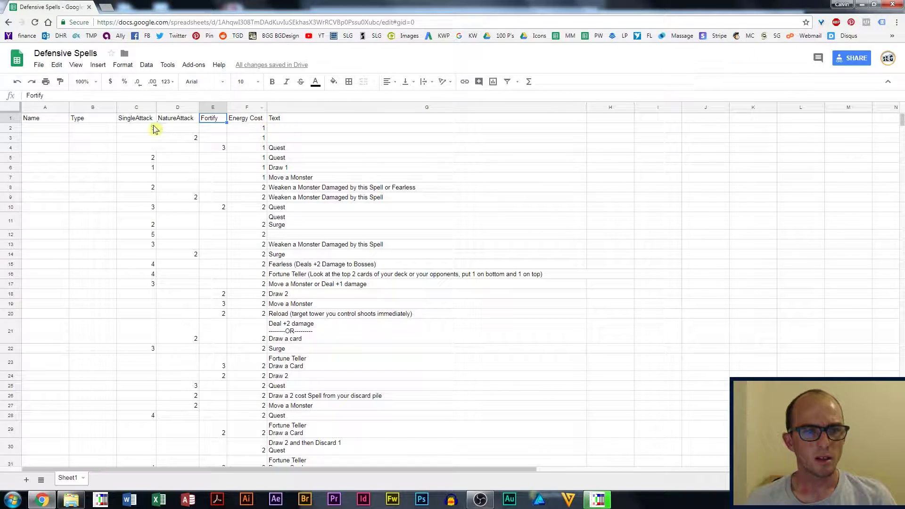
click(92, 121)
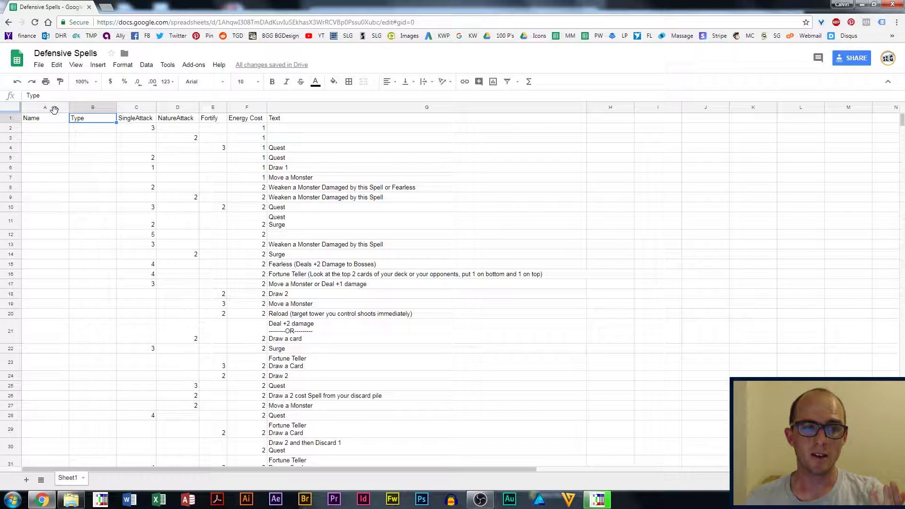
click(46, 124)
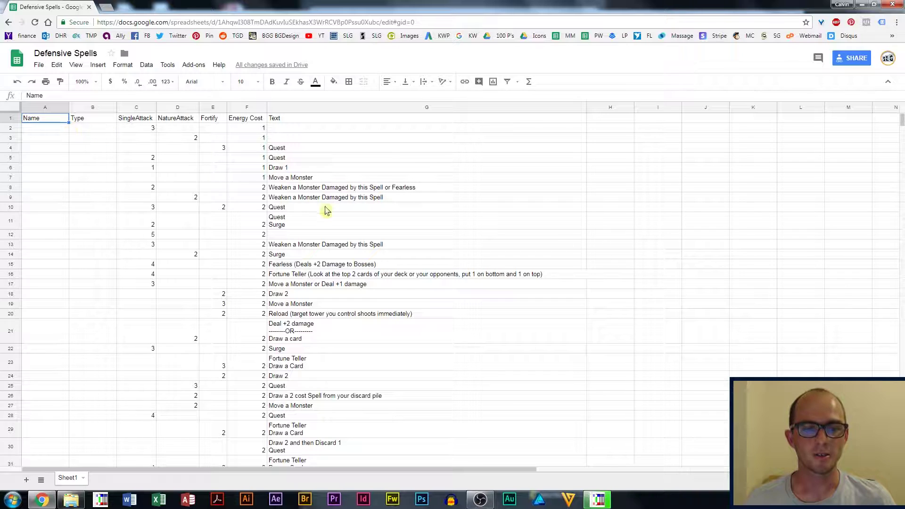
click(284, 122)
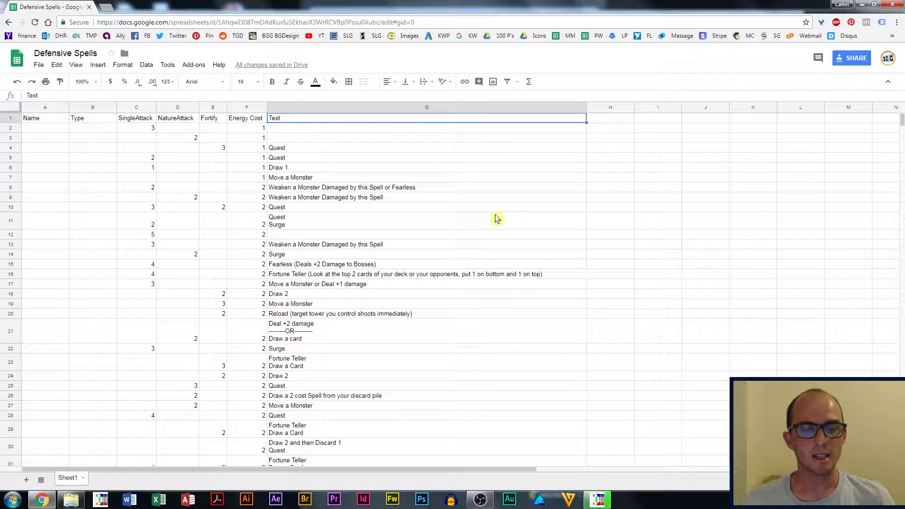
click(53, 503)
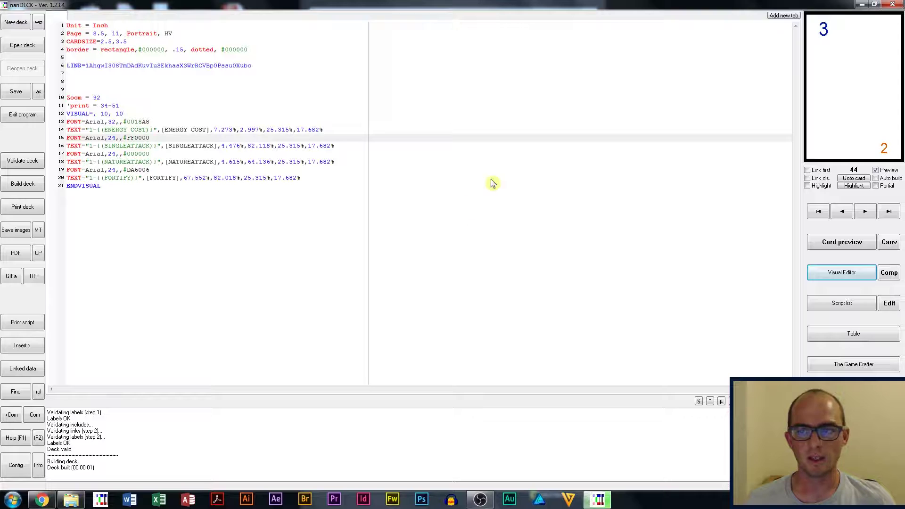
Step: Move the copied Fortify text to mid-card and resize it into a large centred box
click(843, 271)
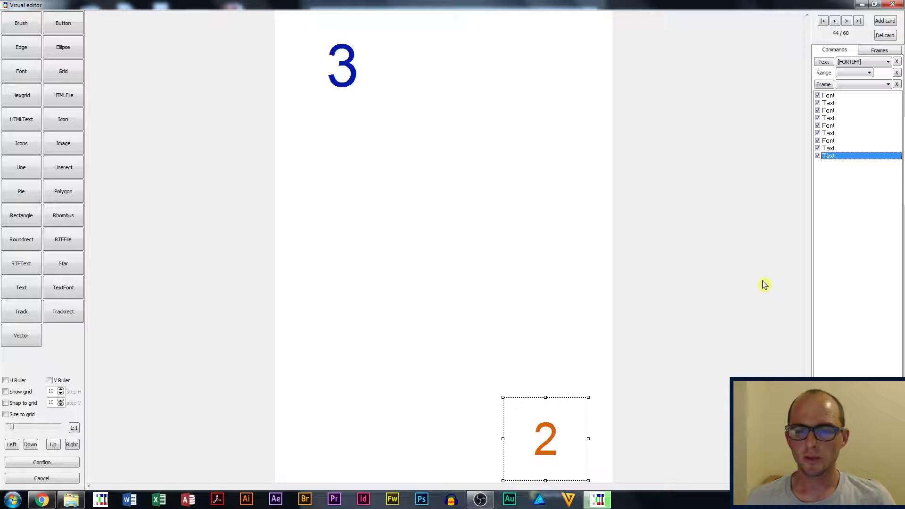
drag(540, 452, 343, 317)
drag(391, 344, 584, 469)
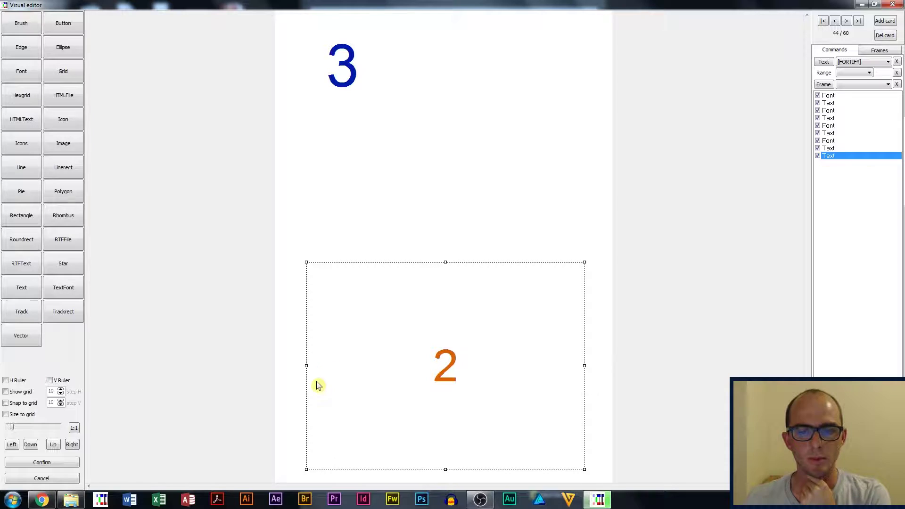
drag(415, 328, 430, 269)
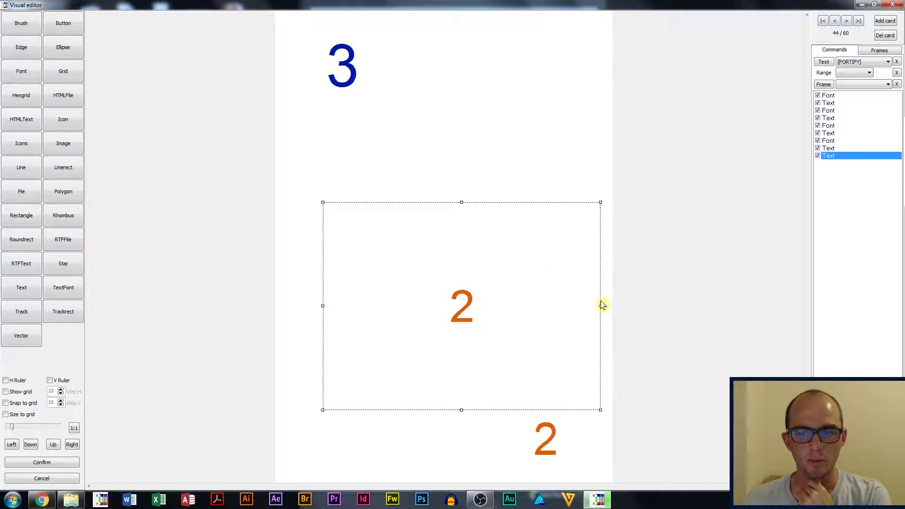
drag(601, 307, 577, 305)
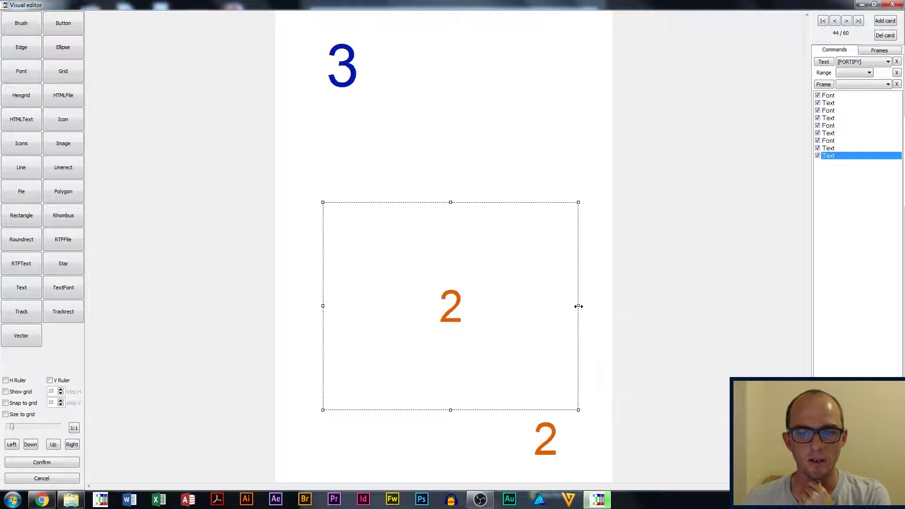
click(450, 201)
click(453, 246)
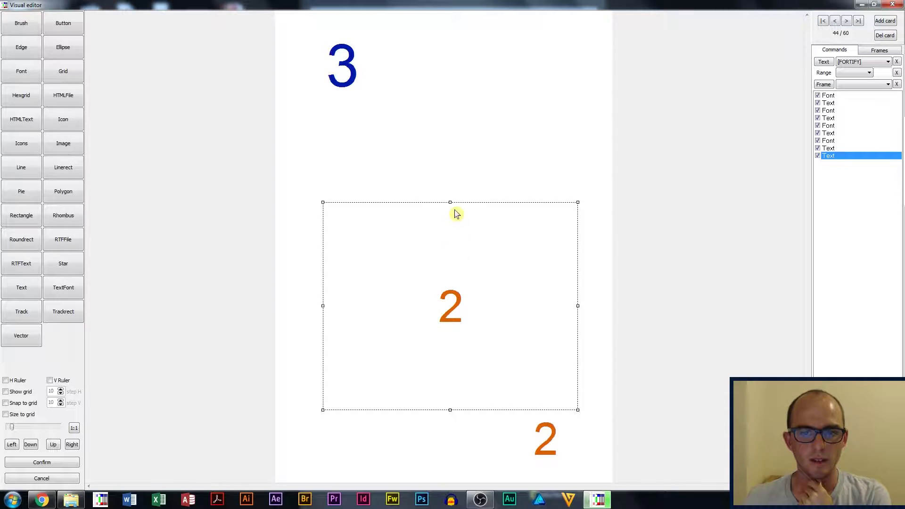
drag(449, 203, 451, 180)
drag(460, 320, 466, 315)
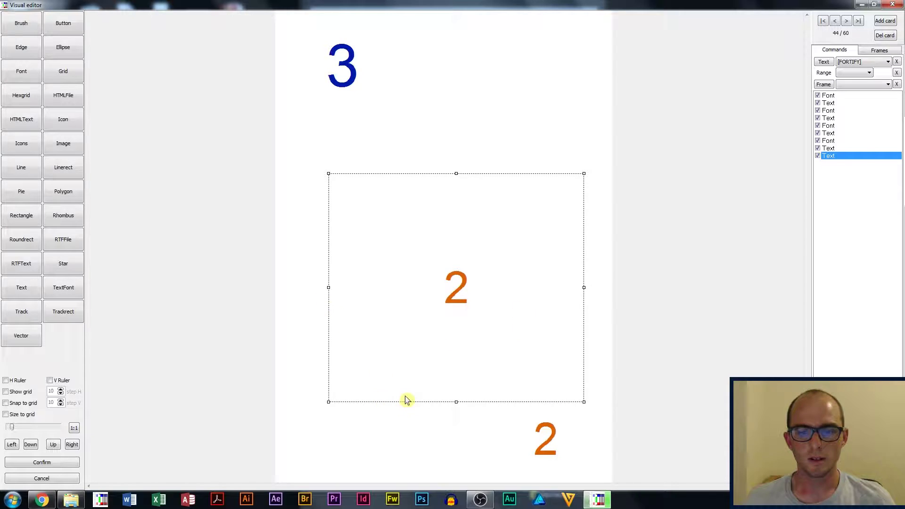
key(Down)
key(Down)
key(Down)
key(Down)
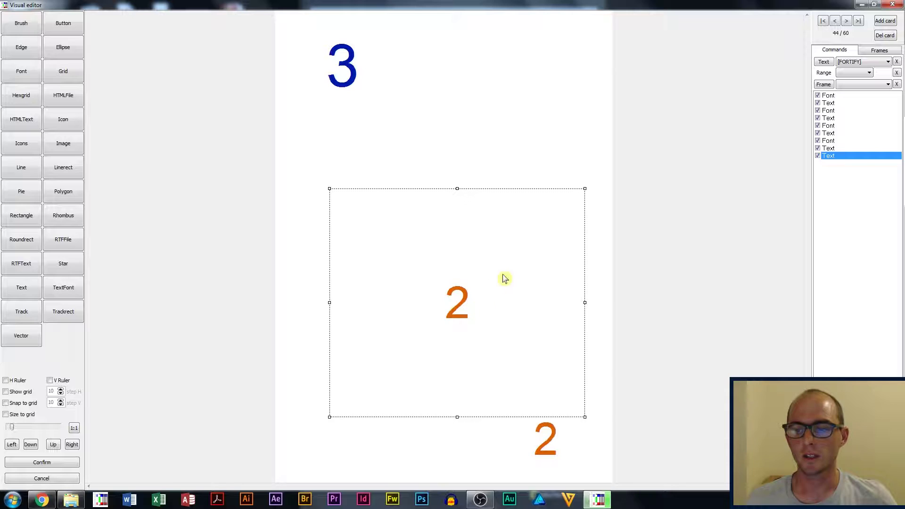
Step: Set the mid-card text box's content to the [TEXT] label
double_click(831, 157)
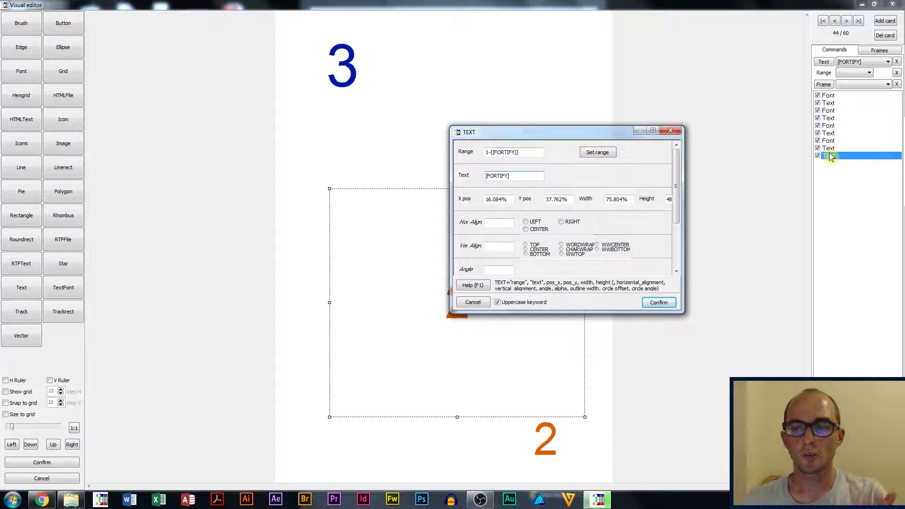
double_click(507, 179)
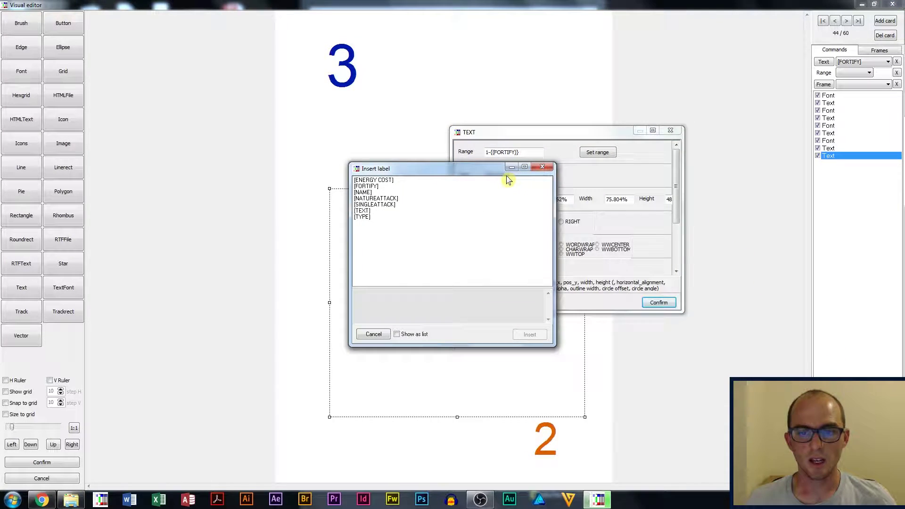
click(366, 211)
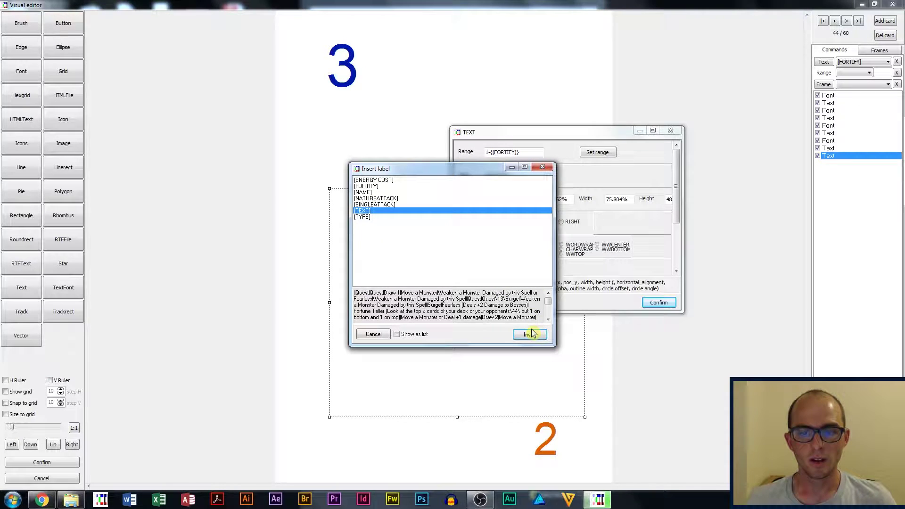
click(535, 335)
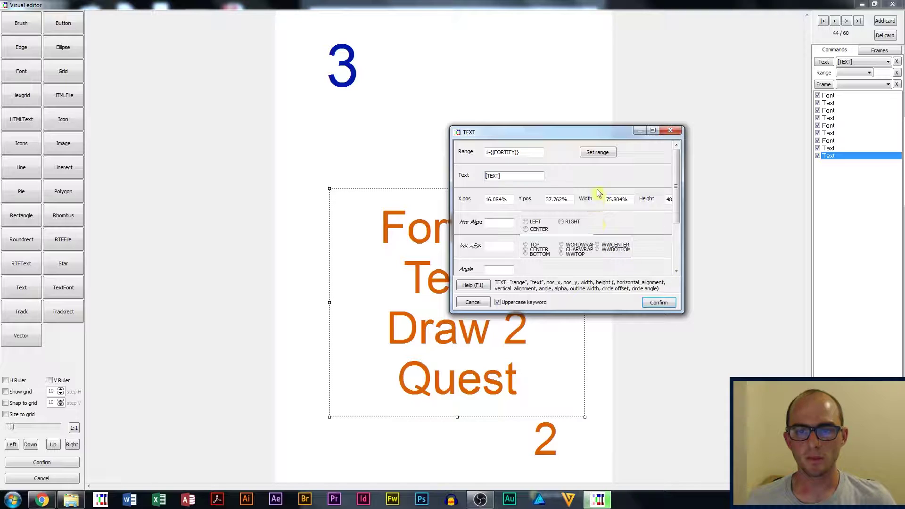
drag(556, 136, 678, 77)
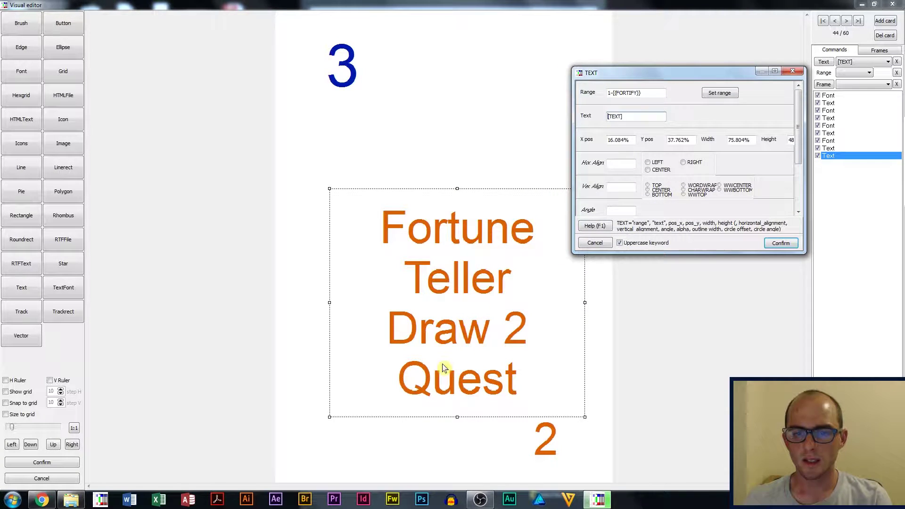
click(780, 243)
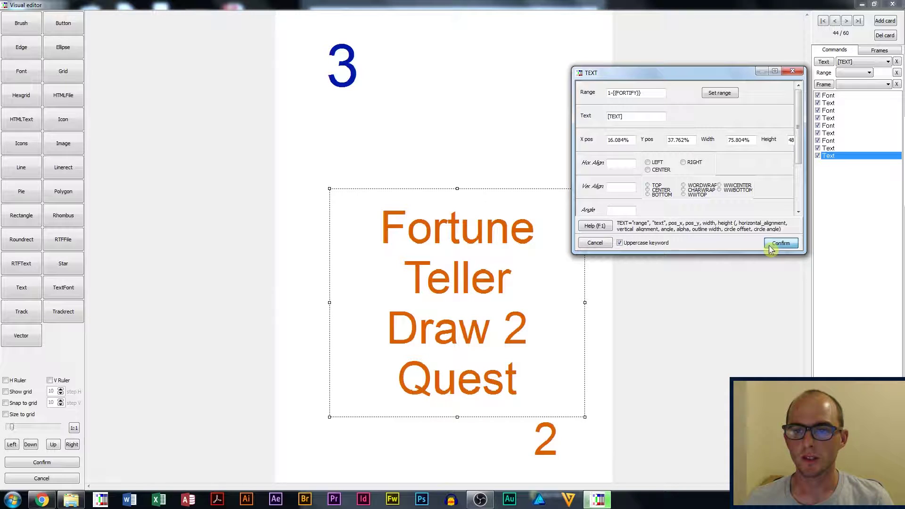
Step: Move the last Font command above the preceding Text command
click(828, 141)
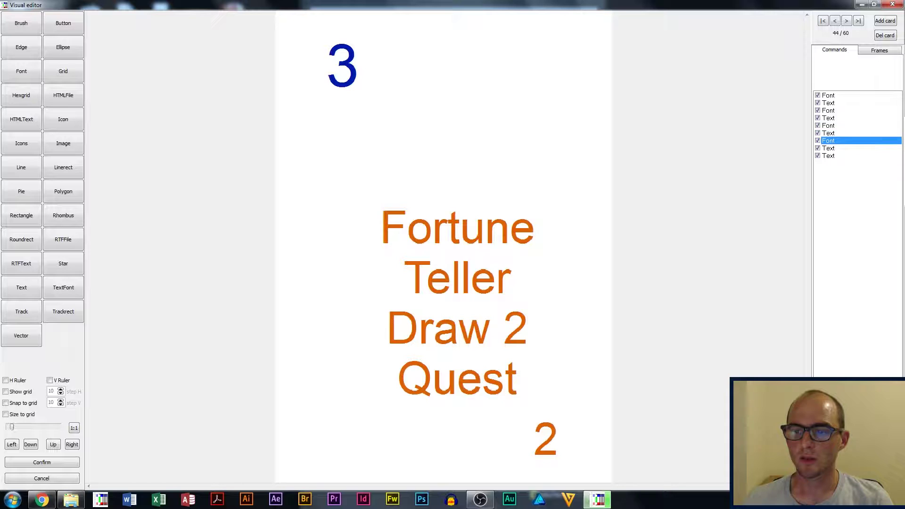
click(828, 163)
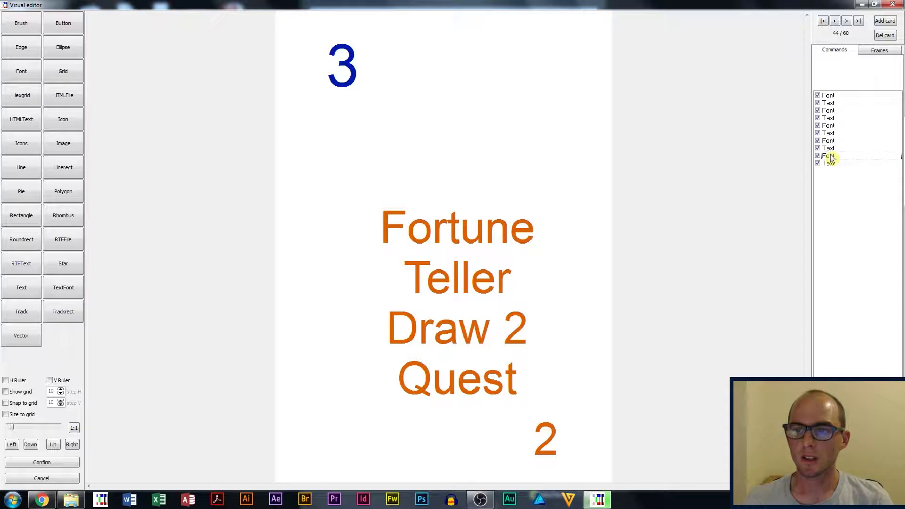
drag(828, 164, 829, 162)
Step: Change the main text's font from size 24 to 9 and make it black
double_click(828, 156)
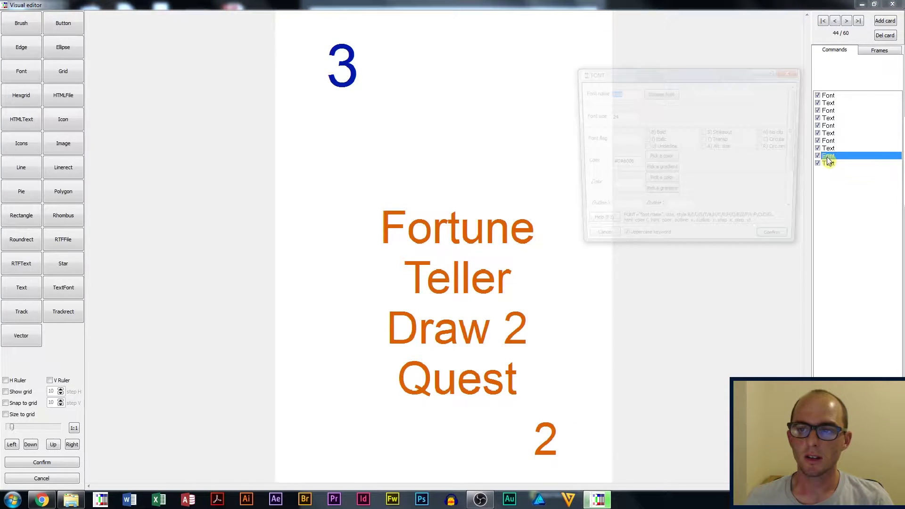
double_click(607, 118)
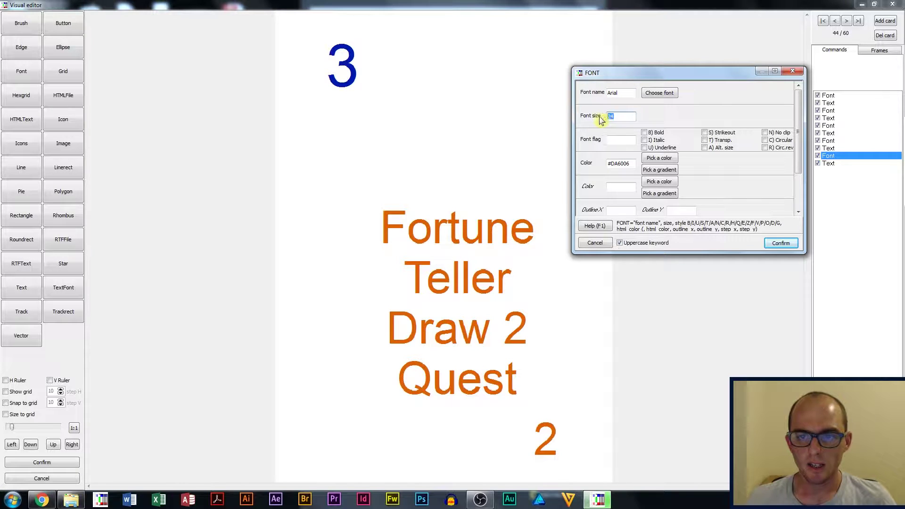
text(12)
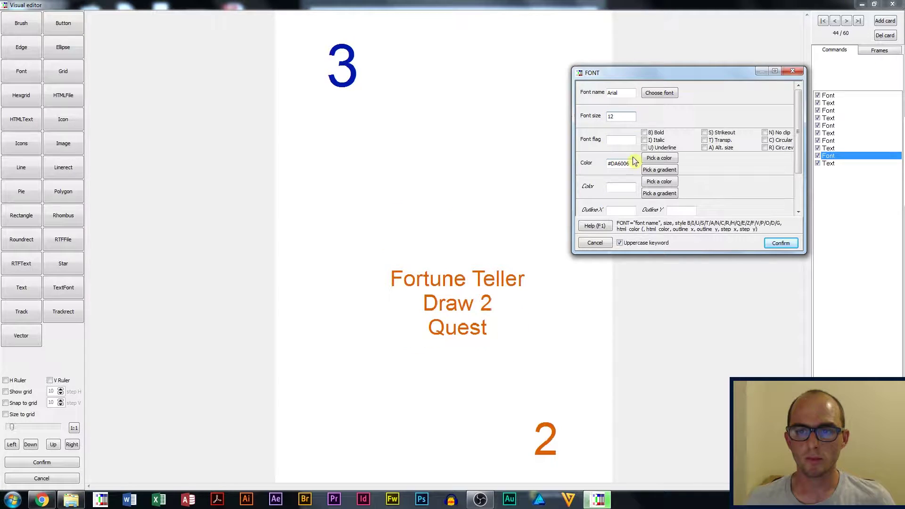
double_click(604, 122)
text(8)
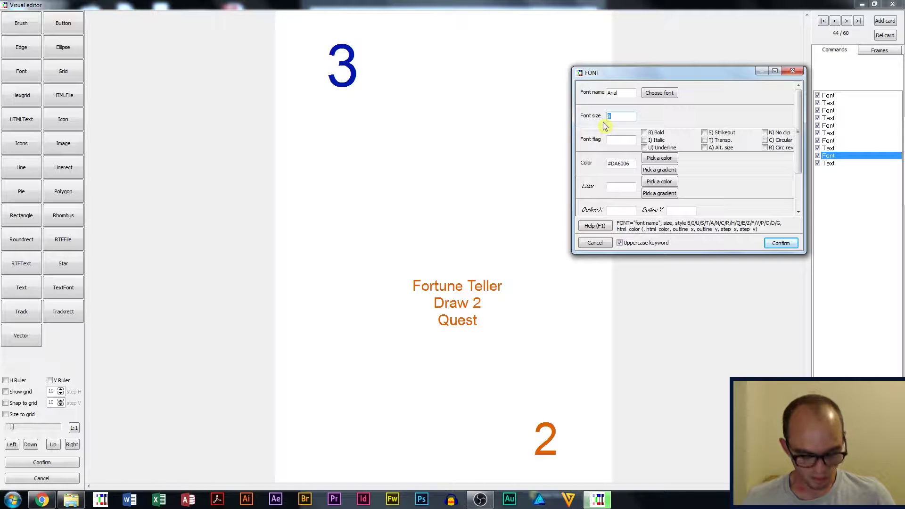
text(9)
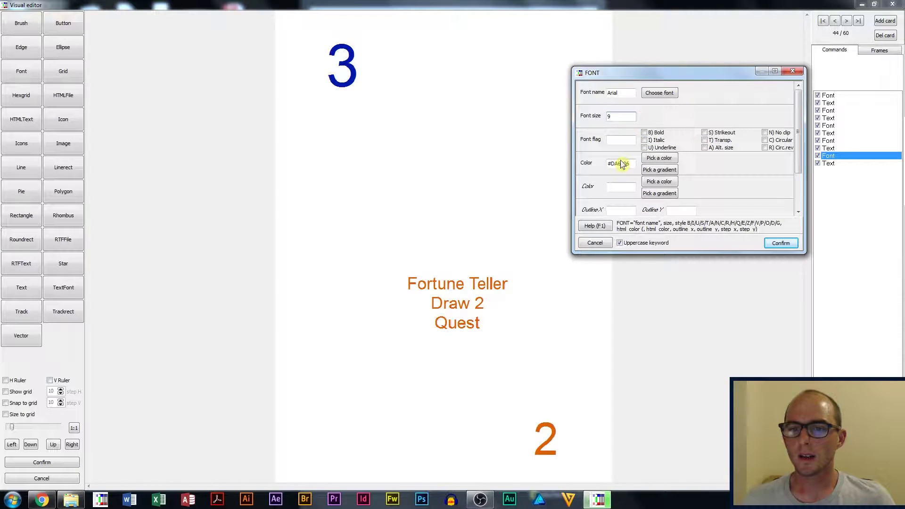
click(659, 158)
click(344, 281)
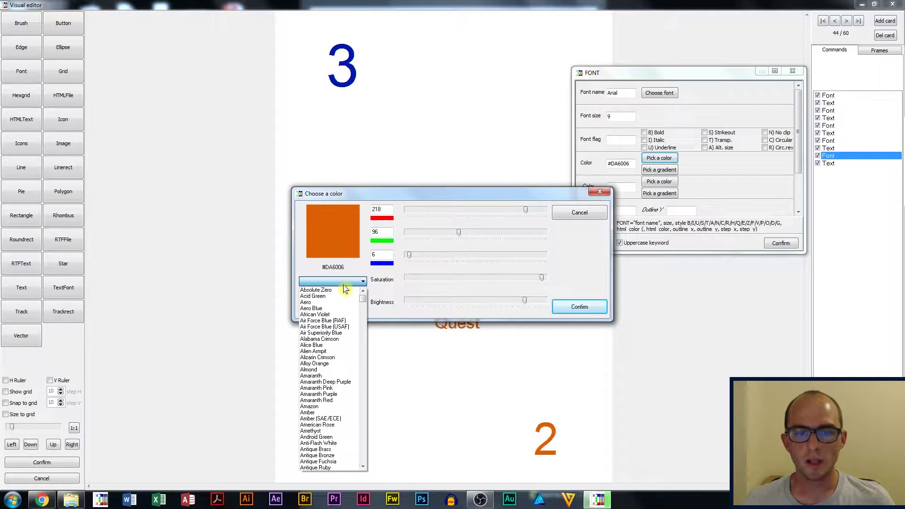
click(579, 306)
click(780, 243)
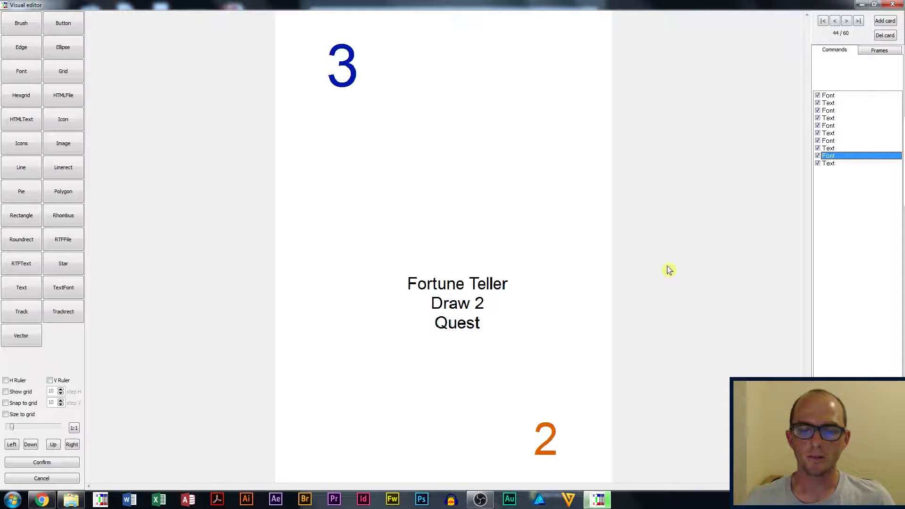
Step: Apply the layout edits, rebuild the deck, and open an enlarged card preview
click(24, 462)
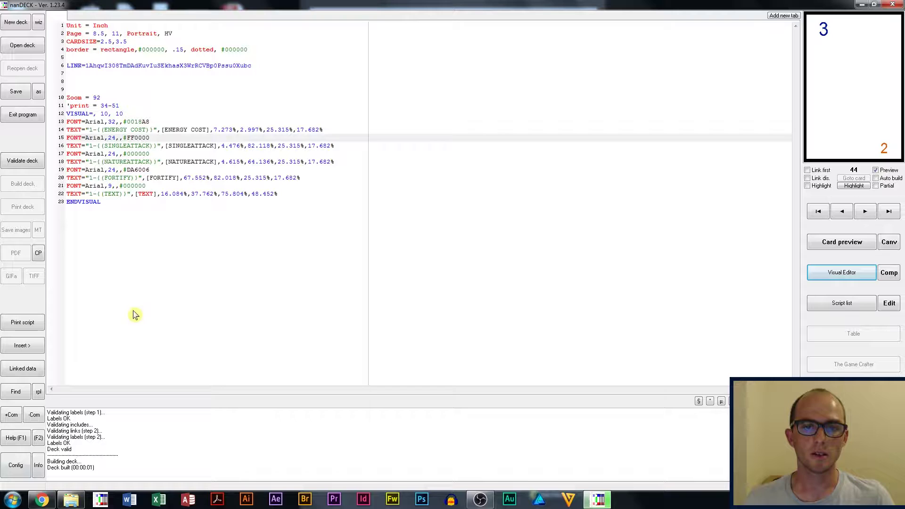
click(26, 162)
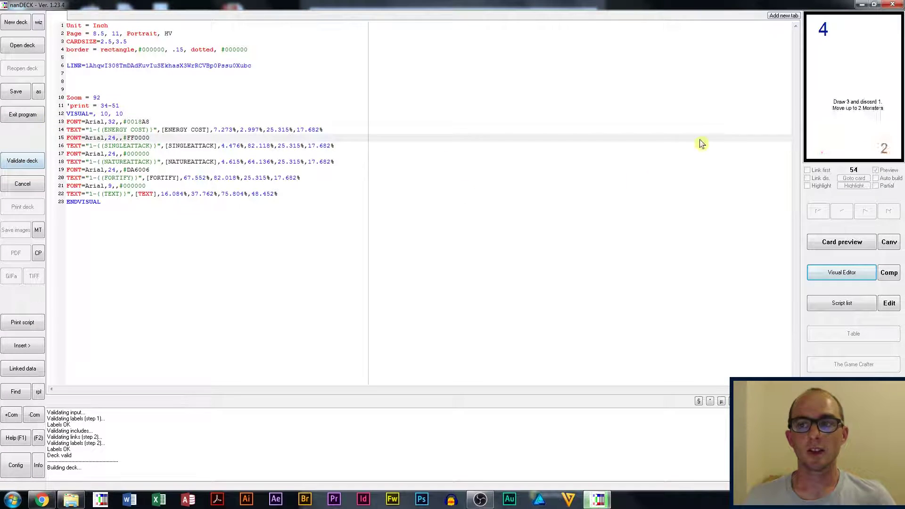
click(829, 242)
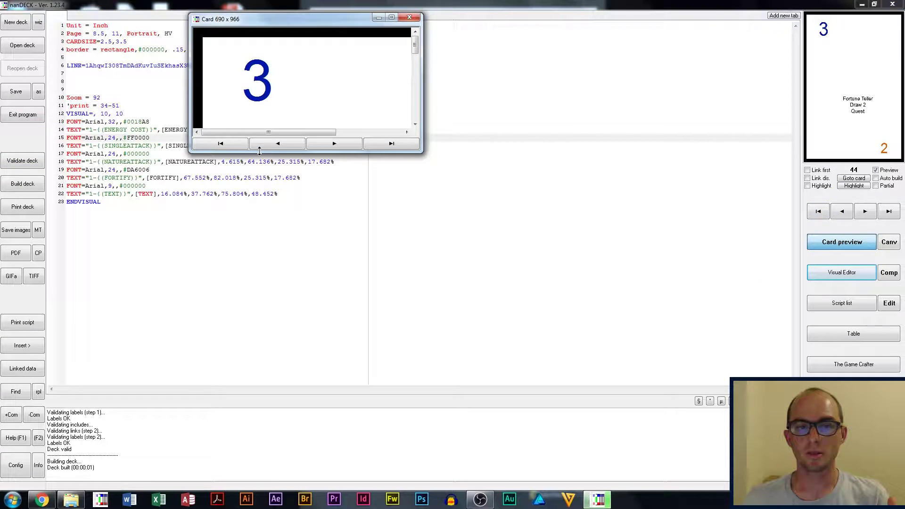
drag(421, 152, 699, 488)
Step: Step through the previewed cards from the first to card 7, then close the preview
click(254, 480)
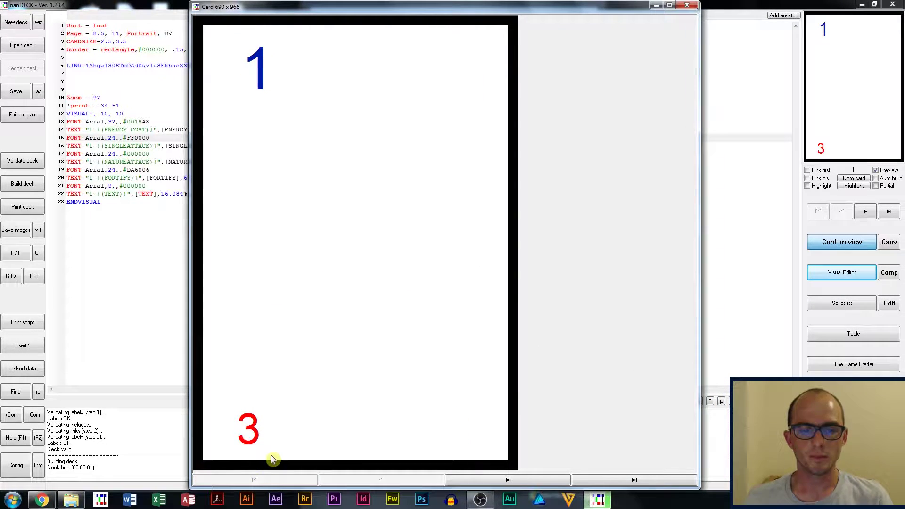
click(469, 482)
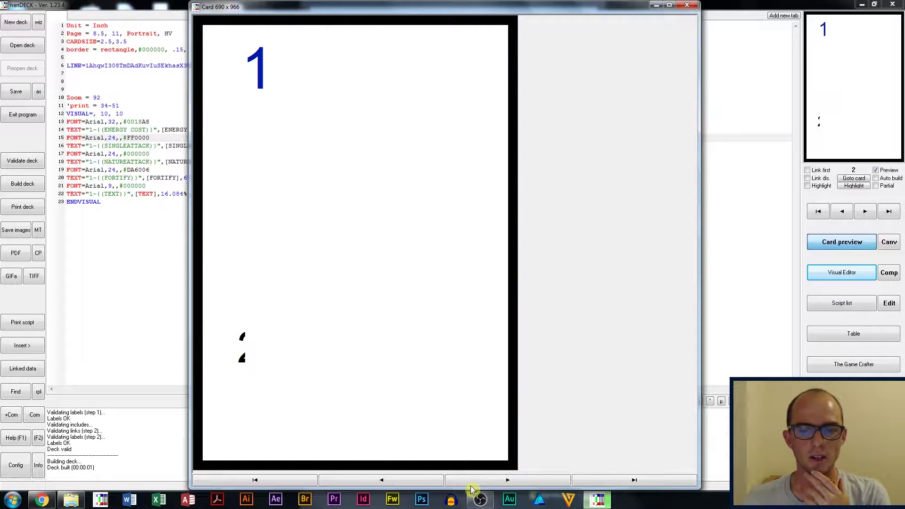
click(469, 481)
click(423, 481)
click(423, 482)
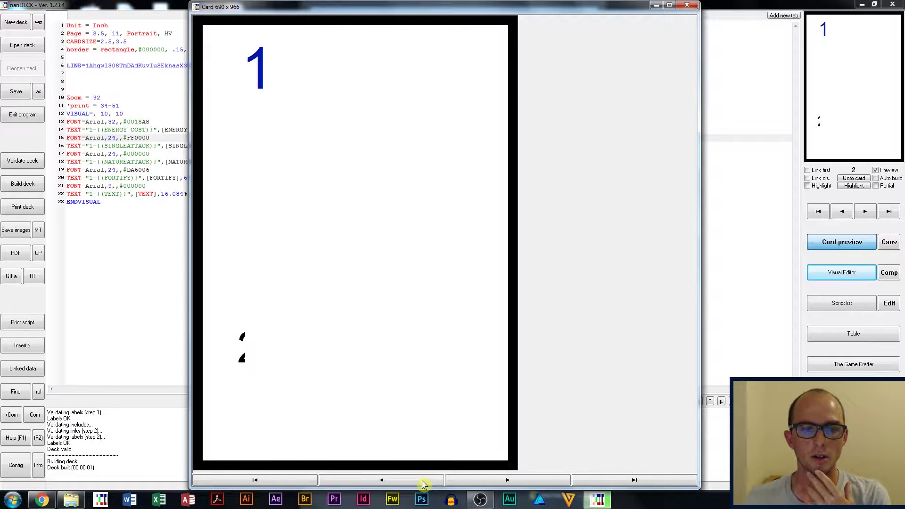
click(422, 482)
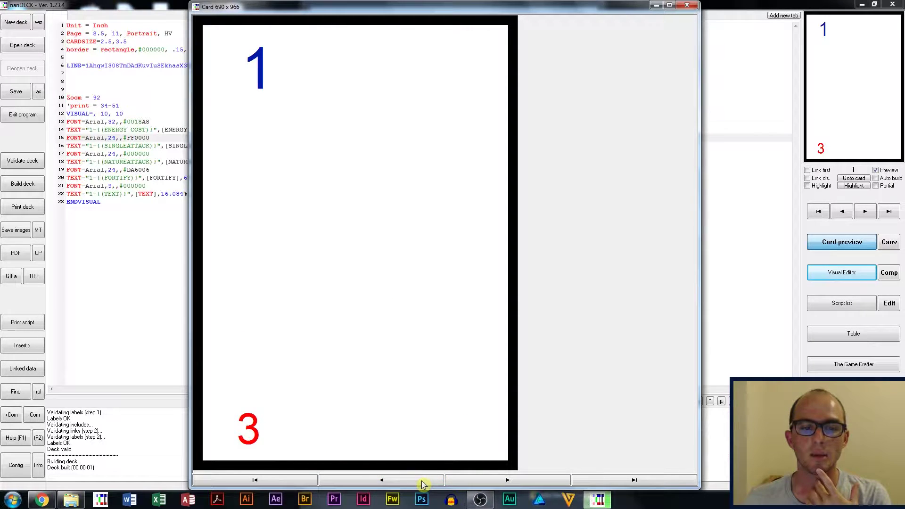
click(455, 479)
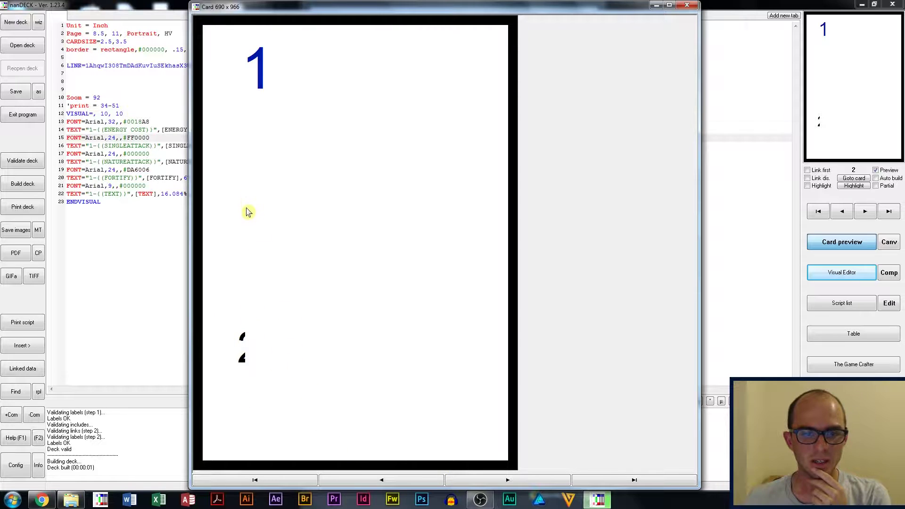
click(503, 485)
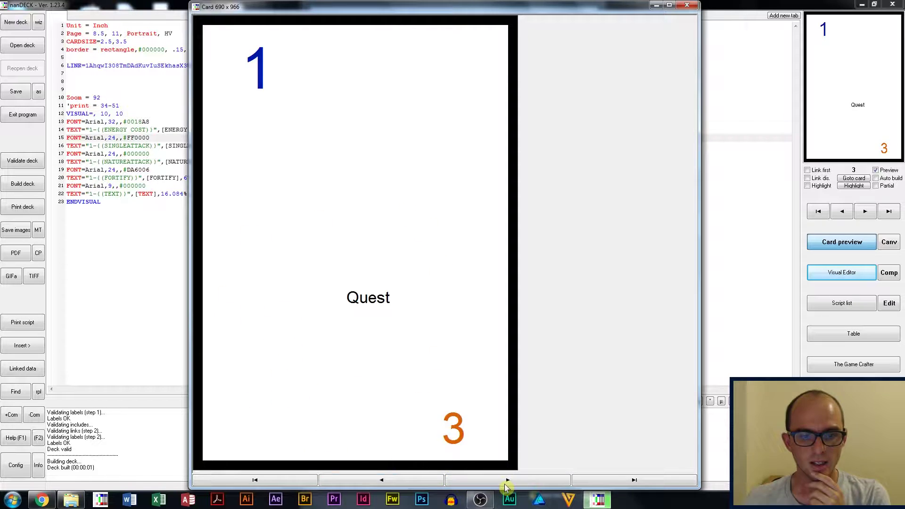
click(503, 485)
click(504, 485)
click(504, 486)
click(504, 485)
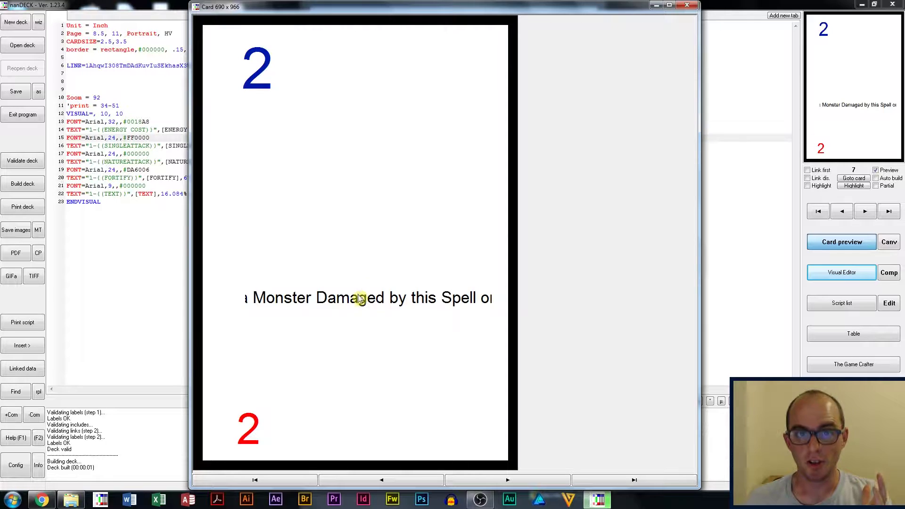
click(686, 5)
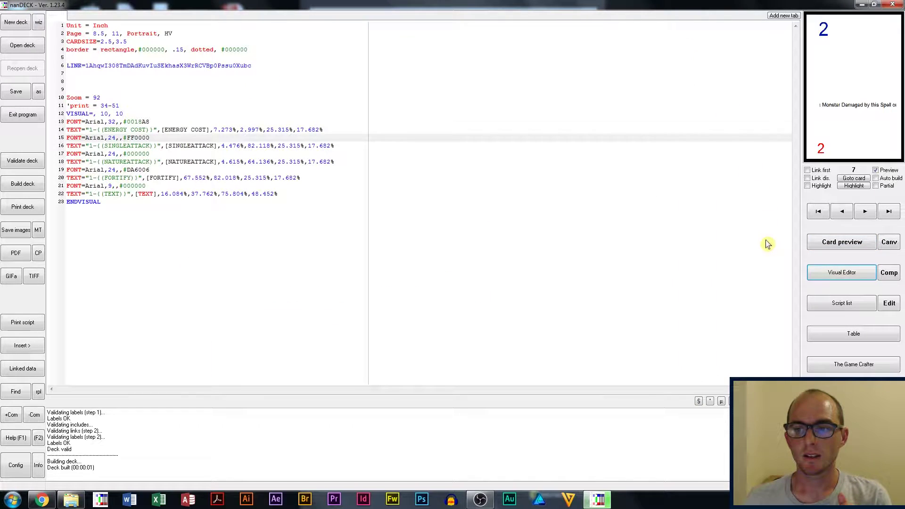
Step: Set the main text to CENTER horizontal and WWCENTER wrapped vertical alignment
click(828, 278)
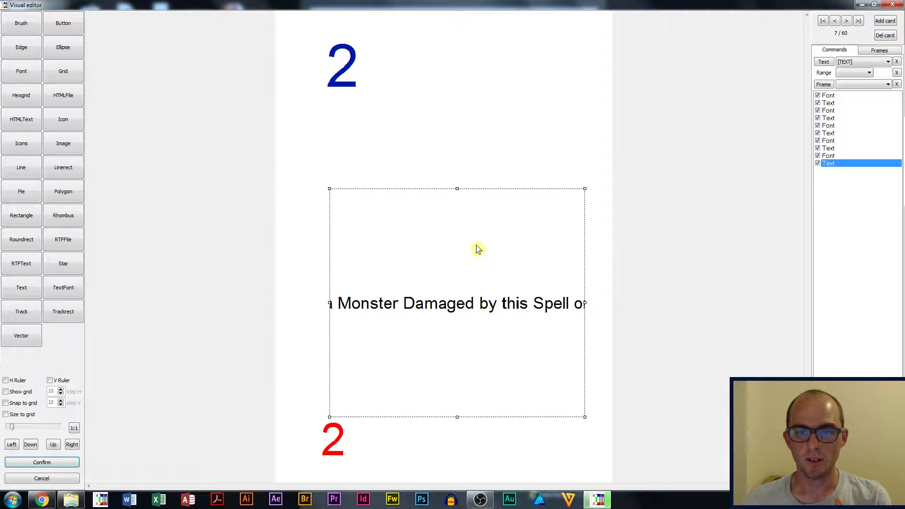
double_click(476, 250)
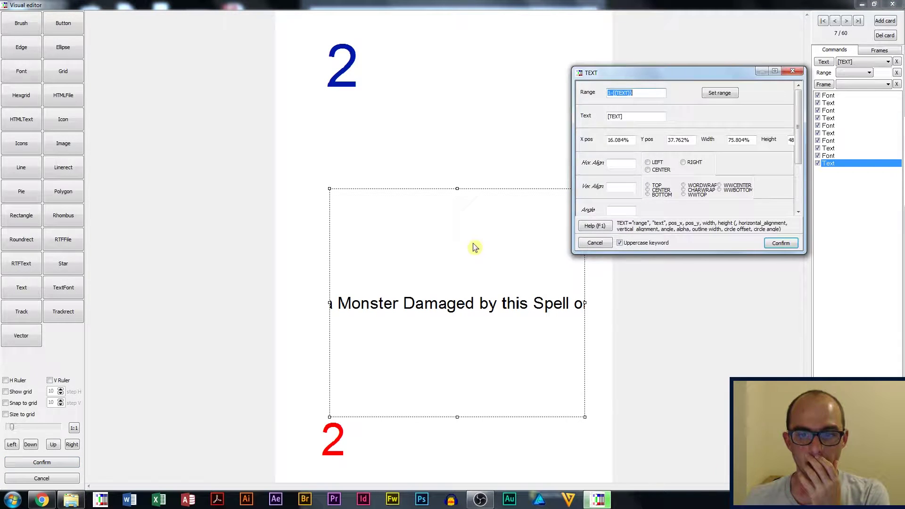
click(721, 187)
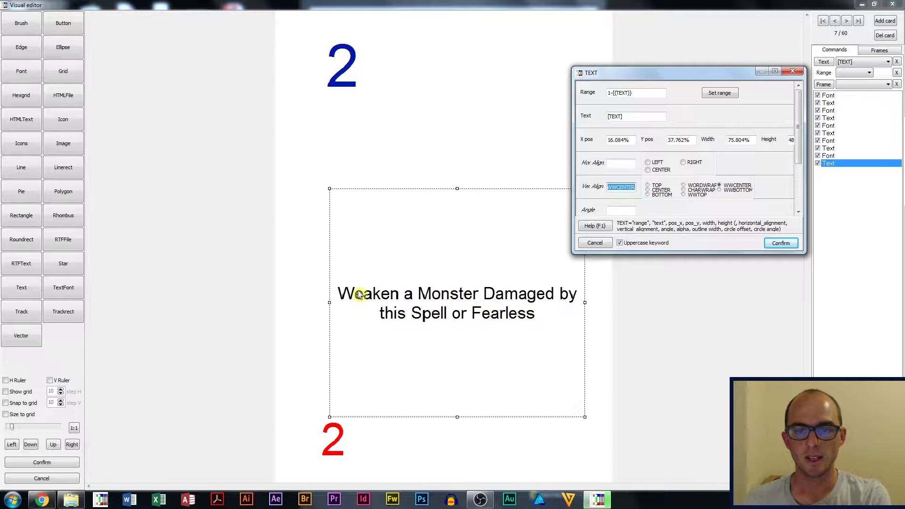
click(773, 243)
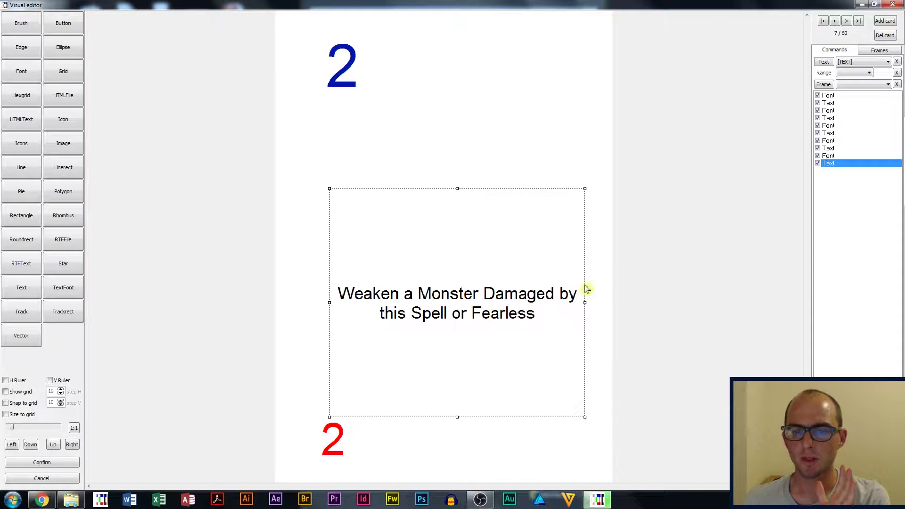
Step: Add the transparent flag to the main text font, giving Arial,9,T,#000000
double_click(822, 156)
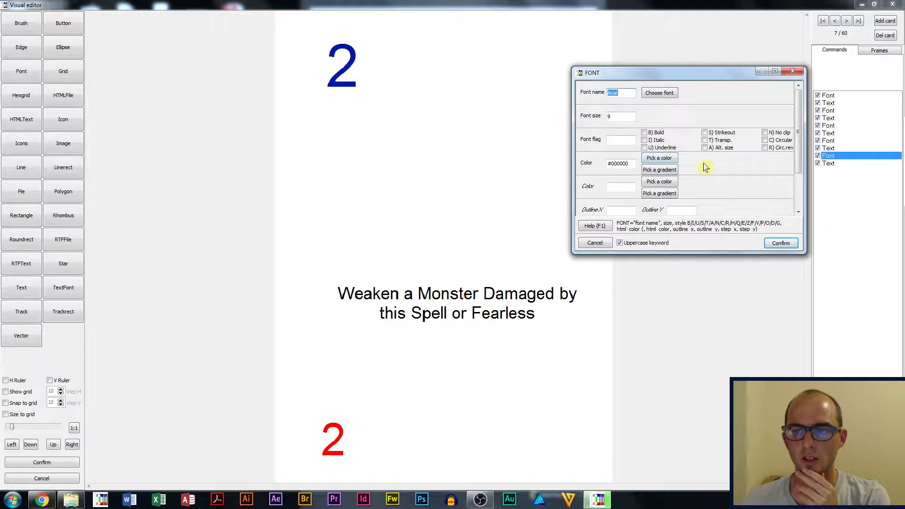
click(704, 141)
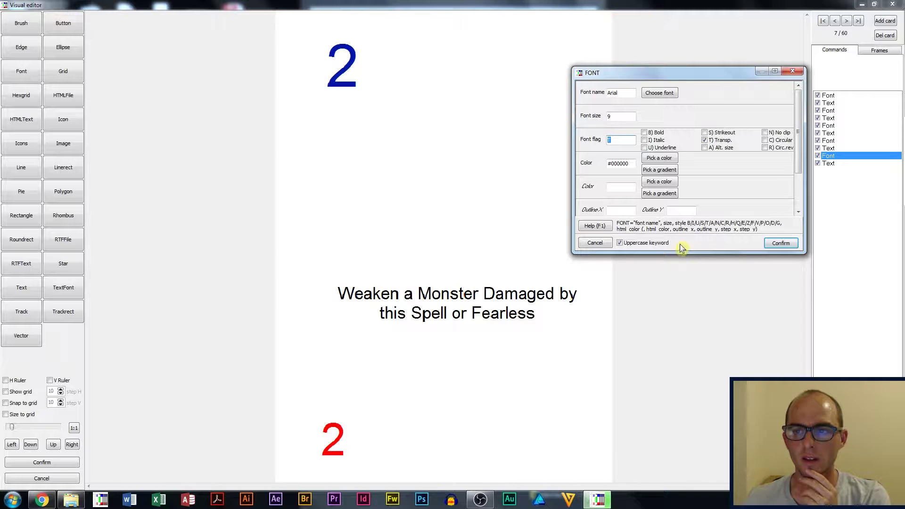
click(780, 243)
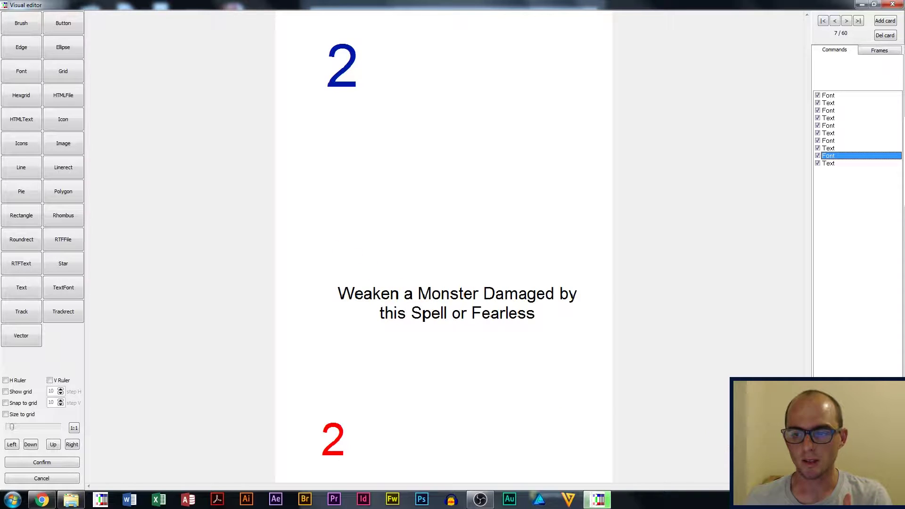
click(46, 464)
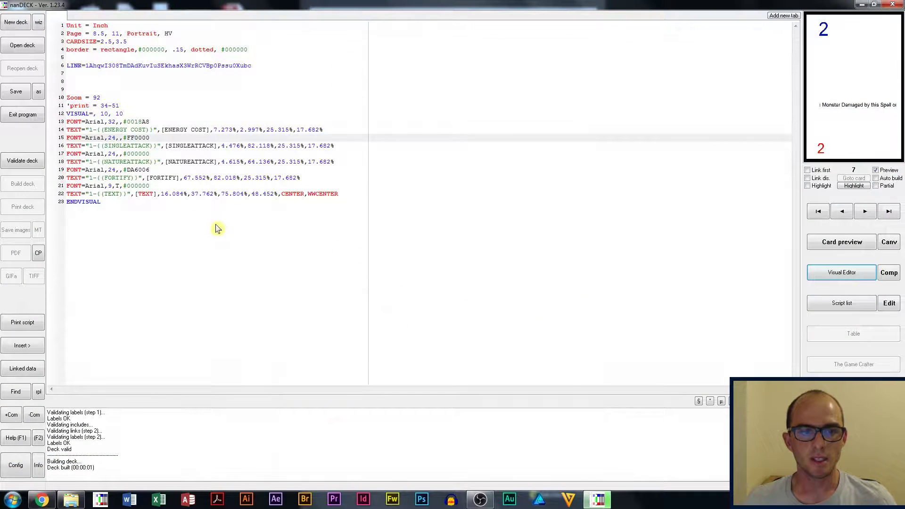
Step: Rebuild the deck and open an enlarged preview showing the whole card
click(22, 160)
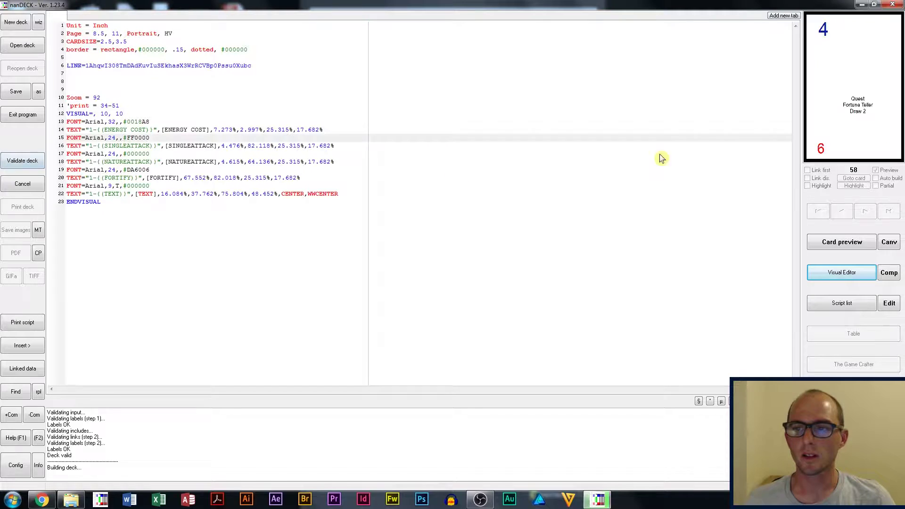
click(846, 242)
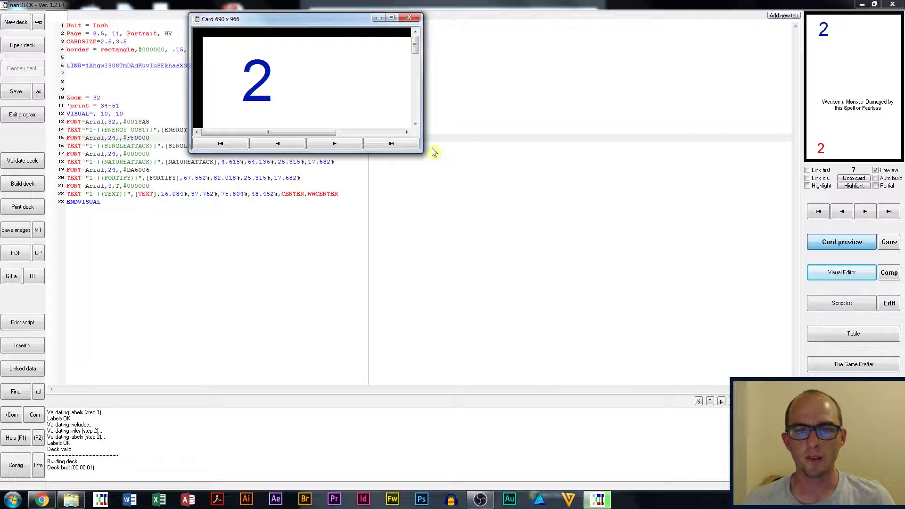
drag(422, 151, 650, 478)
Step: Advance the preview past cards 12 and 13 (Surge) to card 17, Draw 2
click(486, 471)
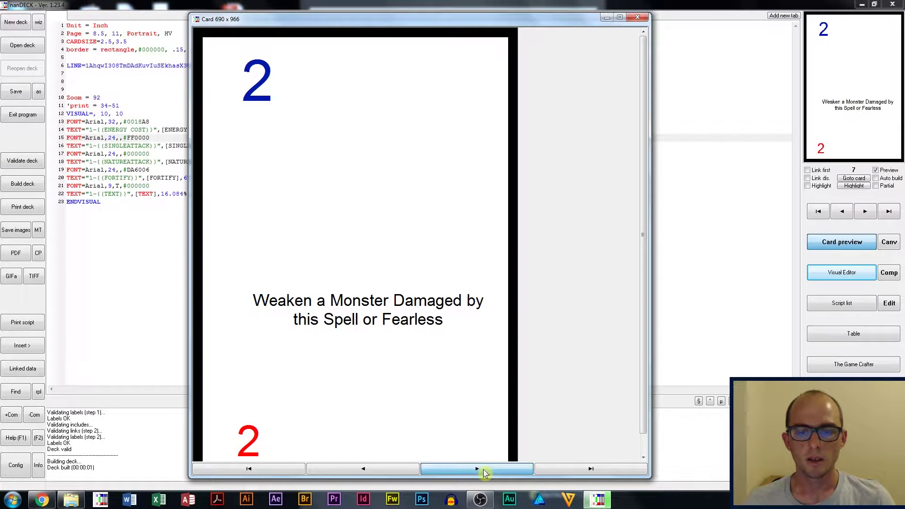
click(485, 472)
click(486, 471)
click(487, 471)
click(489, 474)
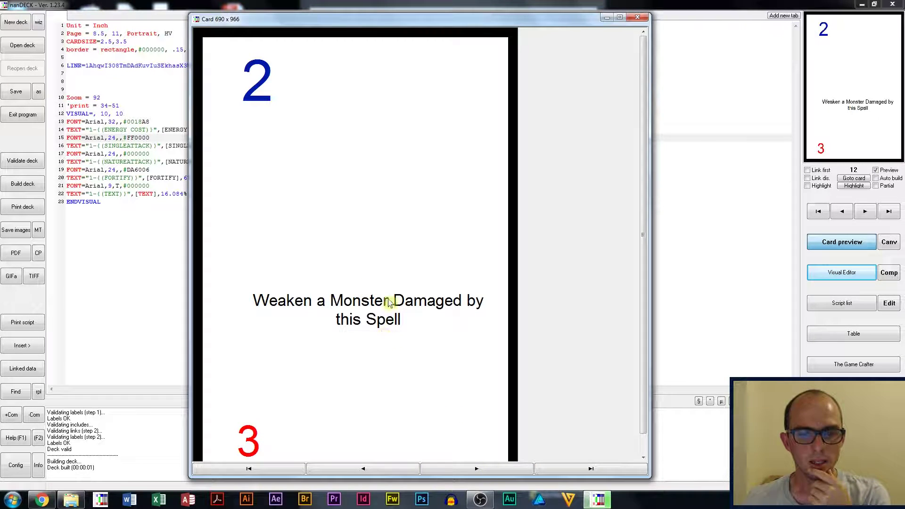
click(471, 469)
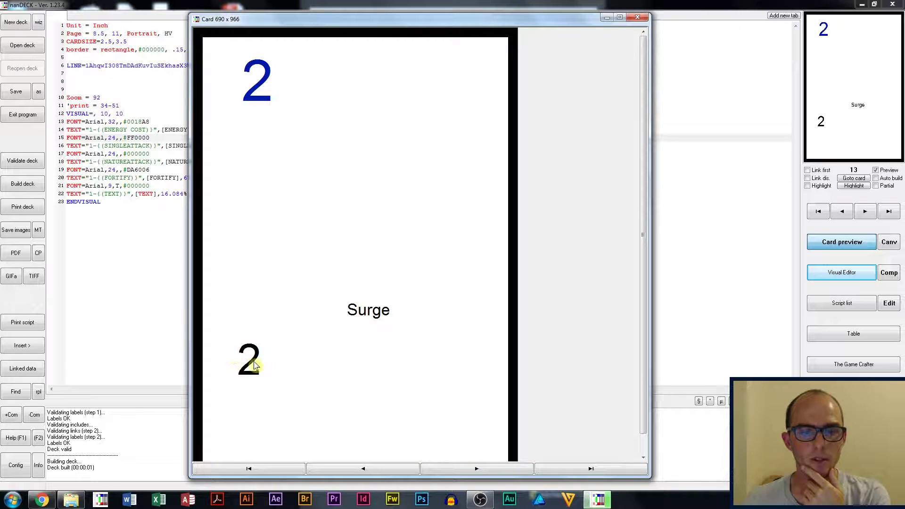
click(462, 473)
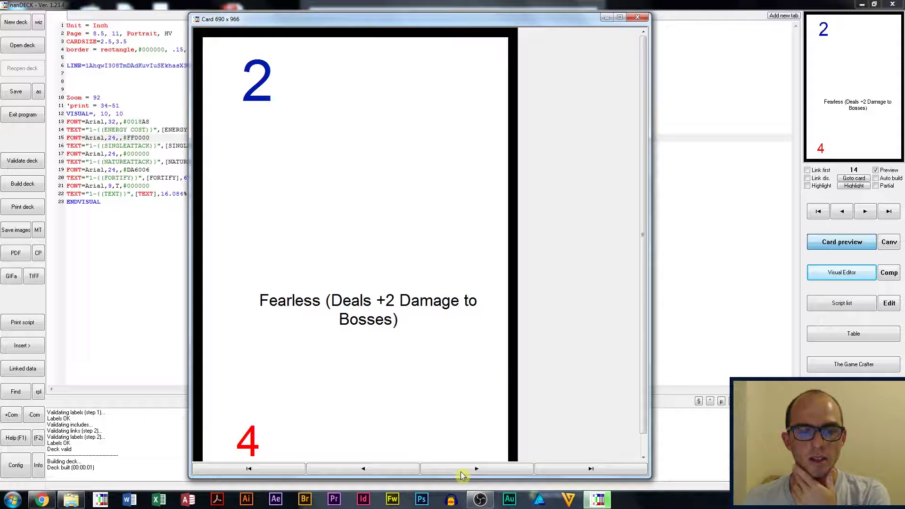
click(462, 473)
click(461, 473)
click(462, 473)
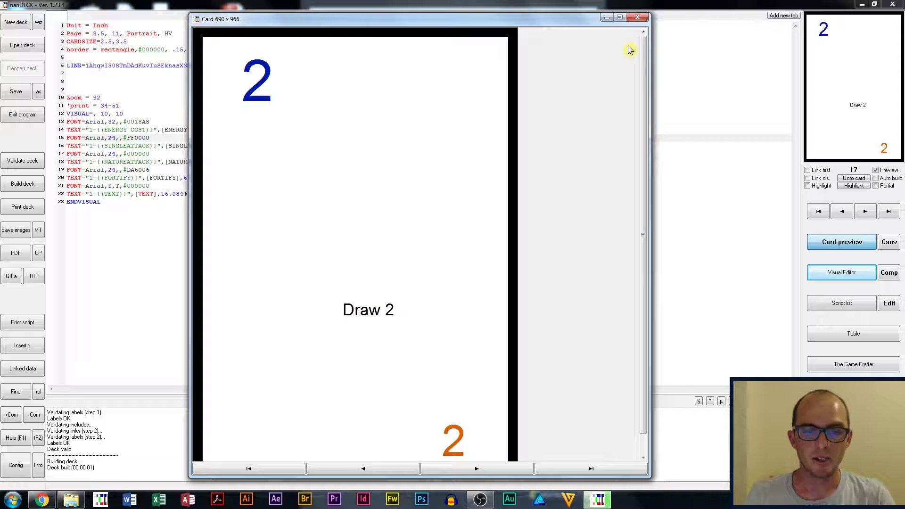
Step: Show the Defensive Spells sheet, pointing out cells C1, G6 and C12
click(42, 500)
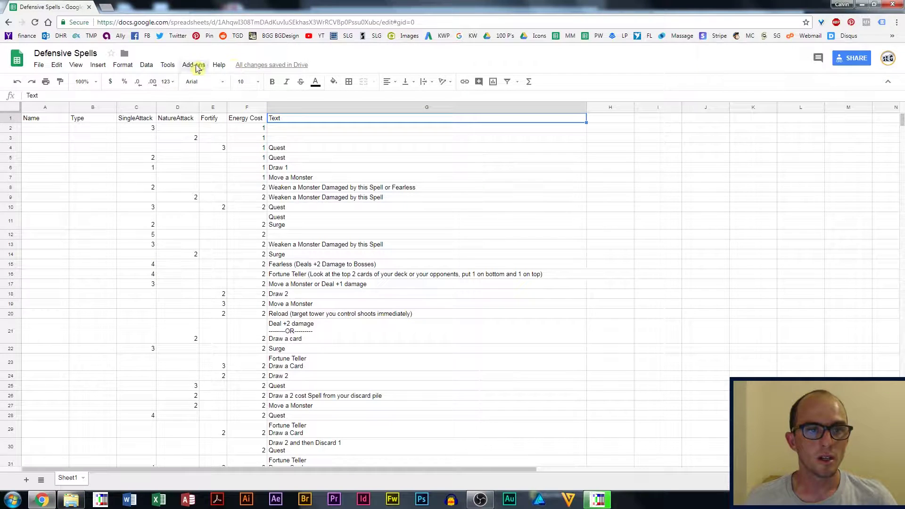
click(131, 120)
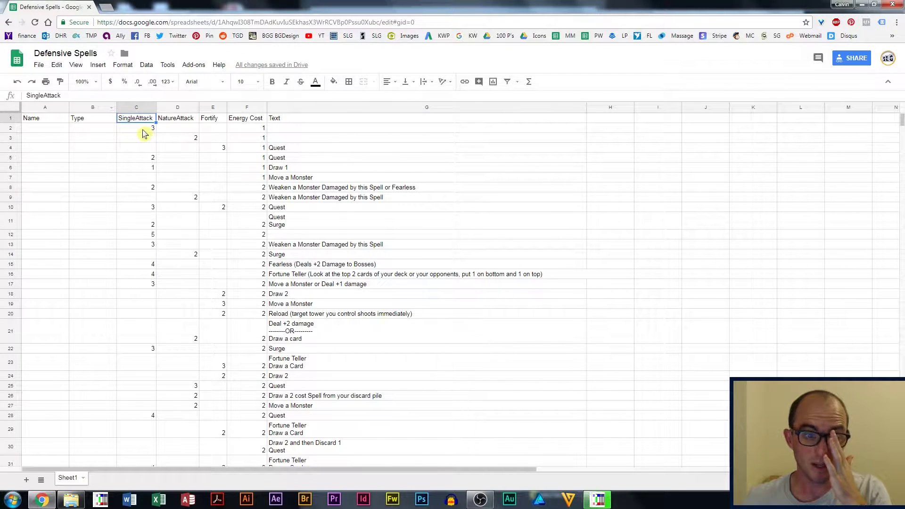
click(285, 170)
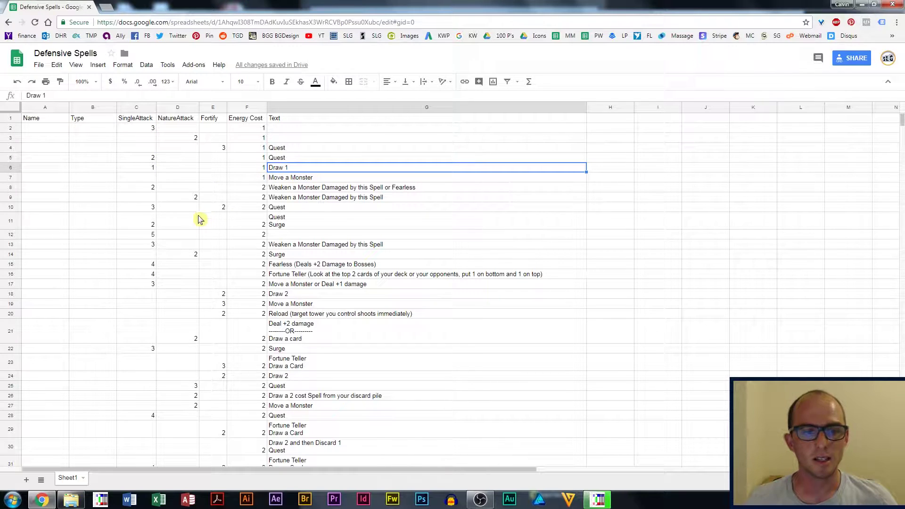
click(151, 235)
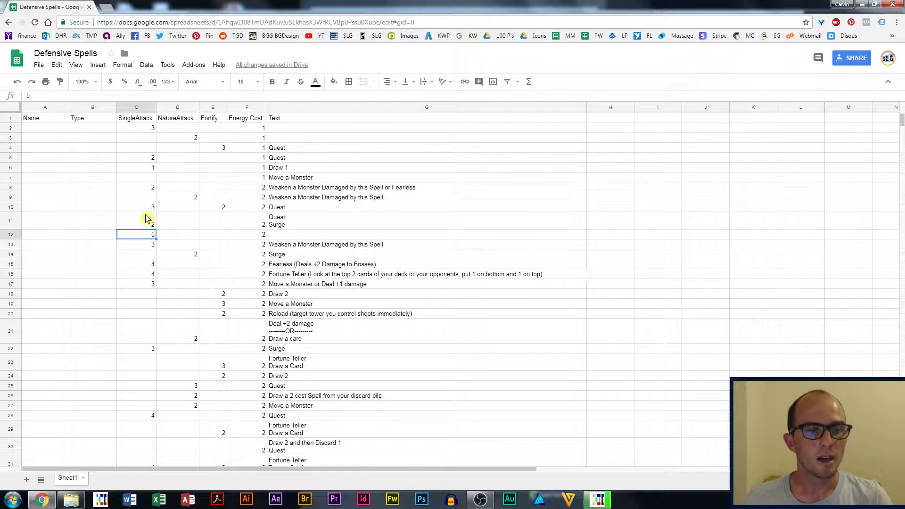
Step: Close the card preview and select the Zoom = 92 and commented print lines
click(598, 499)
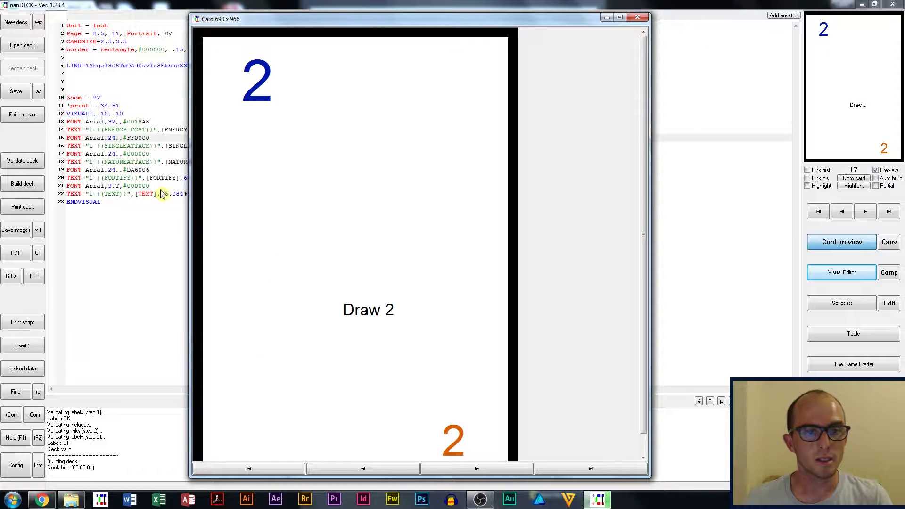
click(115, 98)
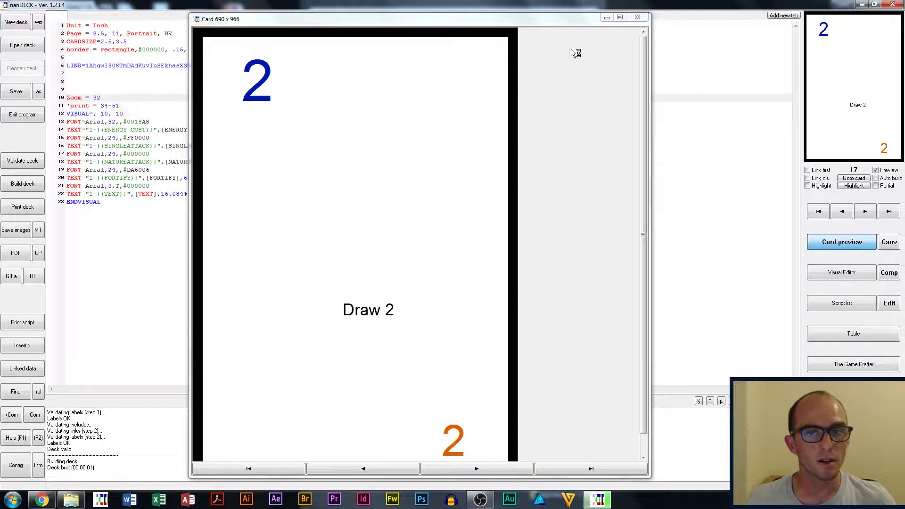
click(637, 17)
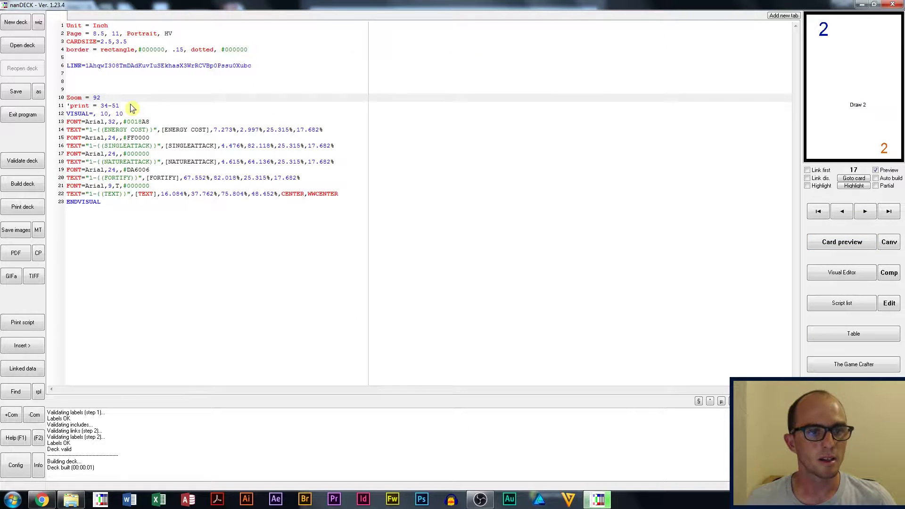
click(63, 105)
click(67, 103)
click(67, 100)
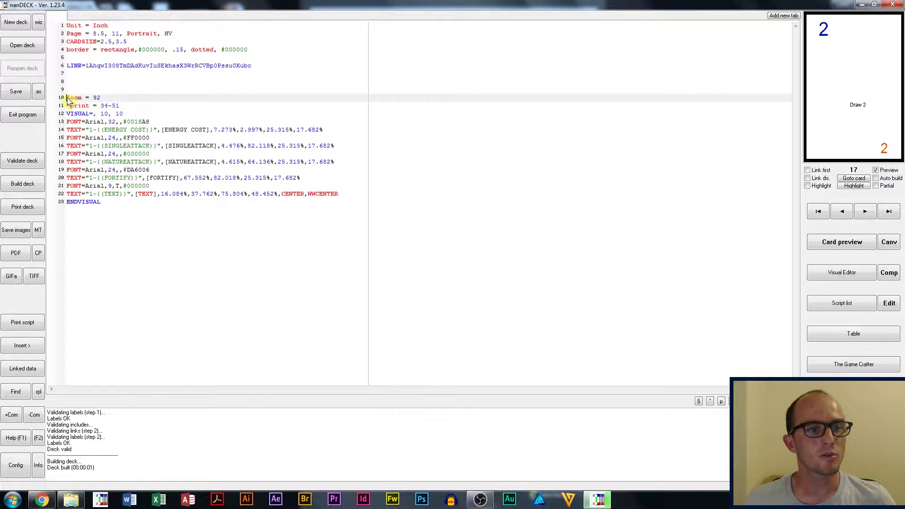
drag(67, 99, 117, 110)
key(ctrl+c)
Step: Move those lines below ENDVISUAL, then validate and rebuild the deck
key(Delete)
click(140, 208)
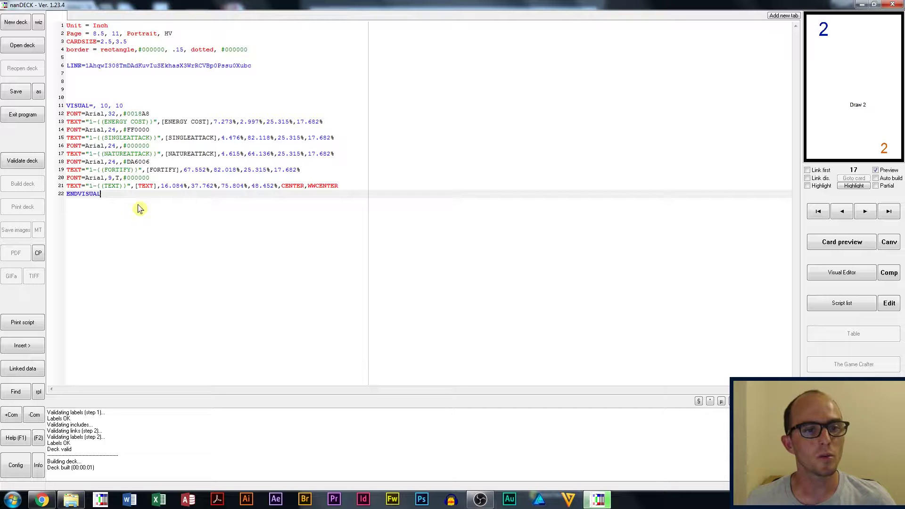
key(Return)
key(Return)
key(ctrl+v)
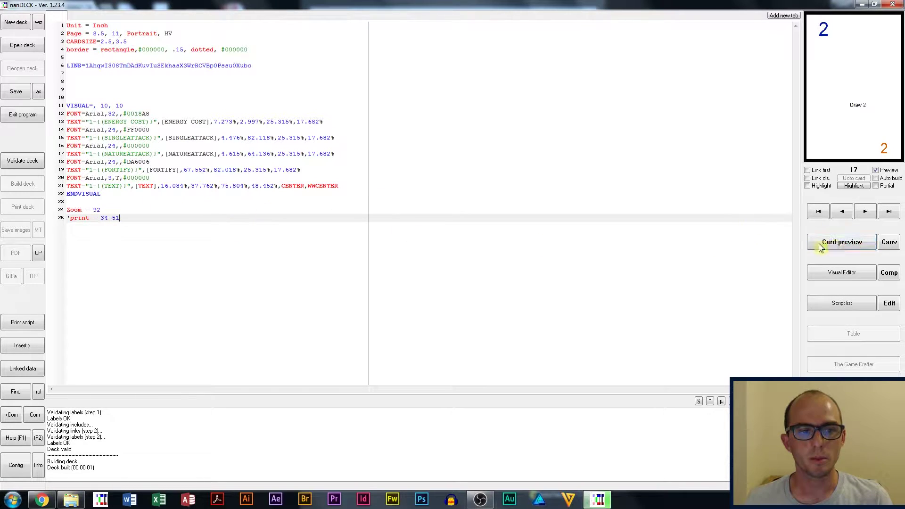
click(21, 162)
click(23, 184)
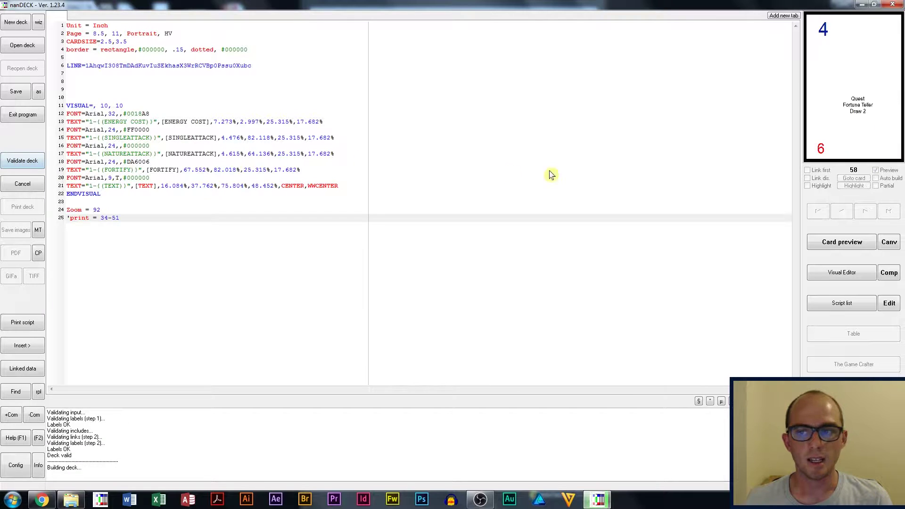
click(864, 241)
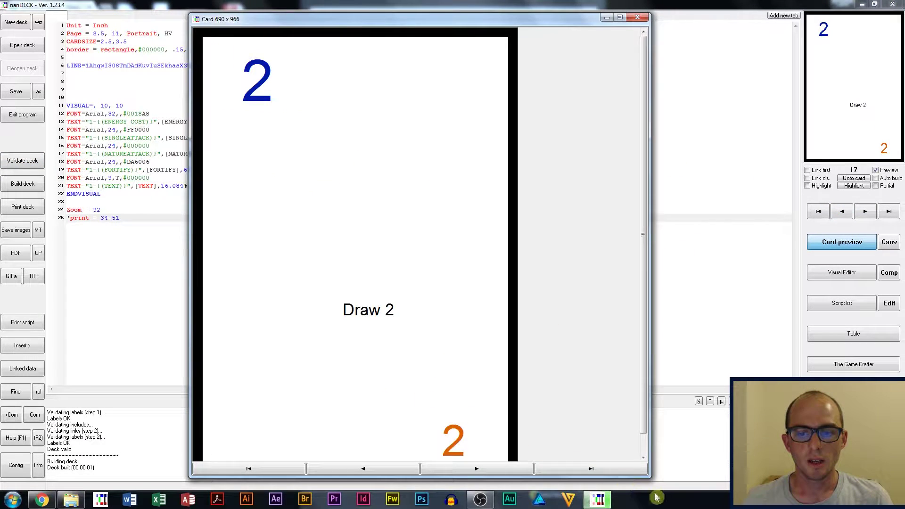
drag(650, 477, 669, 490)
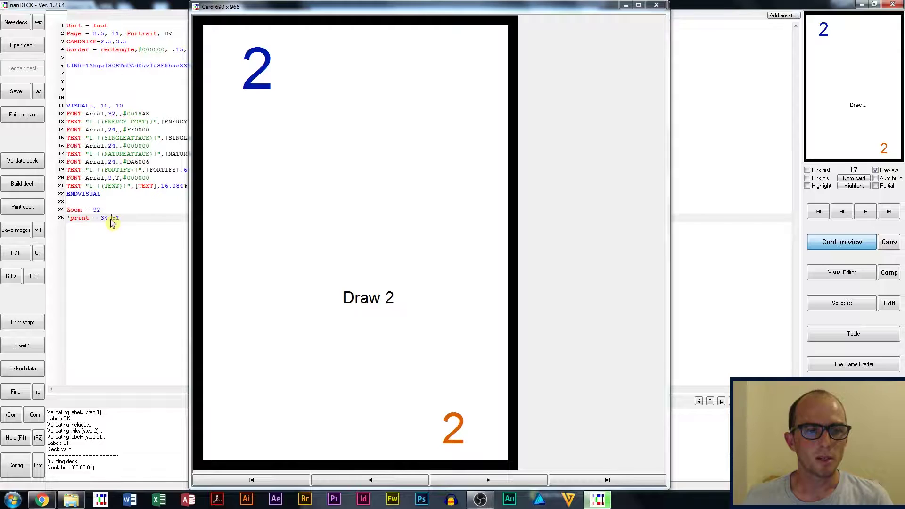
click(657, 6)
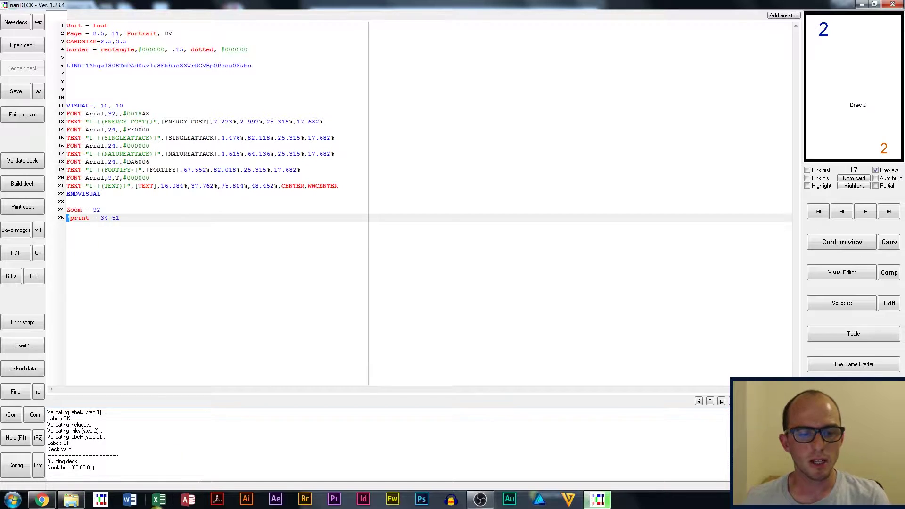
Step: Select cells A2 to G10 on the Defensive Spells sheet, the first nine cards
click(42, 500)
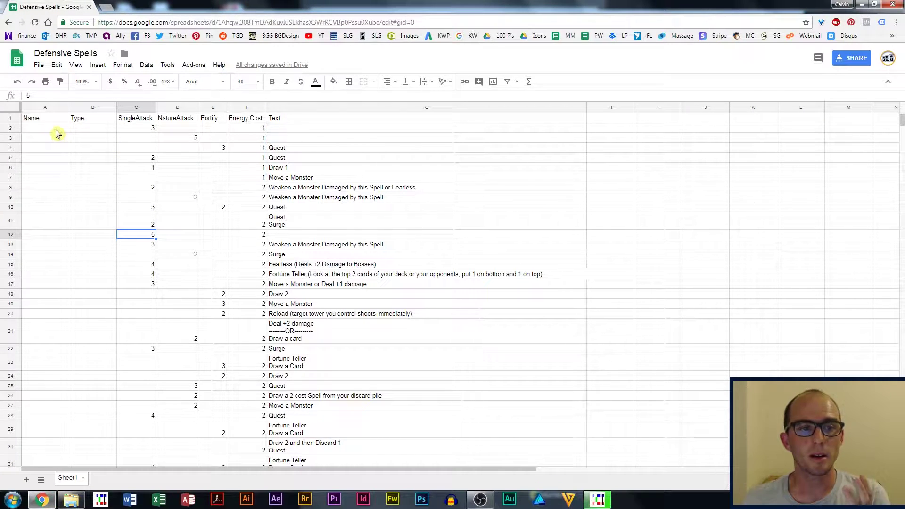
drag(55, 130, 284, 210)
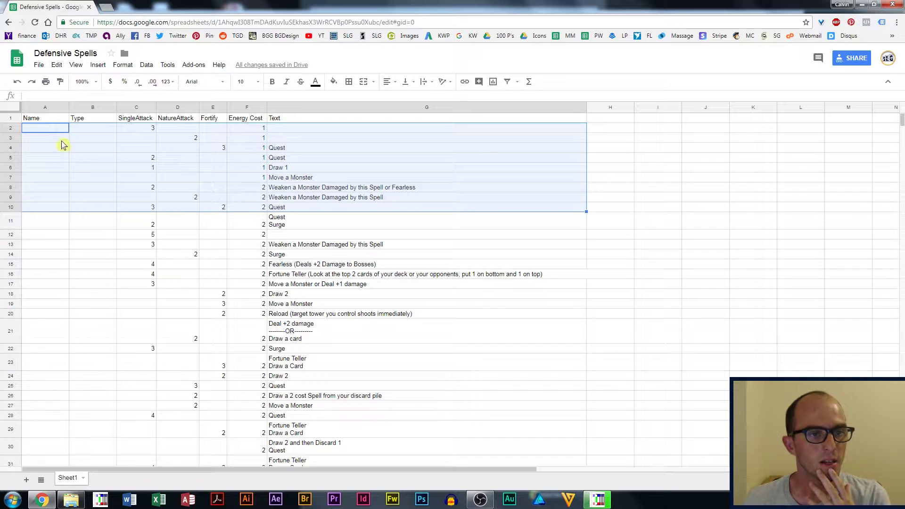
click(44, 131)
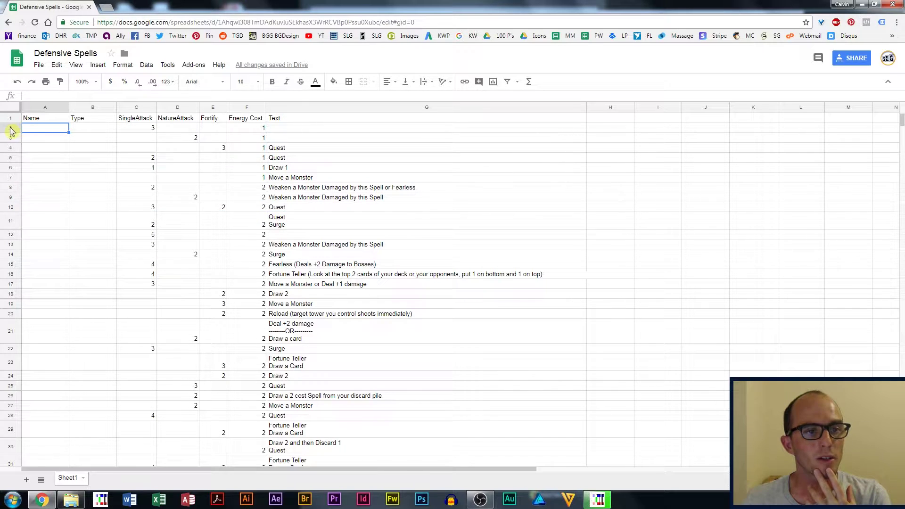
drag(56, 130, 290, 209)
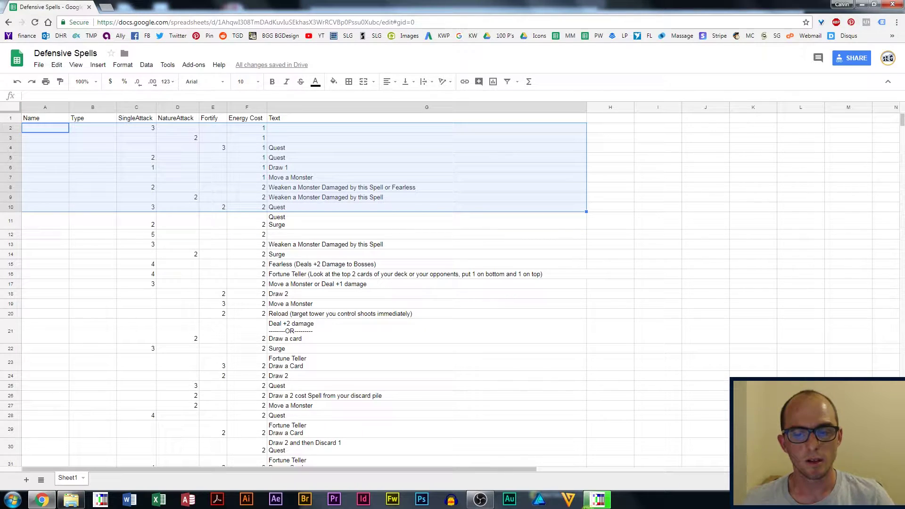
Step: Uncomment the print line, set its range to 2-10, and preview the printed page
click(597, 499)
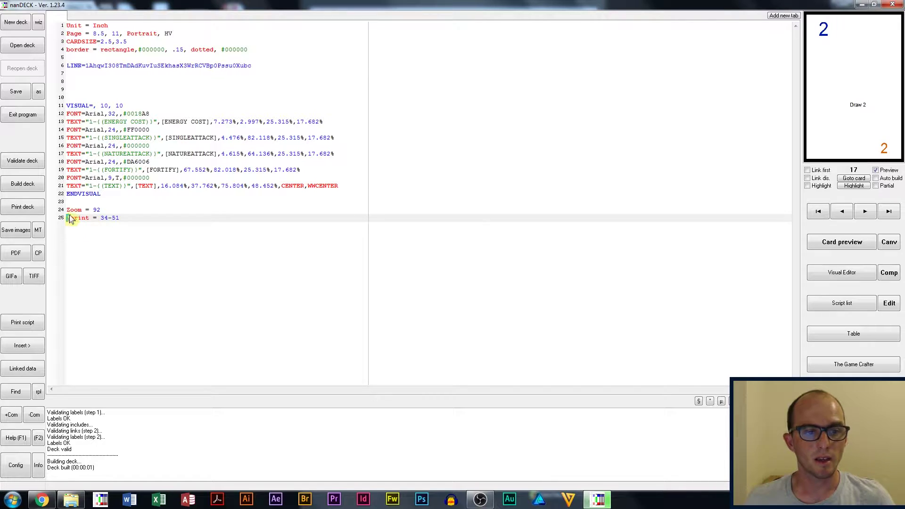
key(Delete)
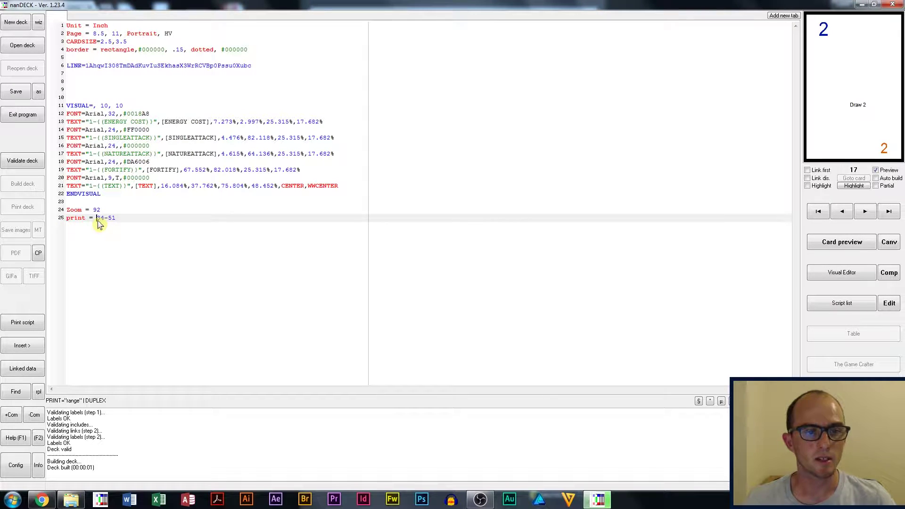
drag(97, 220, 113, 220)
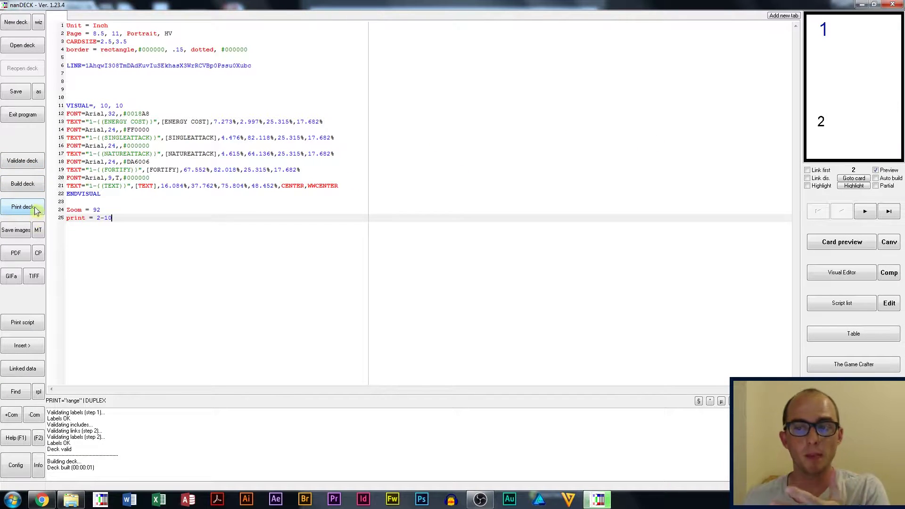
click(36, 214)
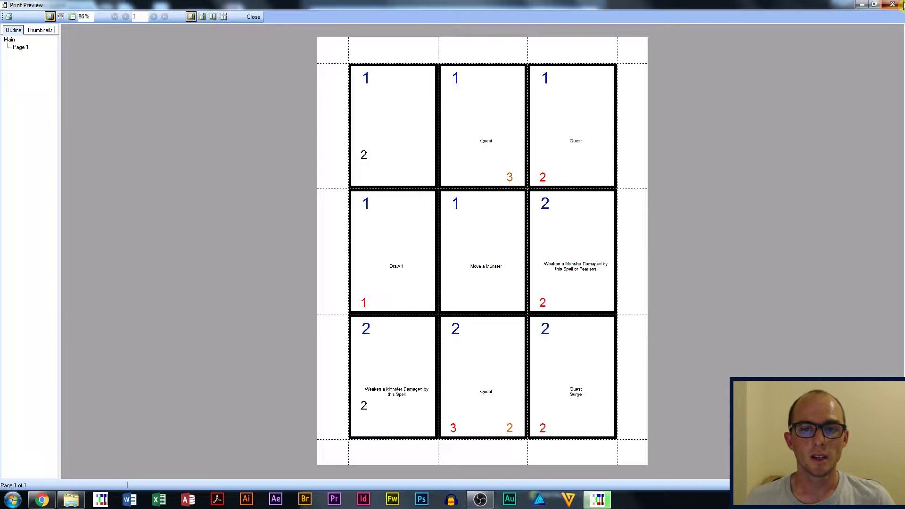
Step: Change the print range to 2,9,13-15, validate, and open the print preview
click(901, 5)
click(117, 214)
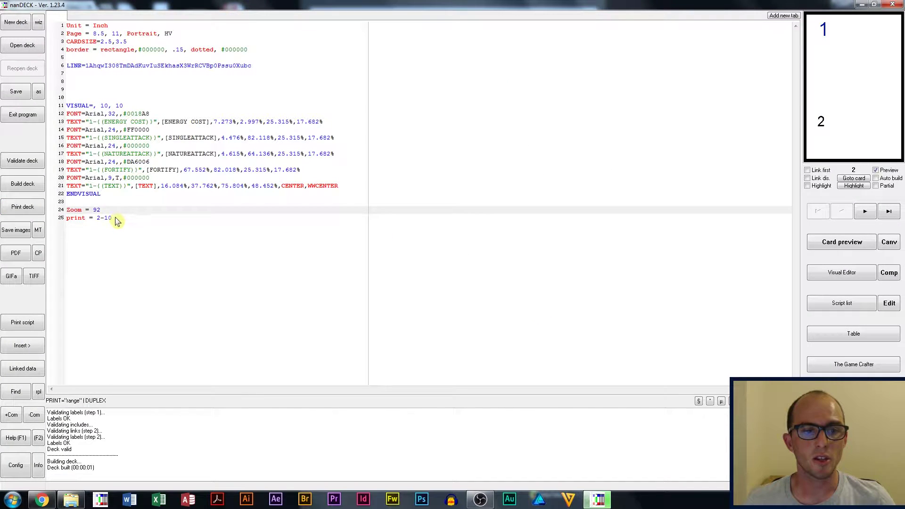
mouse_move(116, 218)
mouse_down()
mouse_move(105, 219)
mouse_move(112, 219)
mouse_up()
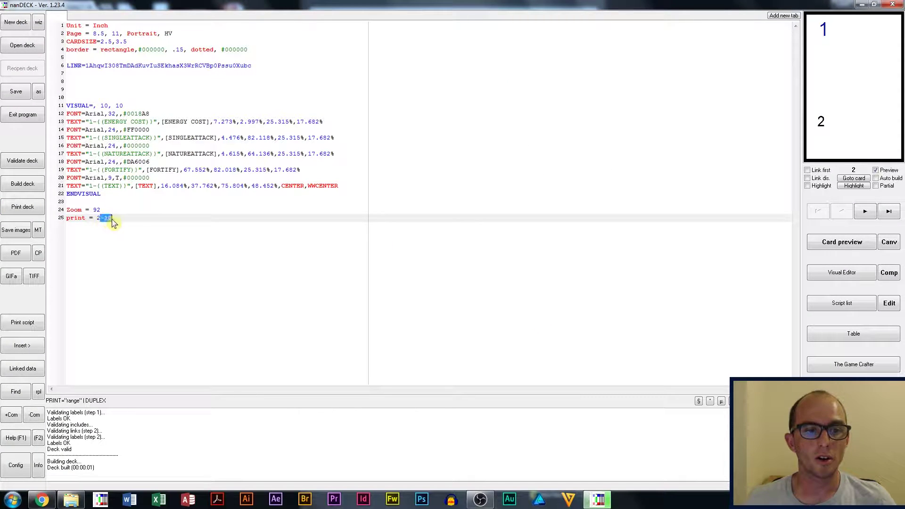
text(,9,13)
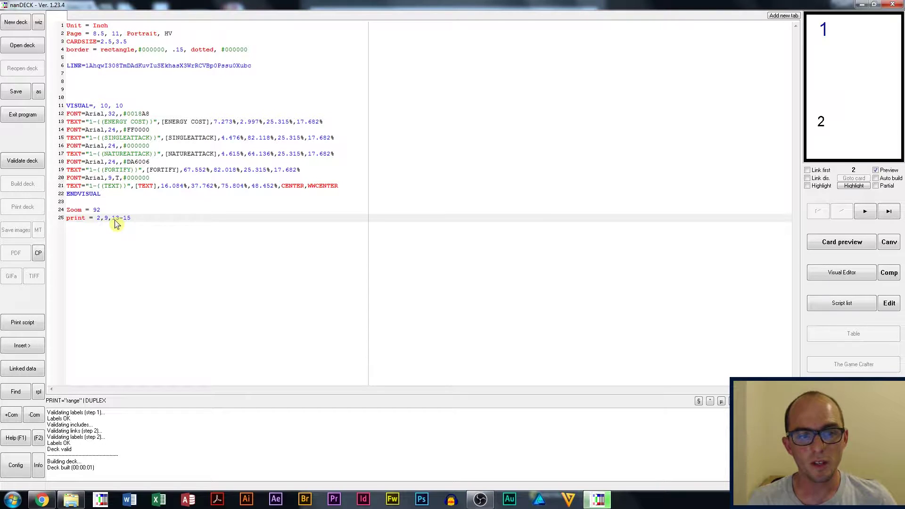
click(26, 160)
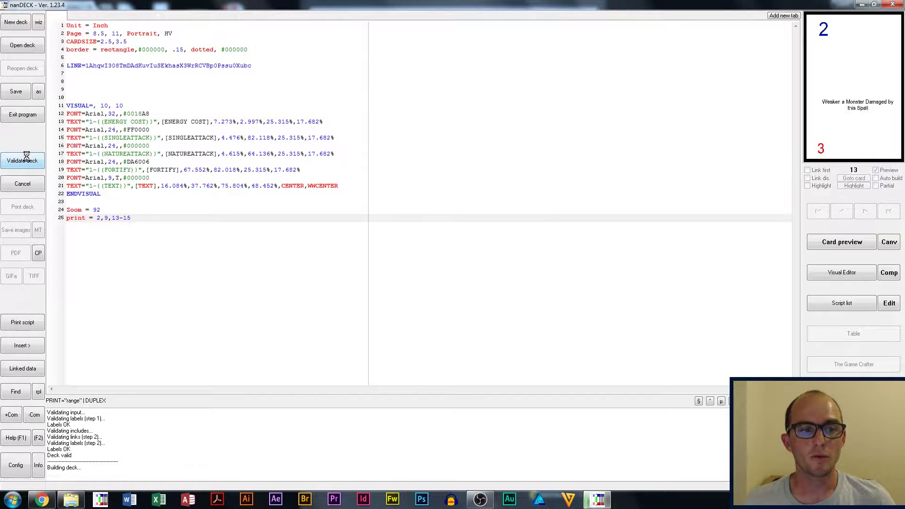
click(22, 208)
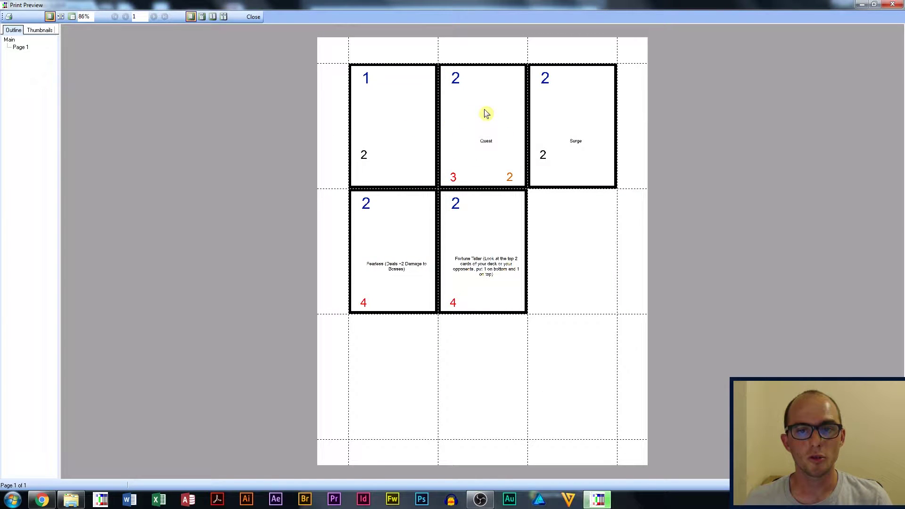
Step: Resize the five-card print preview to full screen, then close it
drag(464, 6, 513, 92)
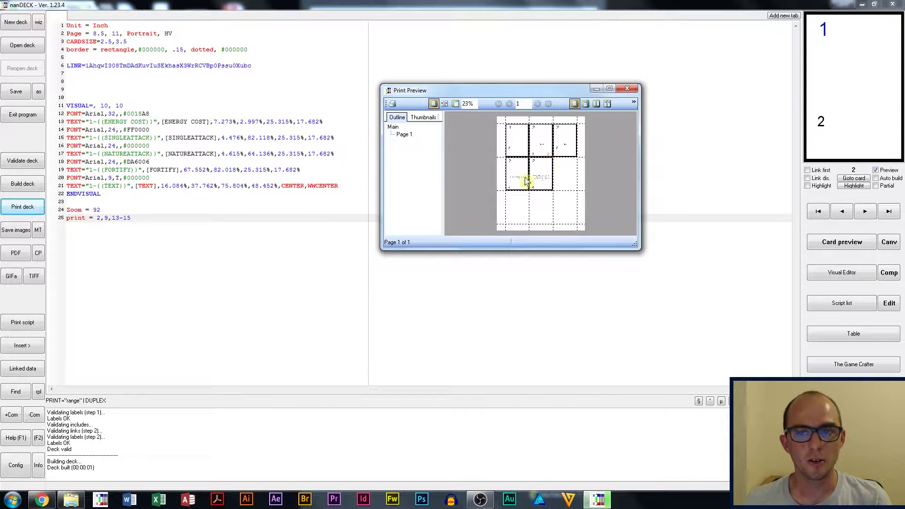
click(610, 89)
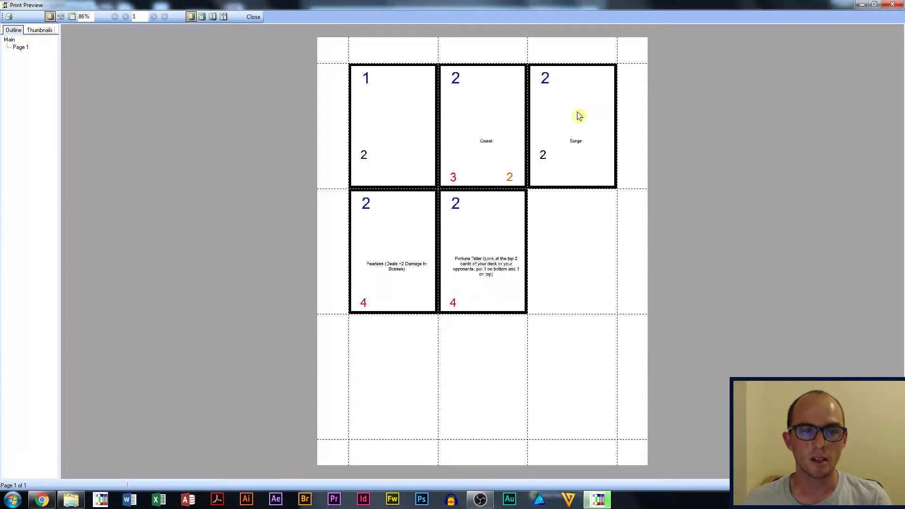
click(890, 5)
Step: Read row 8's spell text in the sheet, then return to the nanDECK script
click(42, 500)
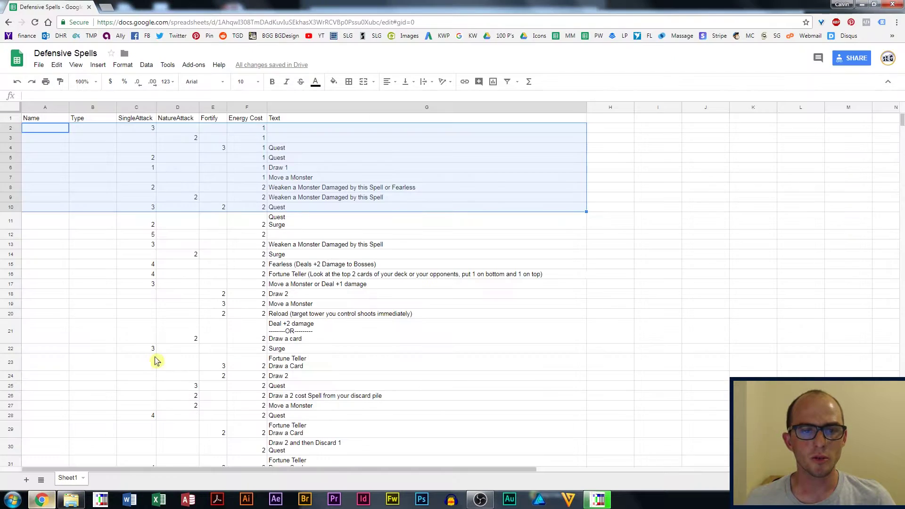
click(337, 188)
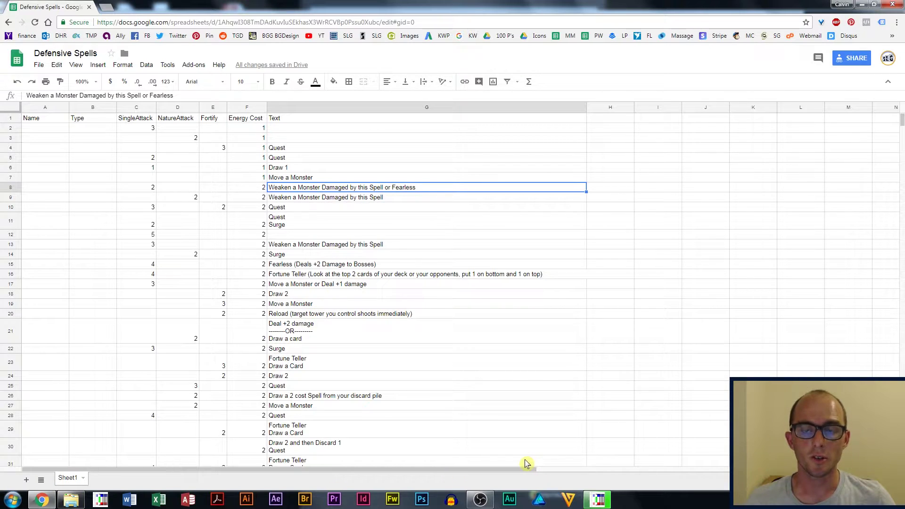
click(594, 499)
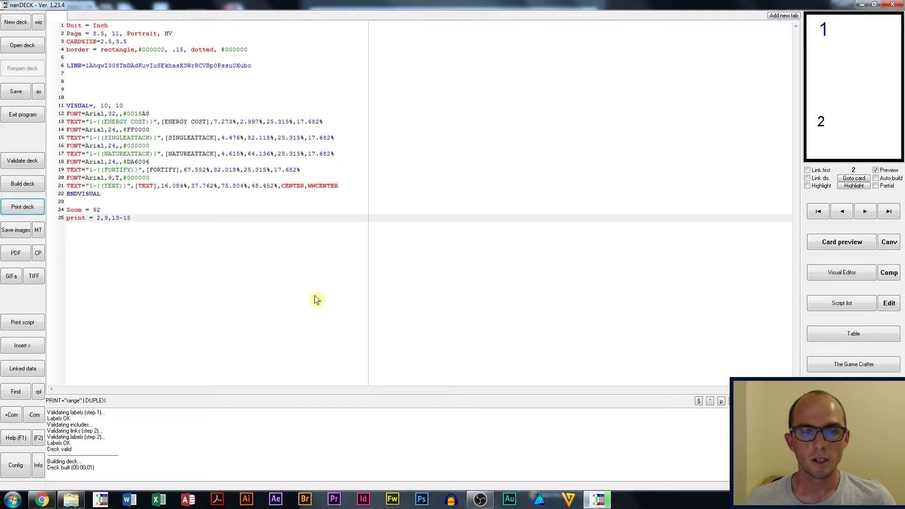
Step: Preview the printed sheet of the chosen cards, then close the preview
click(173, 210)
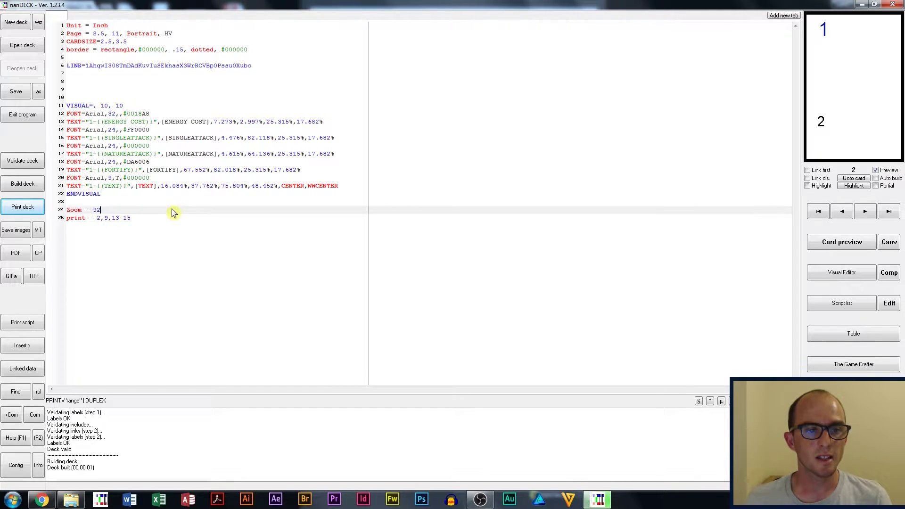
click(33, 211)
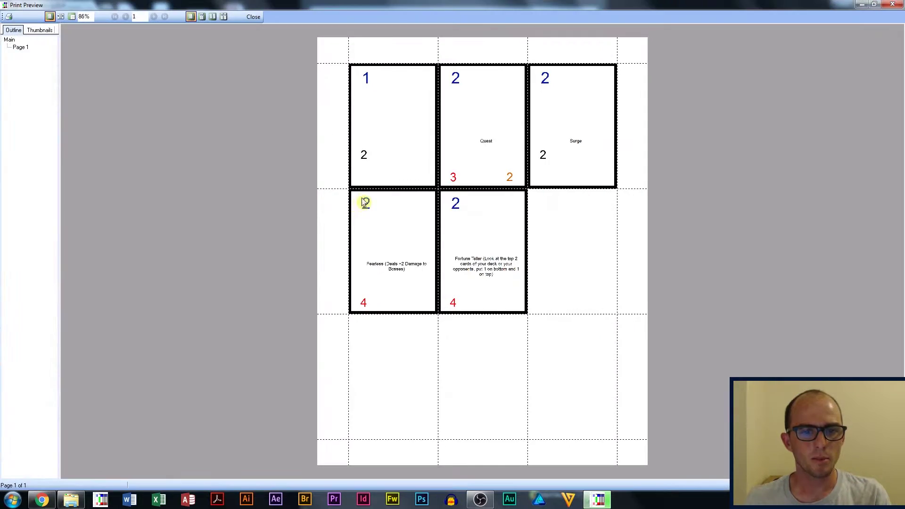
click(892, 4)
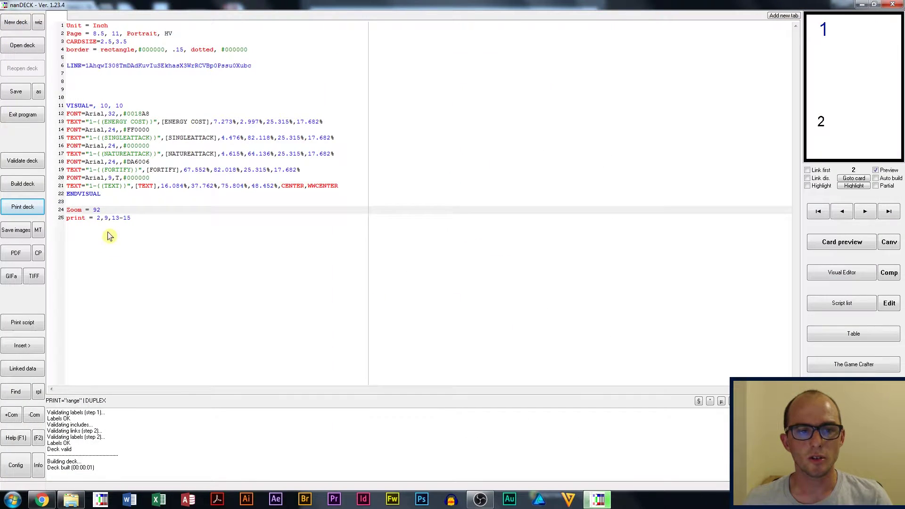
Step: Comment out 'print = 2,9,13-15', revalidate, and view page 4 of the full seven-page printout
double_click(98, 218)
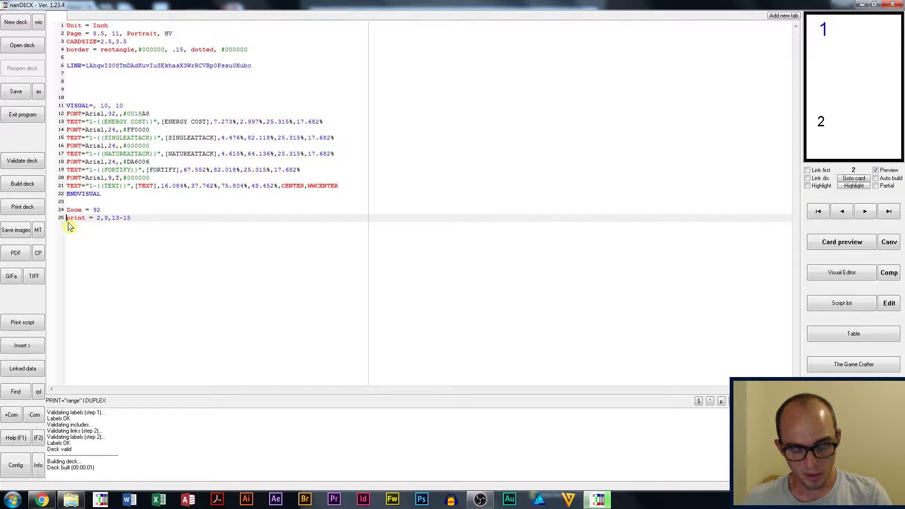
text(')
click(34, 160)
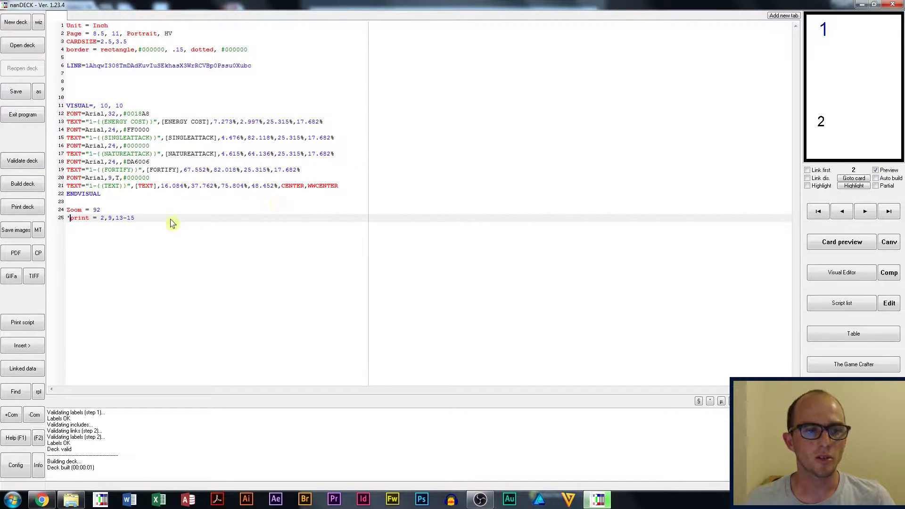
click(22, 206)
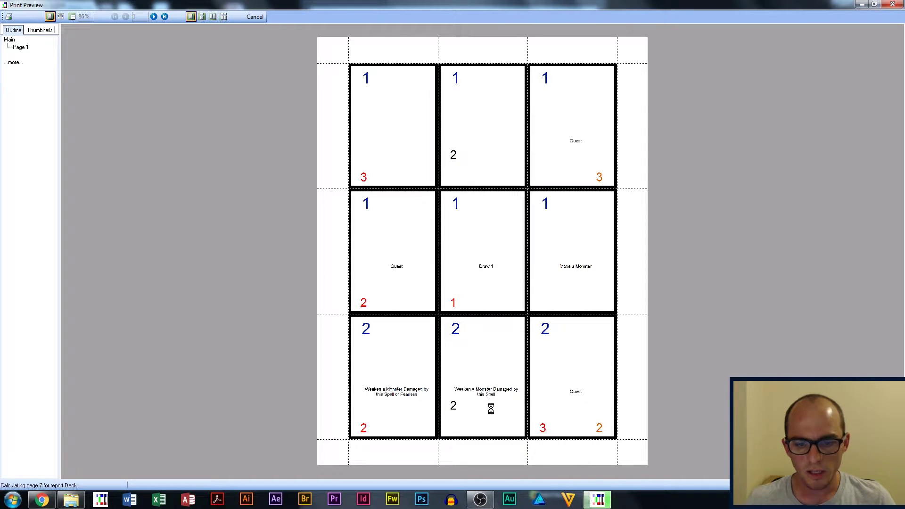
click(20, 69)
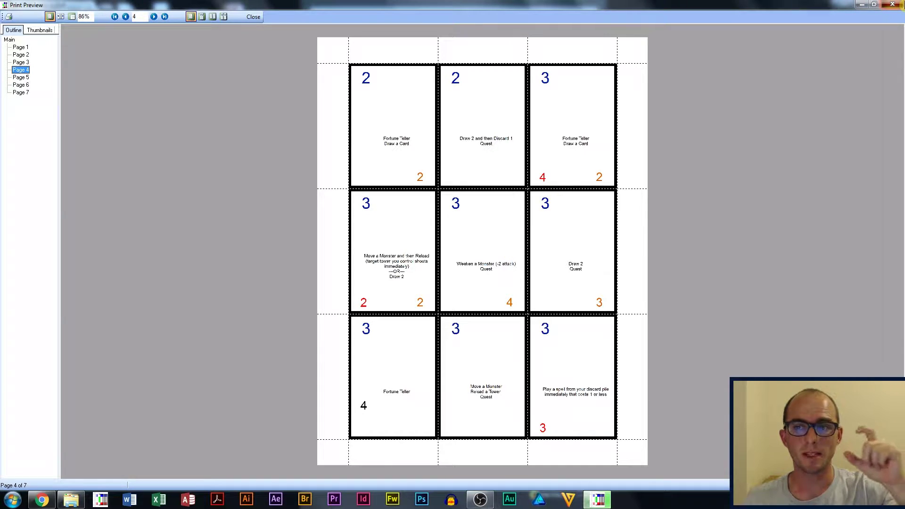
Step: Comment out 'Zoom = 92', revalidate, and view page 5 of the full-size printout
key(Escape)
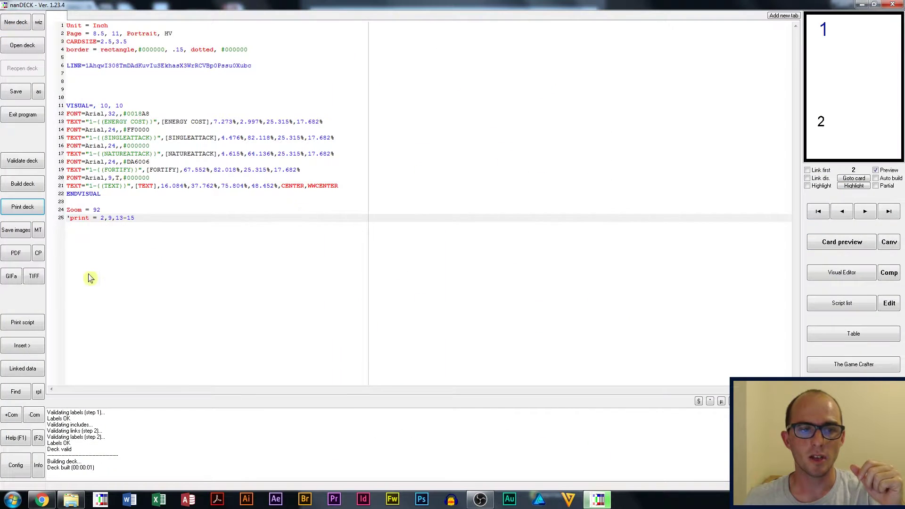
click(100, 210)
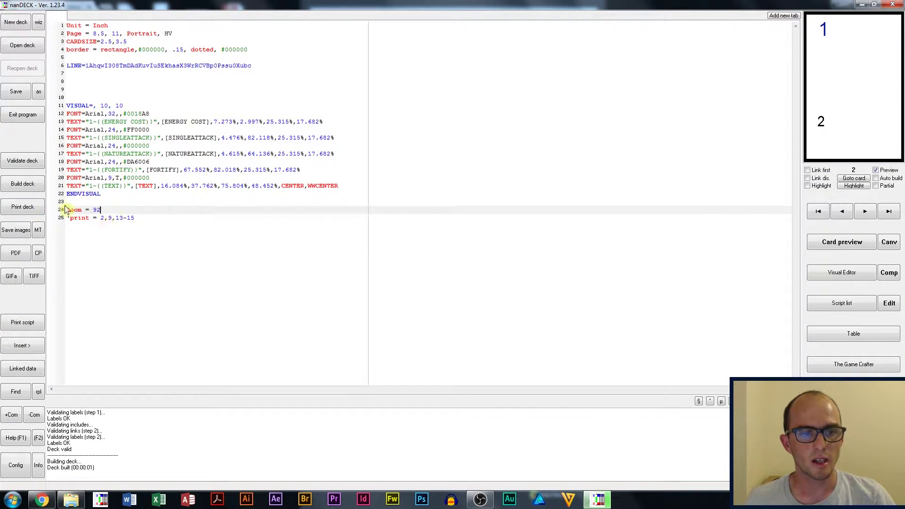
key(Home)
text(')
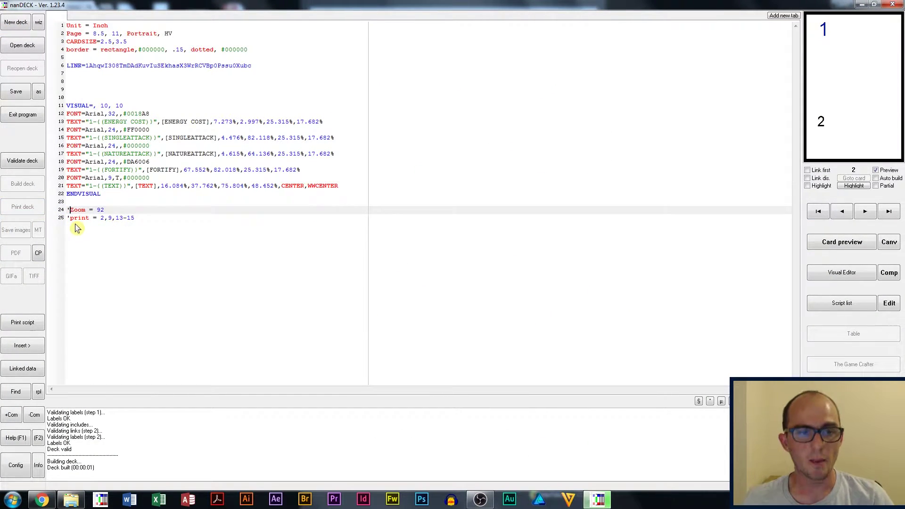
click(36, 166)
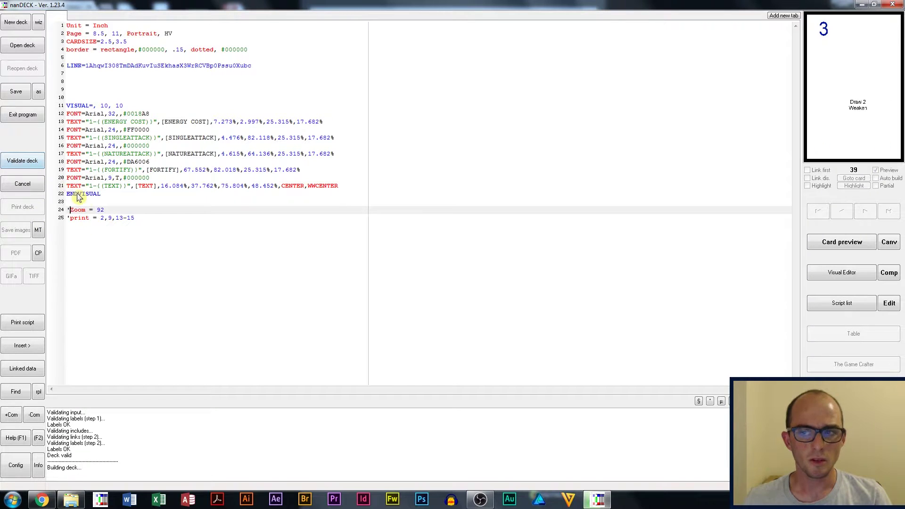
click(22, 207)
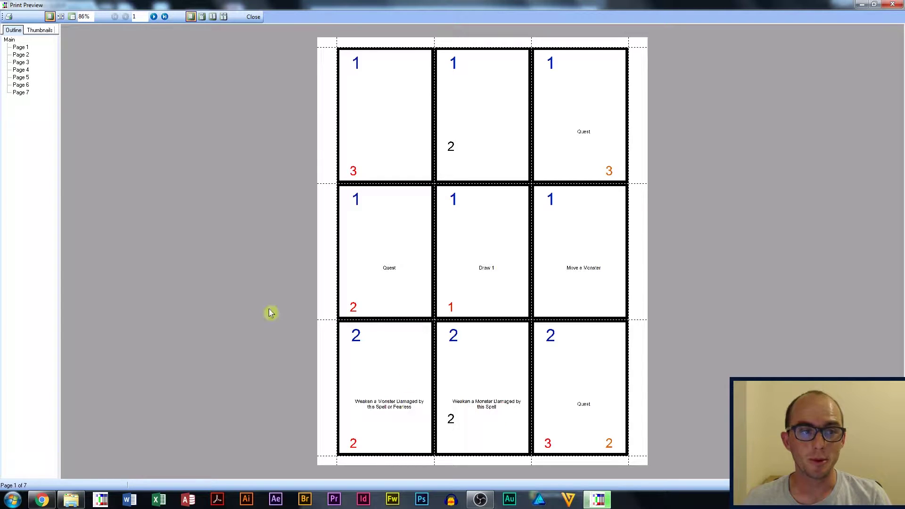
click(21, 77)
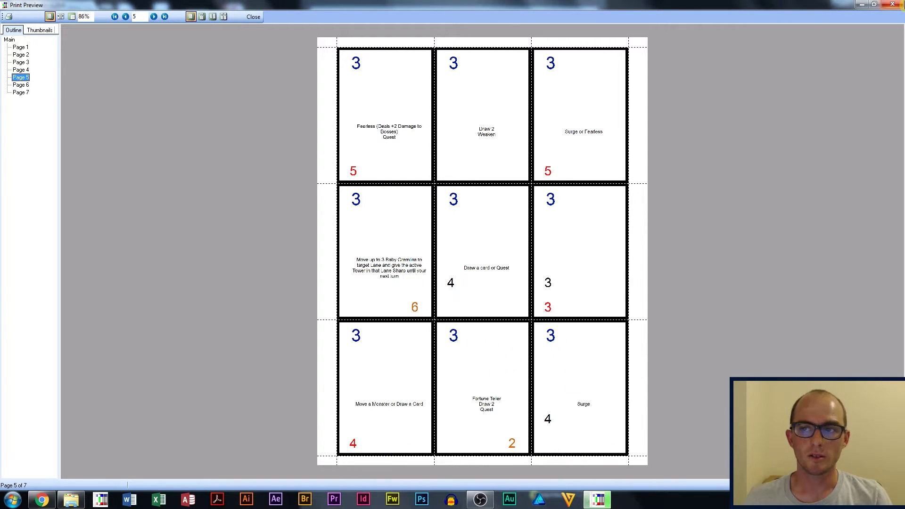
Step: Uncomment the 'Zoom = 92' line on line 24 and edit its zoom value
click(899, 5)
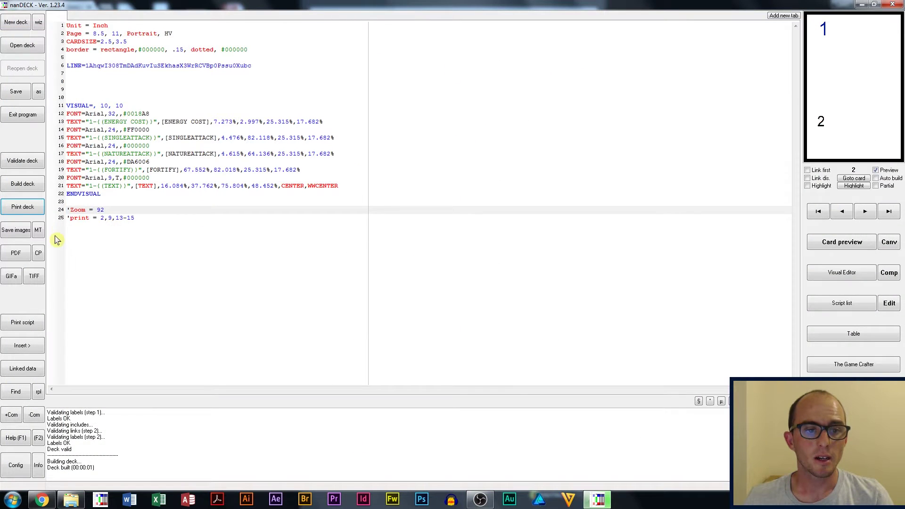
click(69, 210)
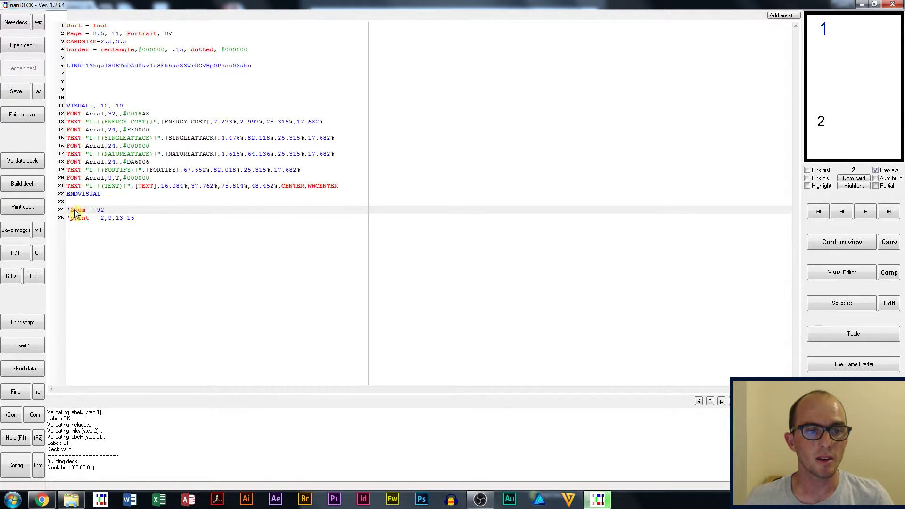
key(BackSpace)
drag(103, 211, 96, 210)
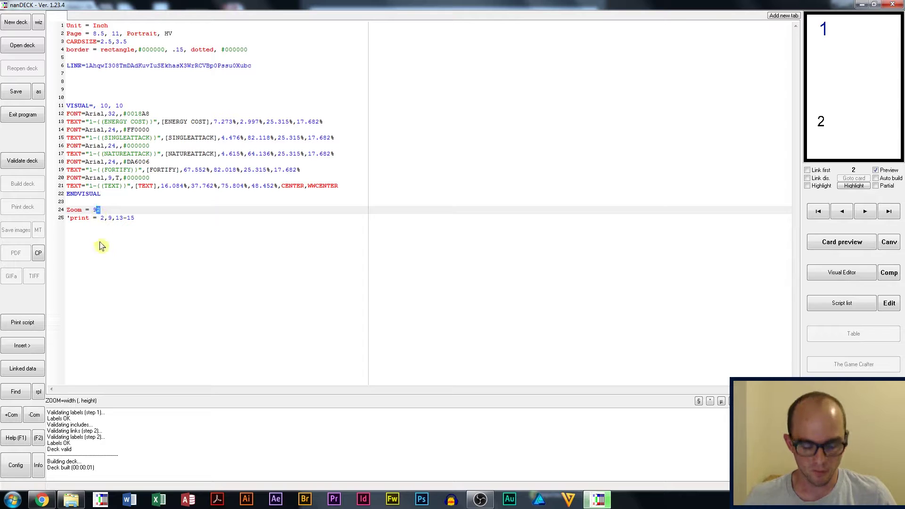
text(8)
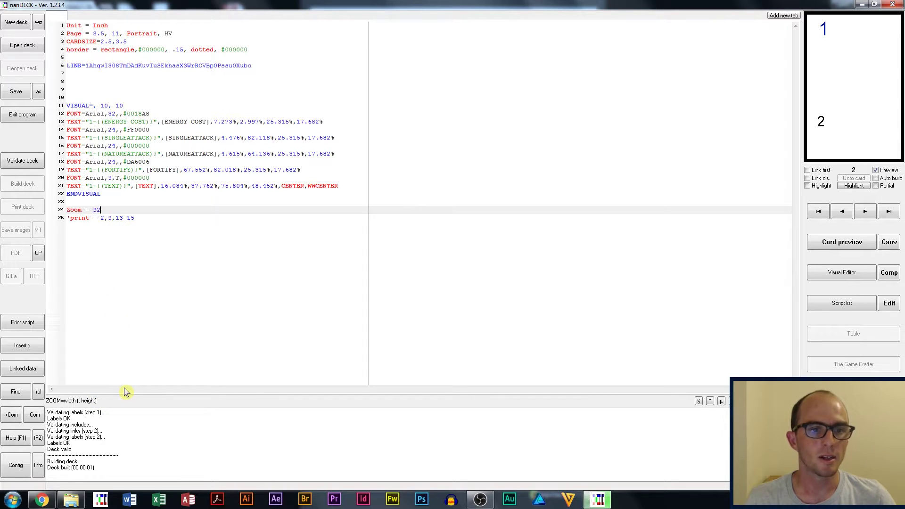
click(67, 210)
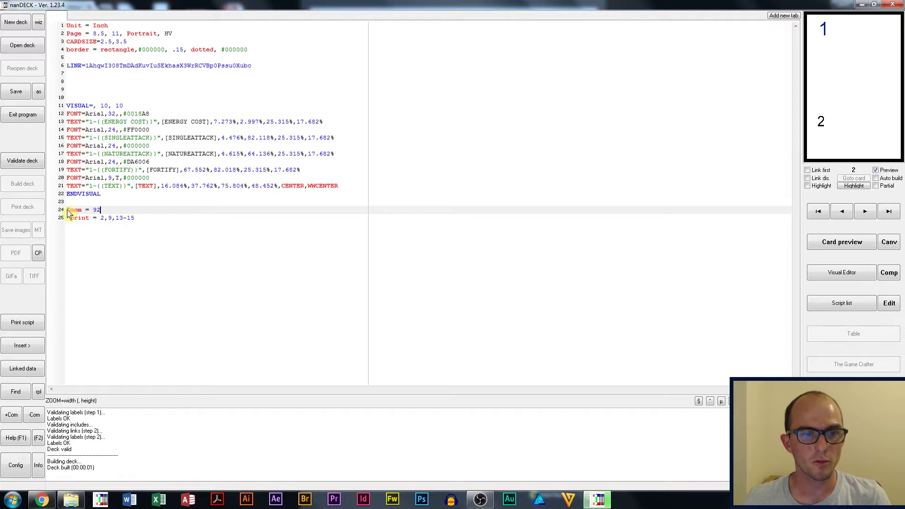